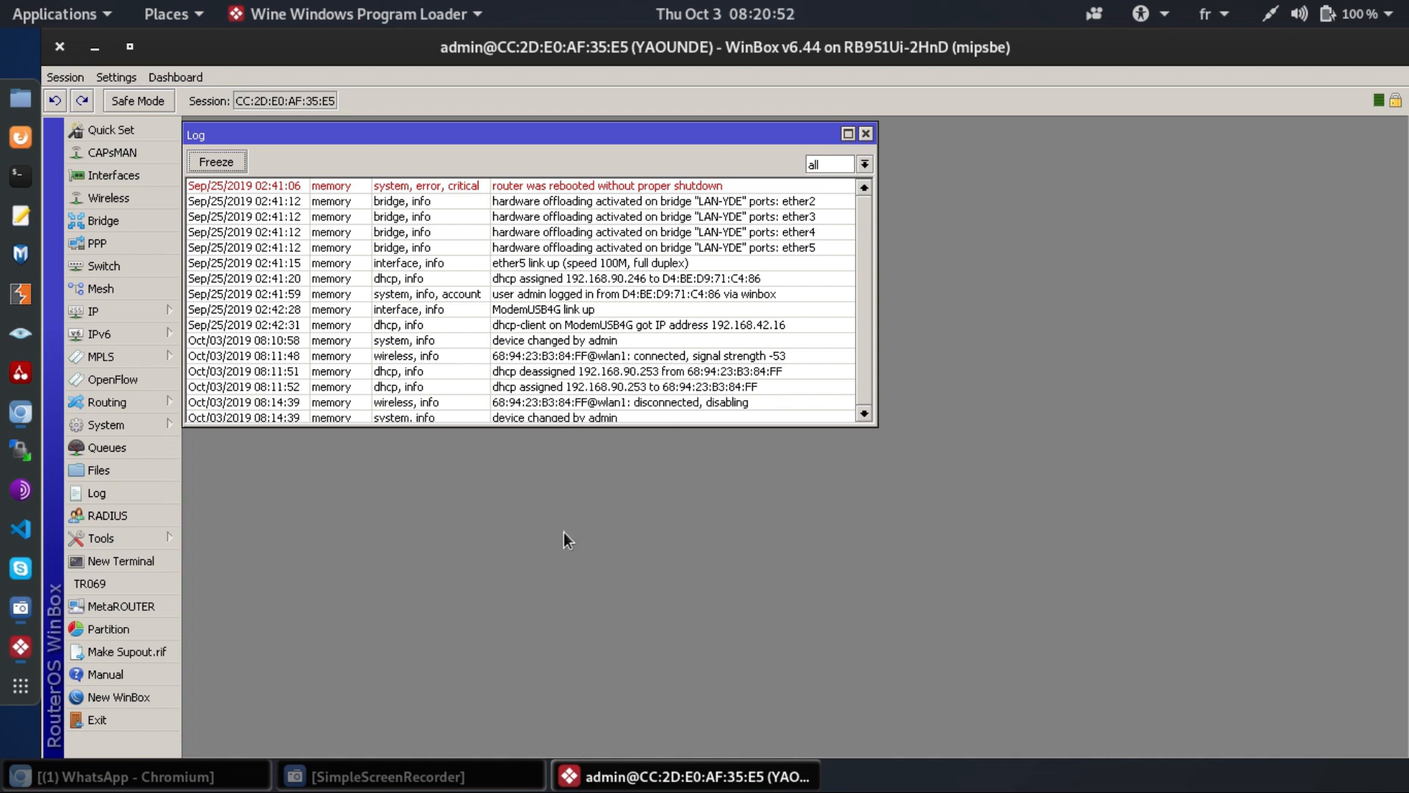
# - Open wlan1 from the WiFi Interfaces list and view its Wireless tab settings
pyautogui.click(95, 196)
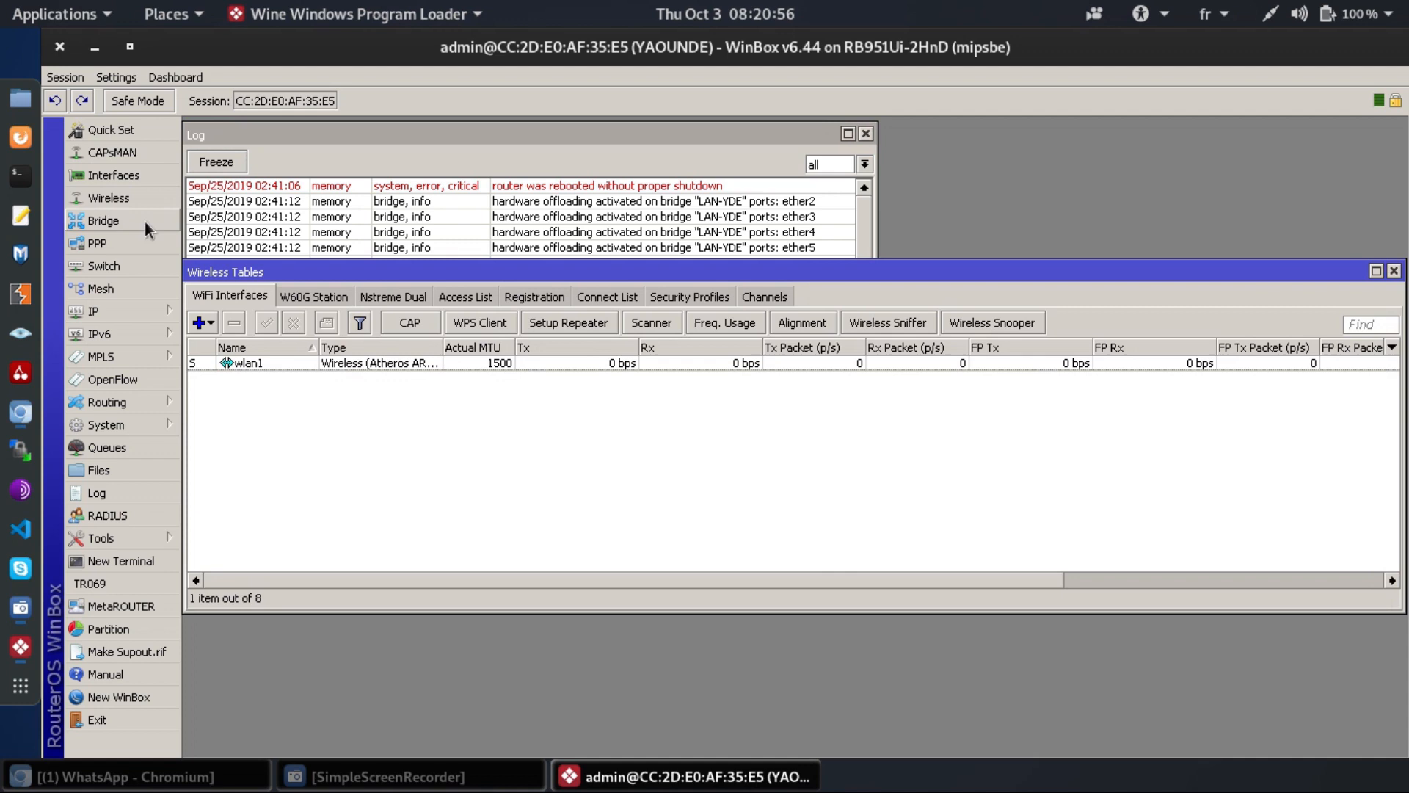
pyautogui.doubleClick(307, 365)
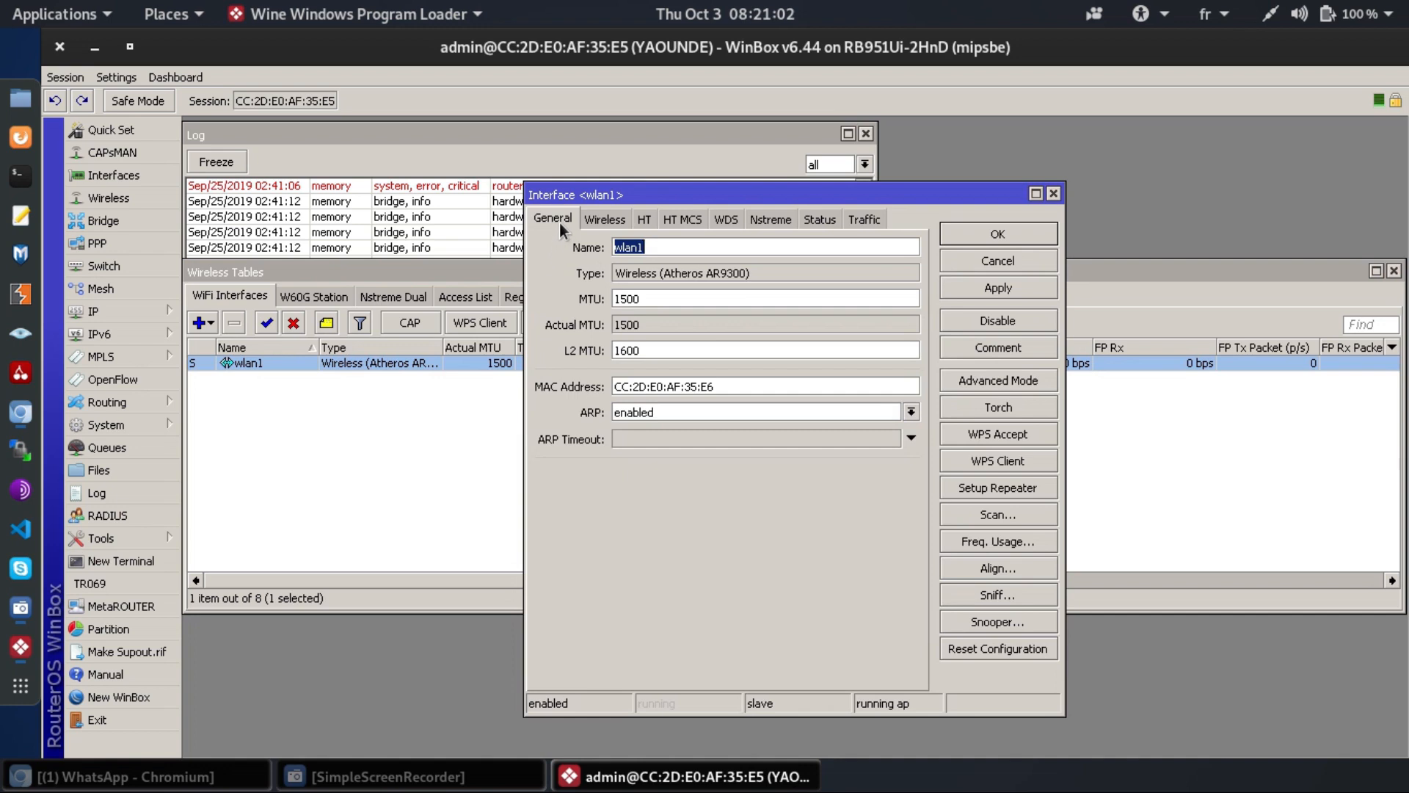
pyautogui.click(590, 219)
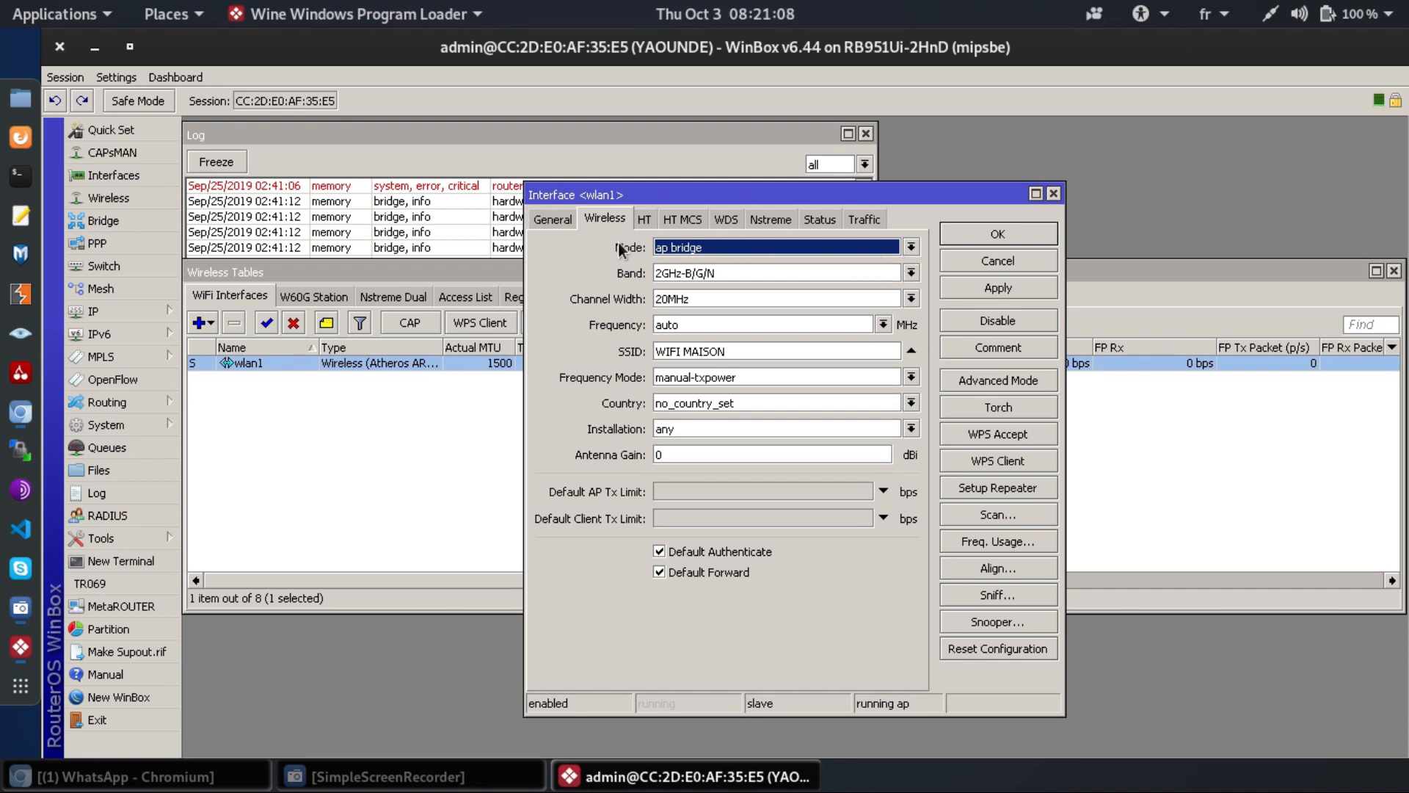
pyautogui.click(677, 249)
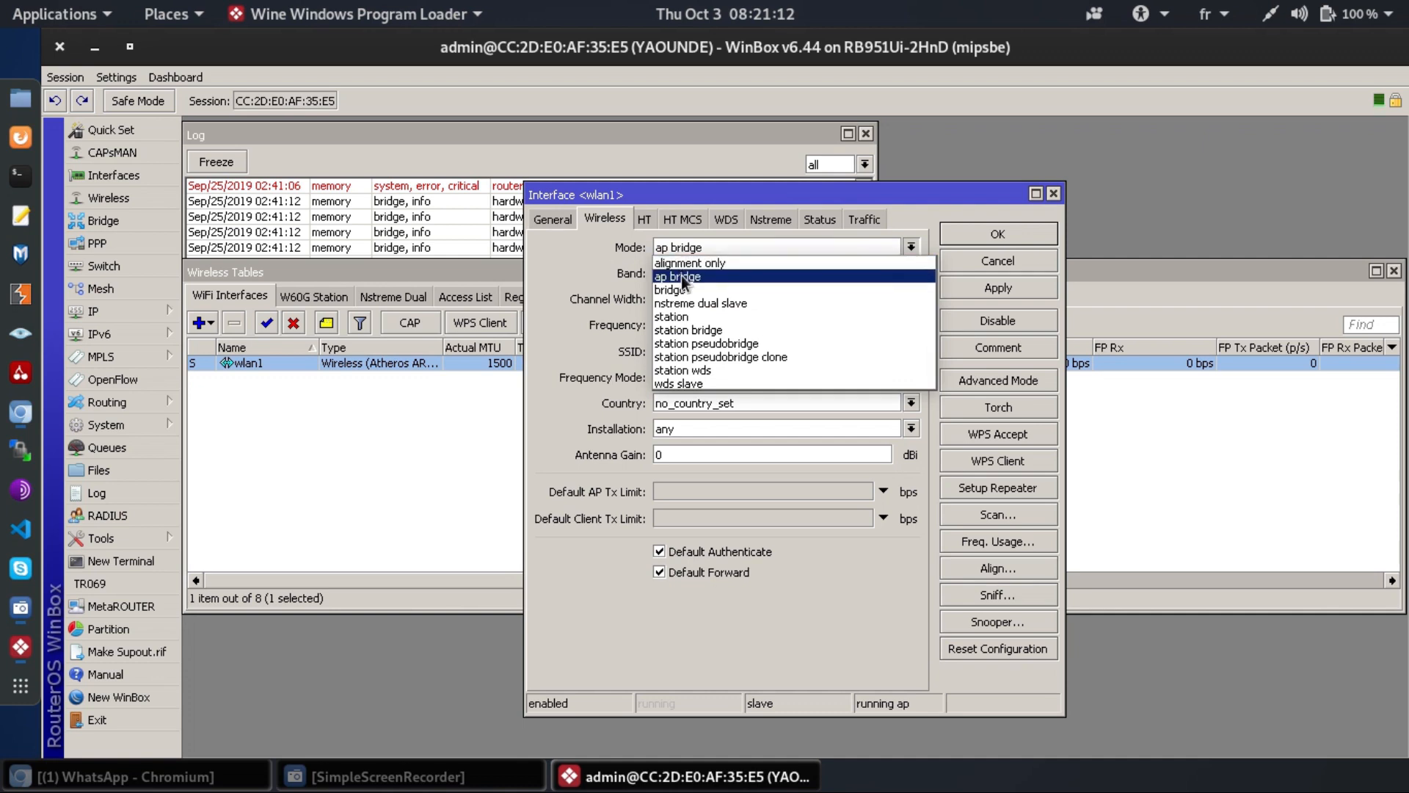
pyautogui.click(681, 279)
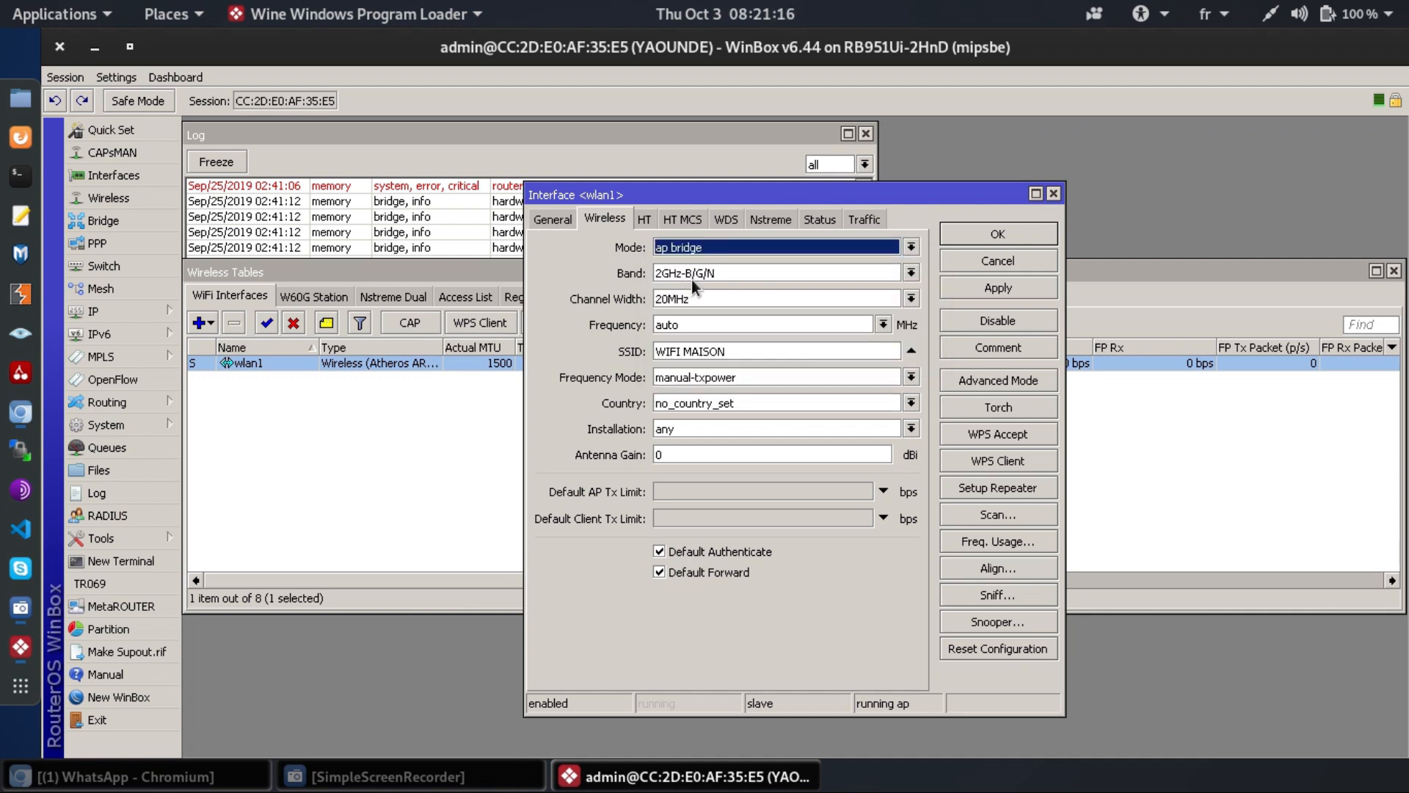
pyautogui.press('Tab')
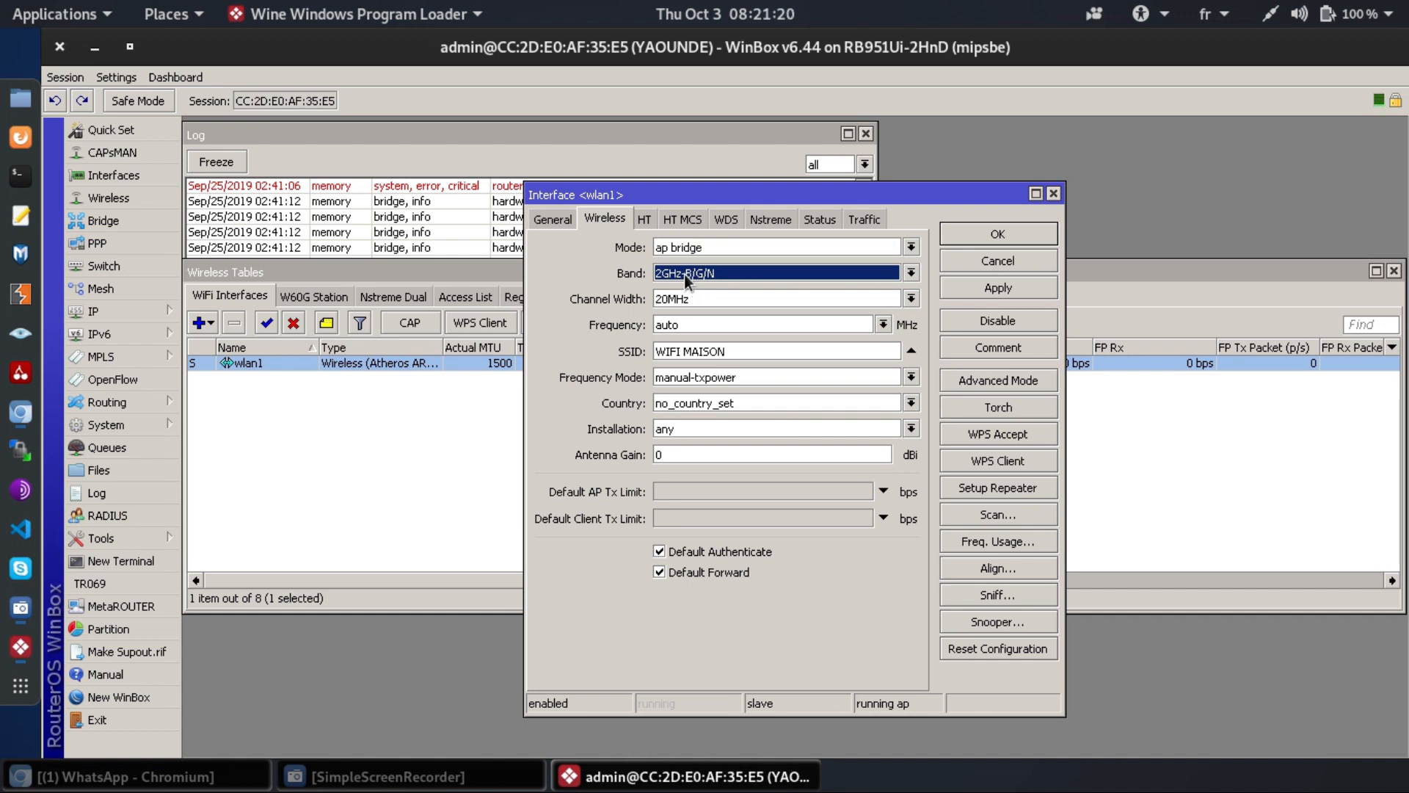
pyautogui.press('Tab')
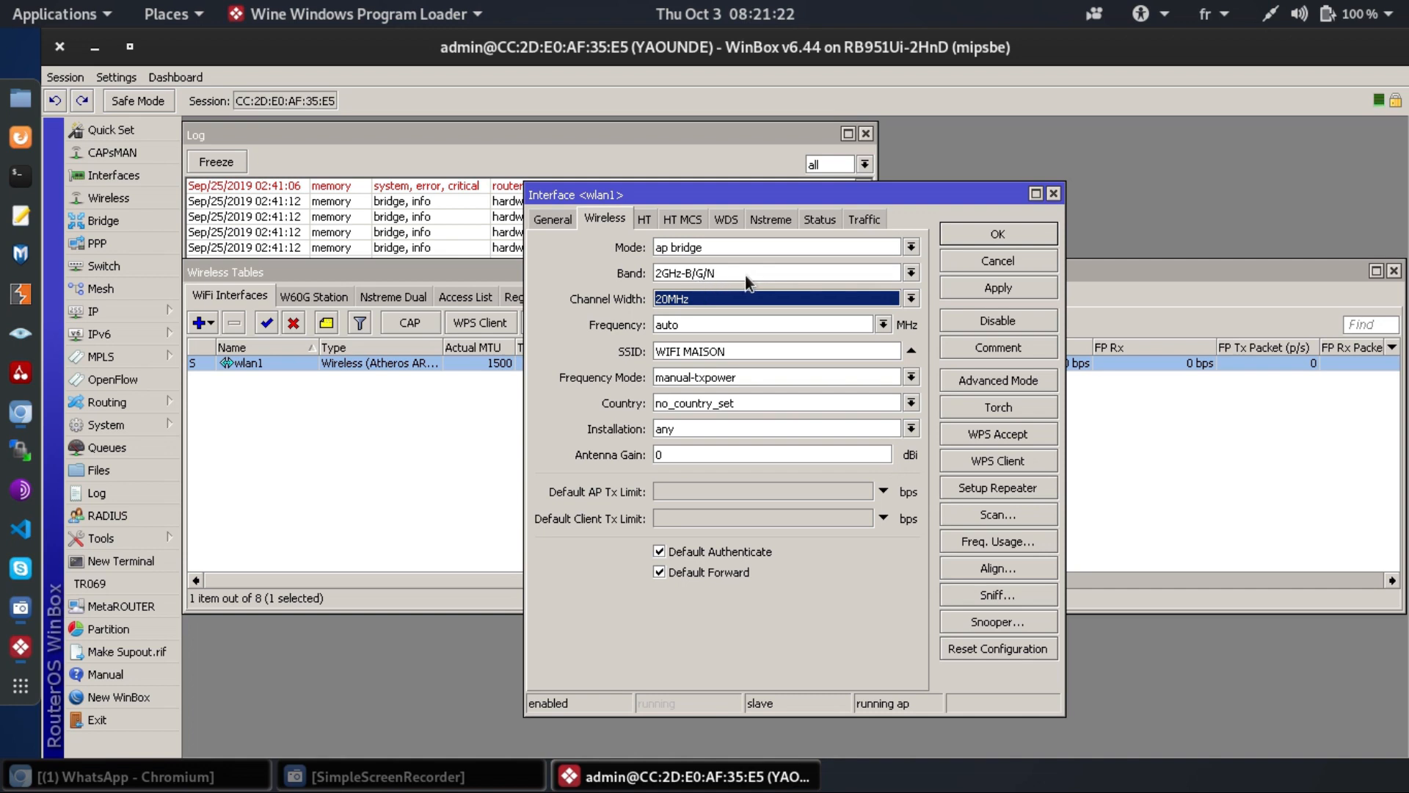
pyautogui.click(712, 301)
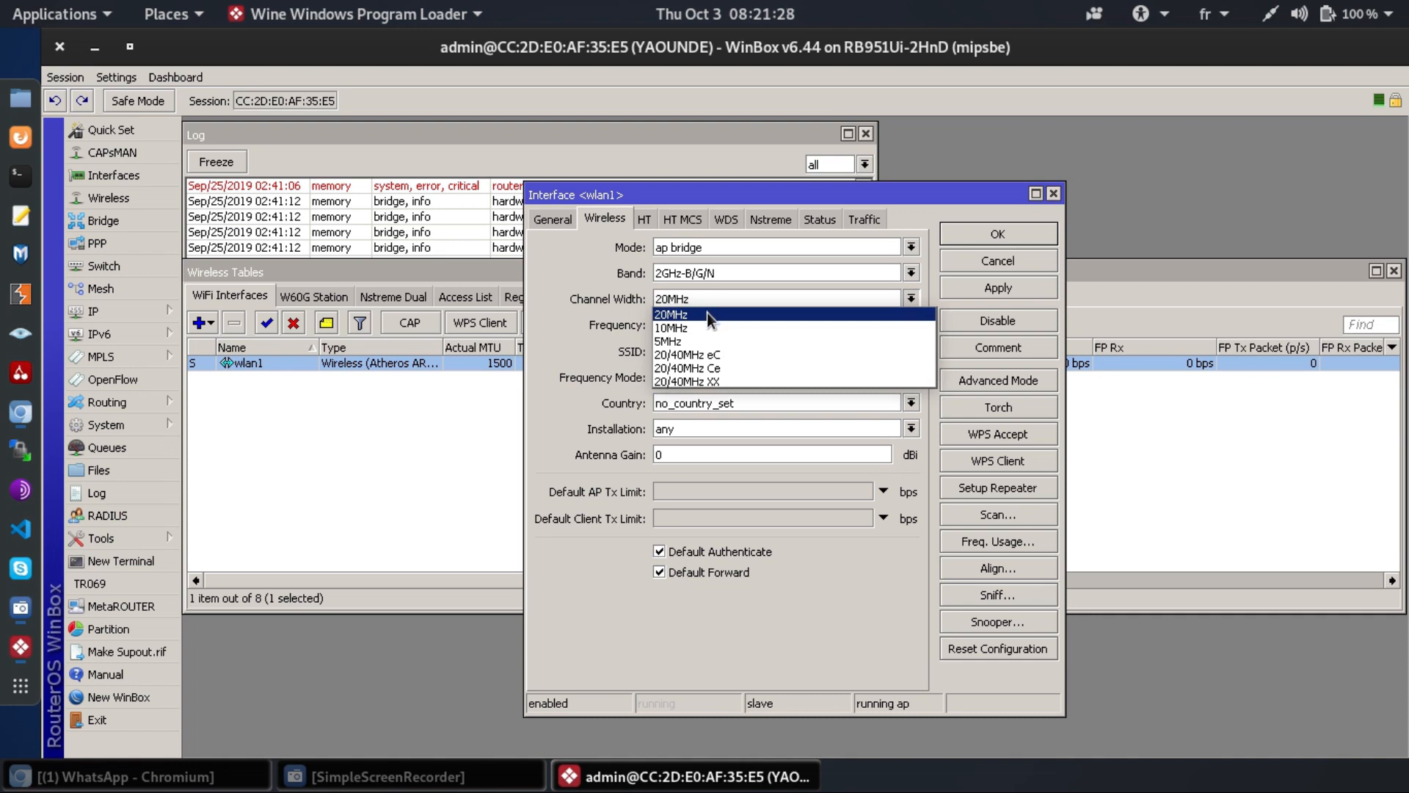
pyautogui.click(707, 312)
pyautogui.click(685, 328)
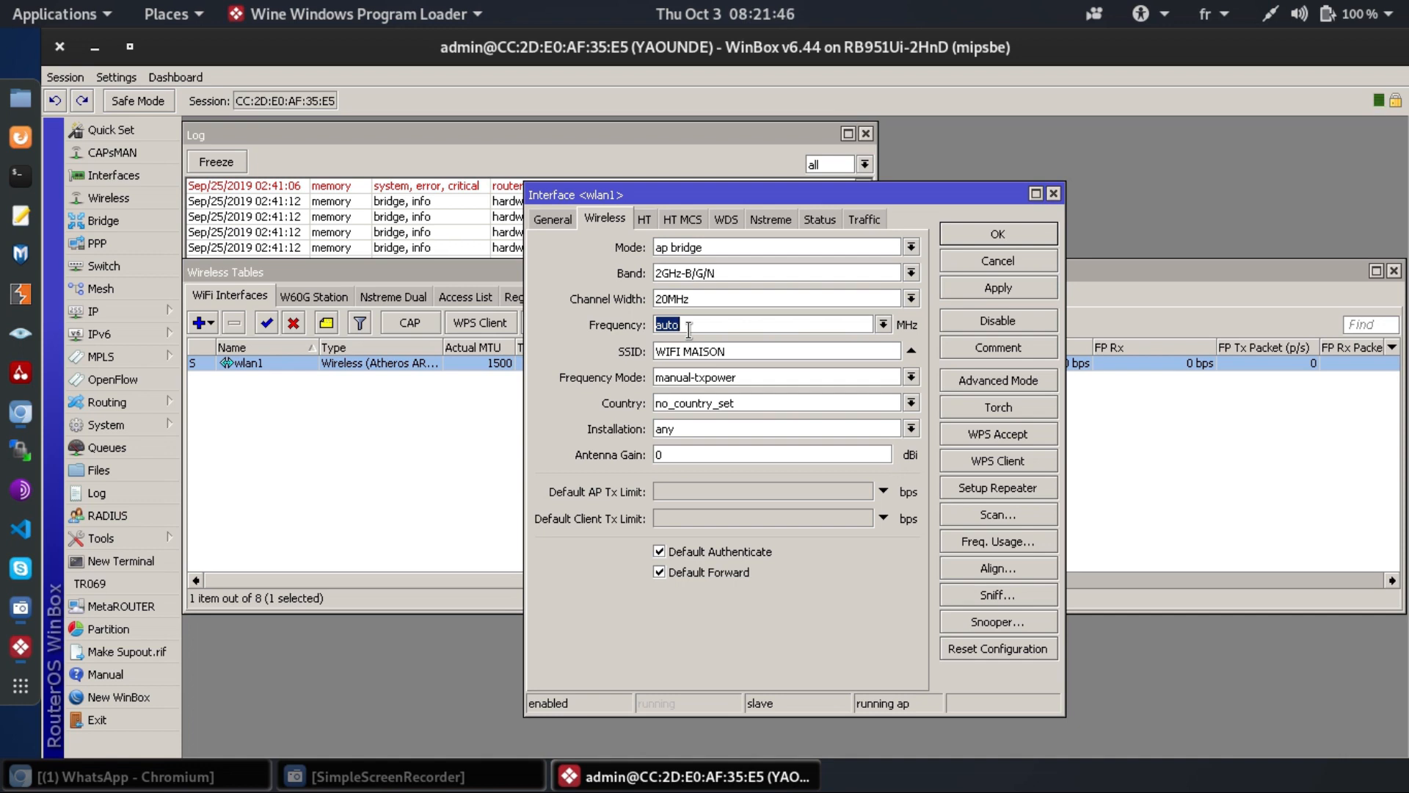
# - Change the wlan1 SSID from WIFI MAISON to WIFI CLIENTS and save the interface
pyautogui.press('Tab')
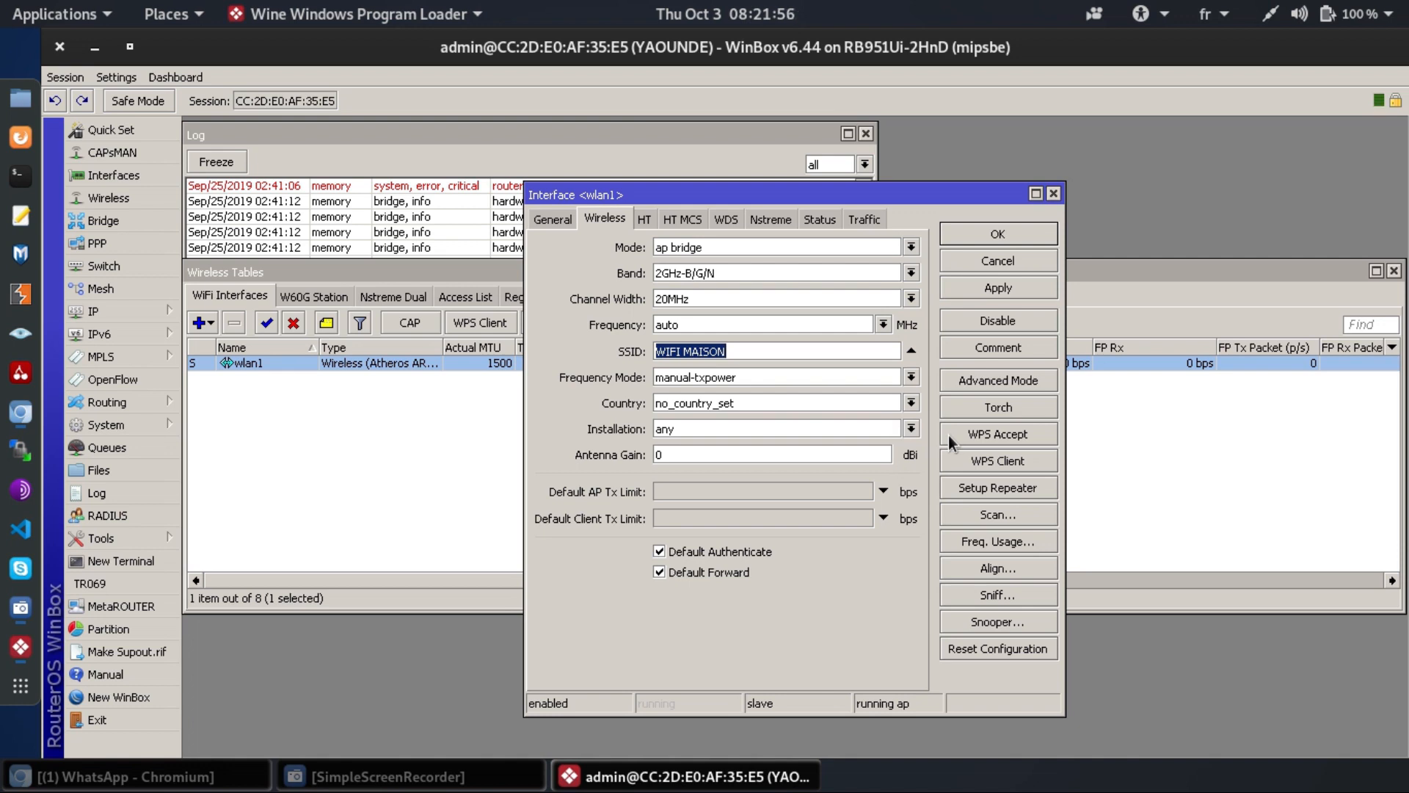
pyautogui.write('WIFI')
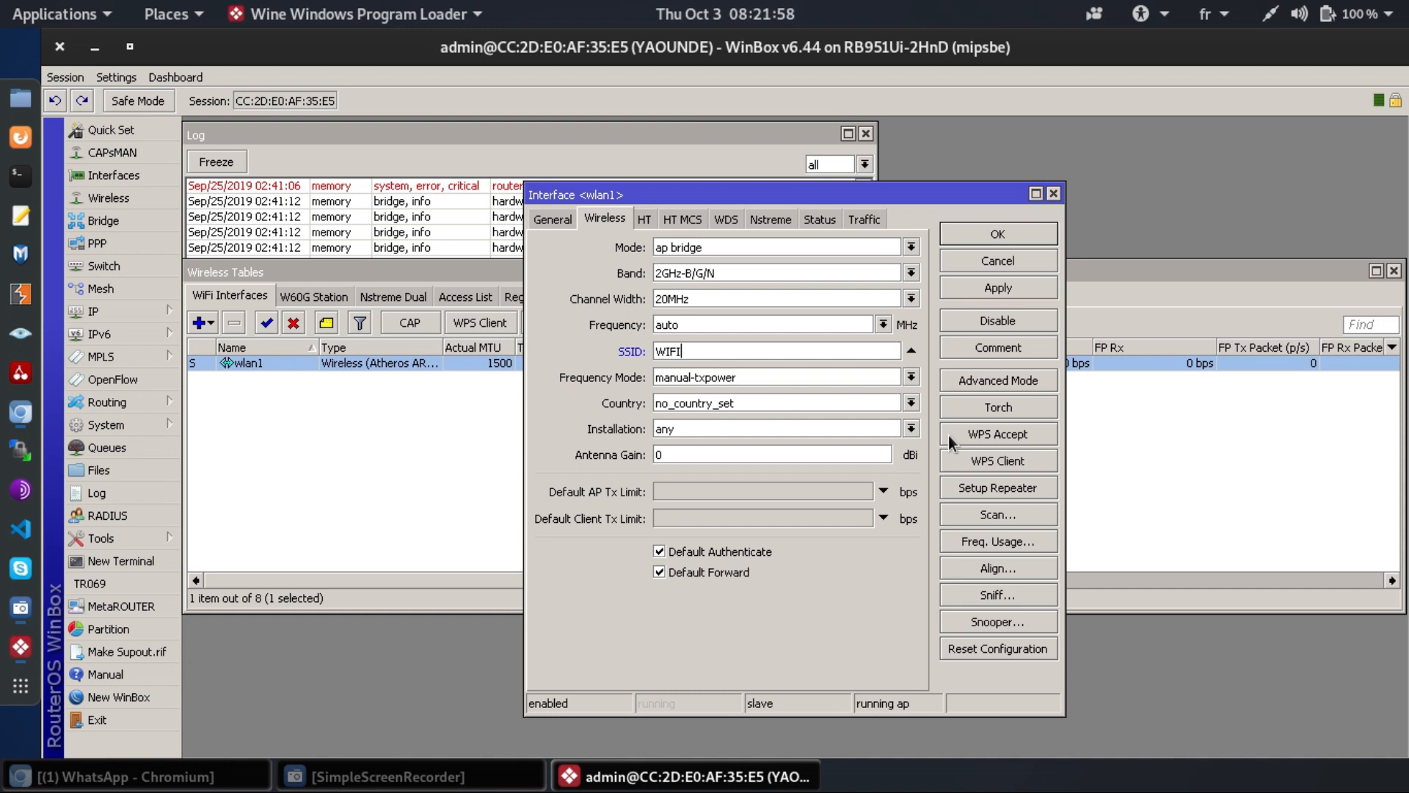
pyautogui.write('I CLIENTS')
pyautogui.click(991, 231)
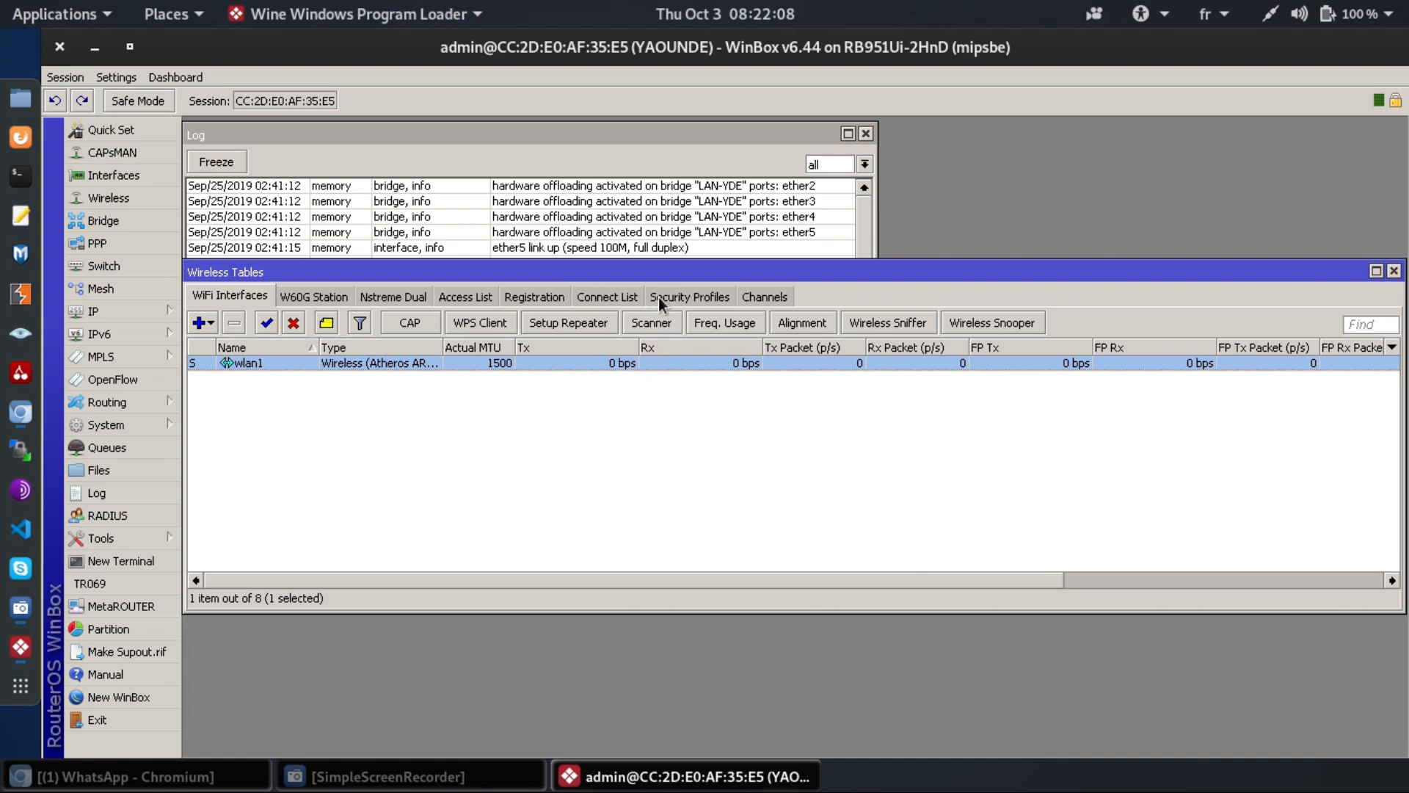
# - Open the default security profile and toggle its mode to none, then back to dynamic keys
pyautogui.click(659, 297)
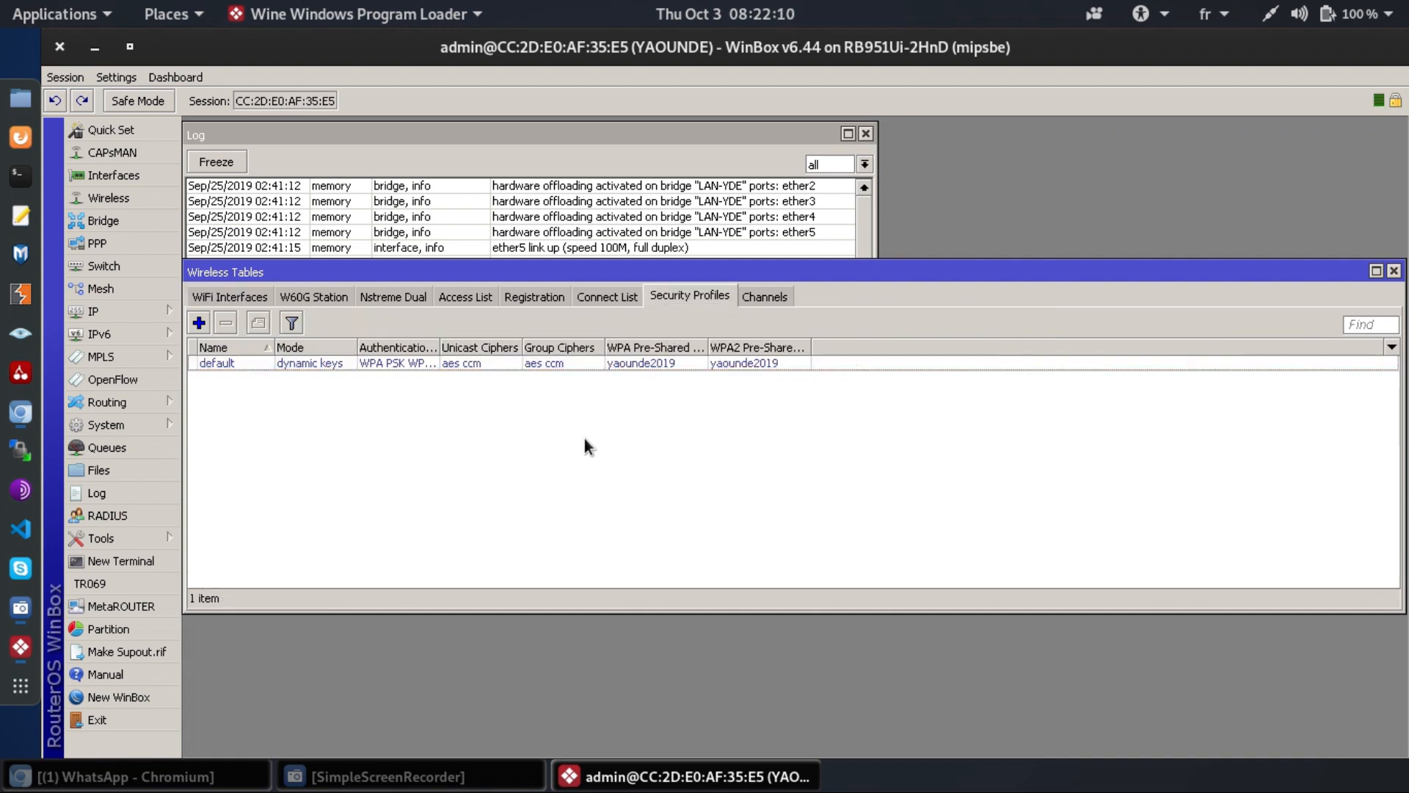
pyautogui.doubleClick(444, 365)
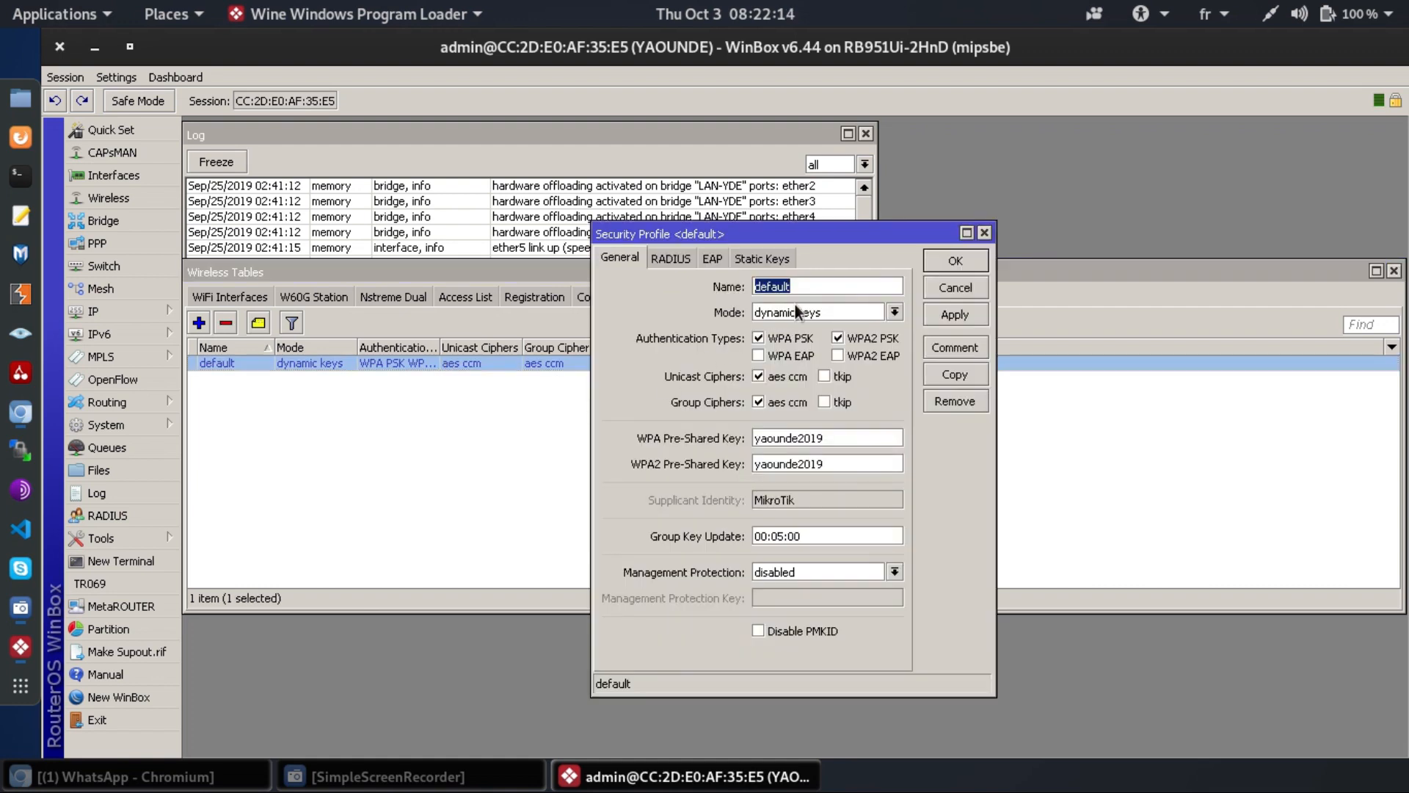
pyautogui.click(899, 310)
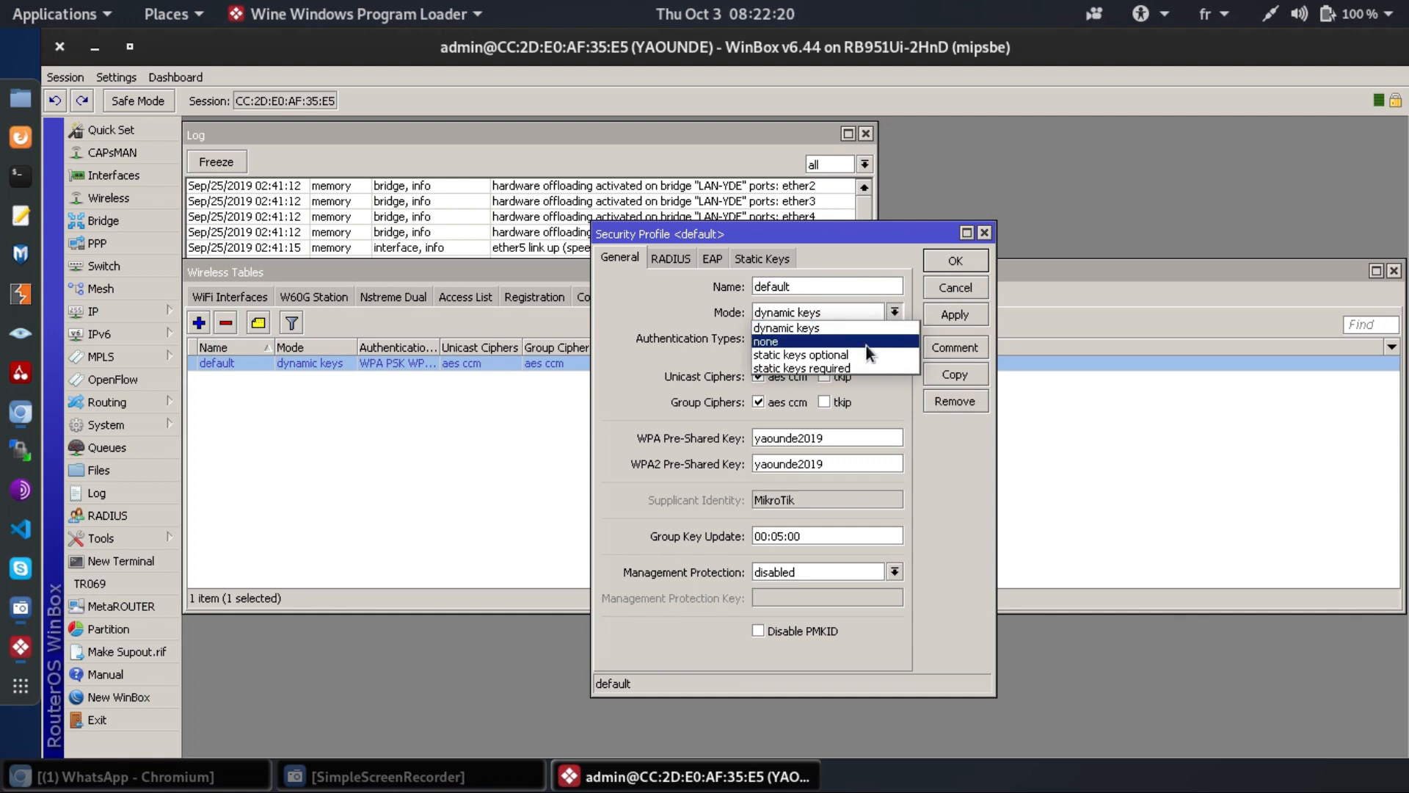
pyautogui.click(866, 343)
pyautogui.click(867, 310)
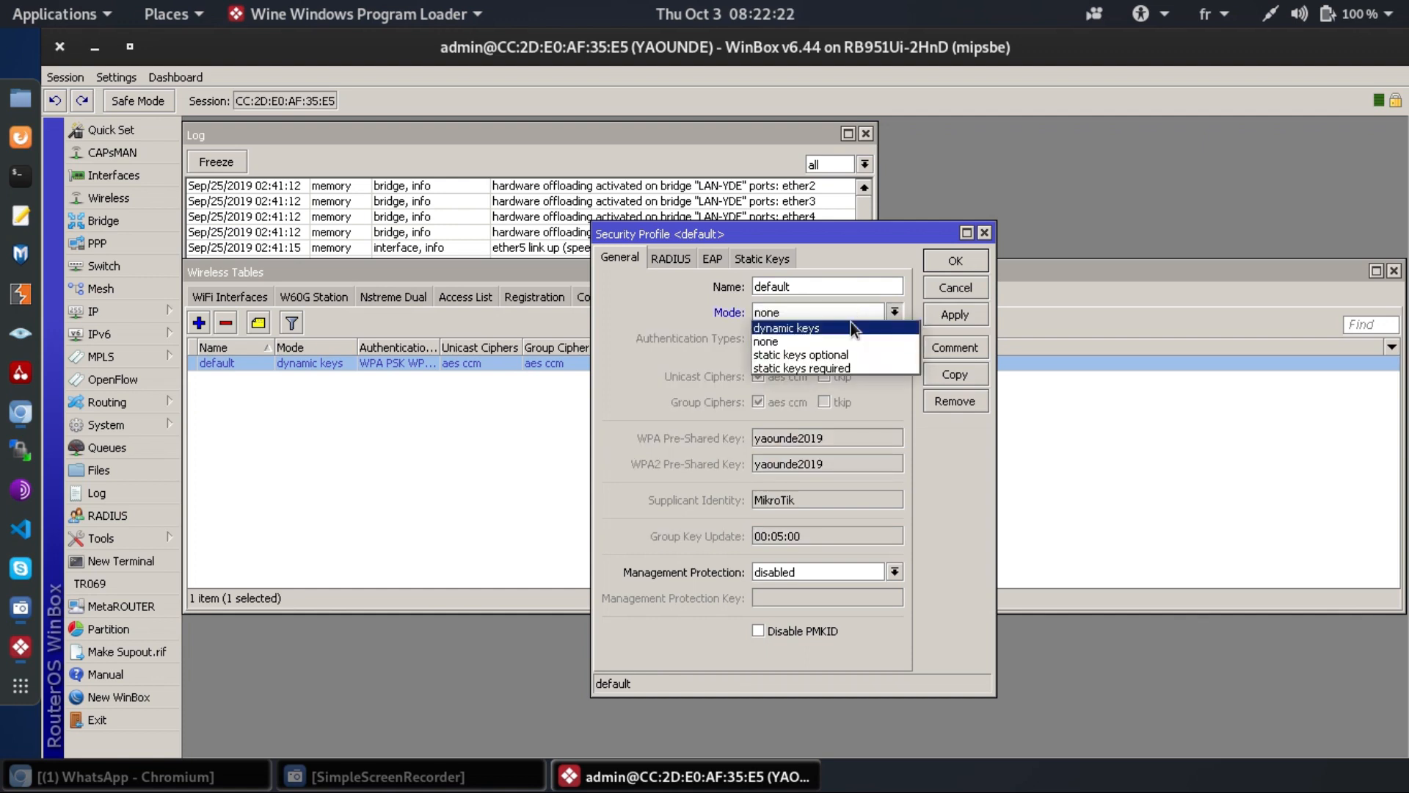
pyautogui.click(851, 322)
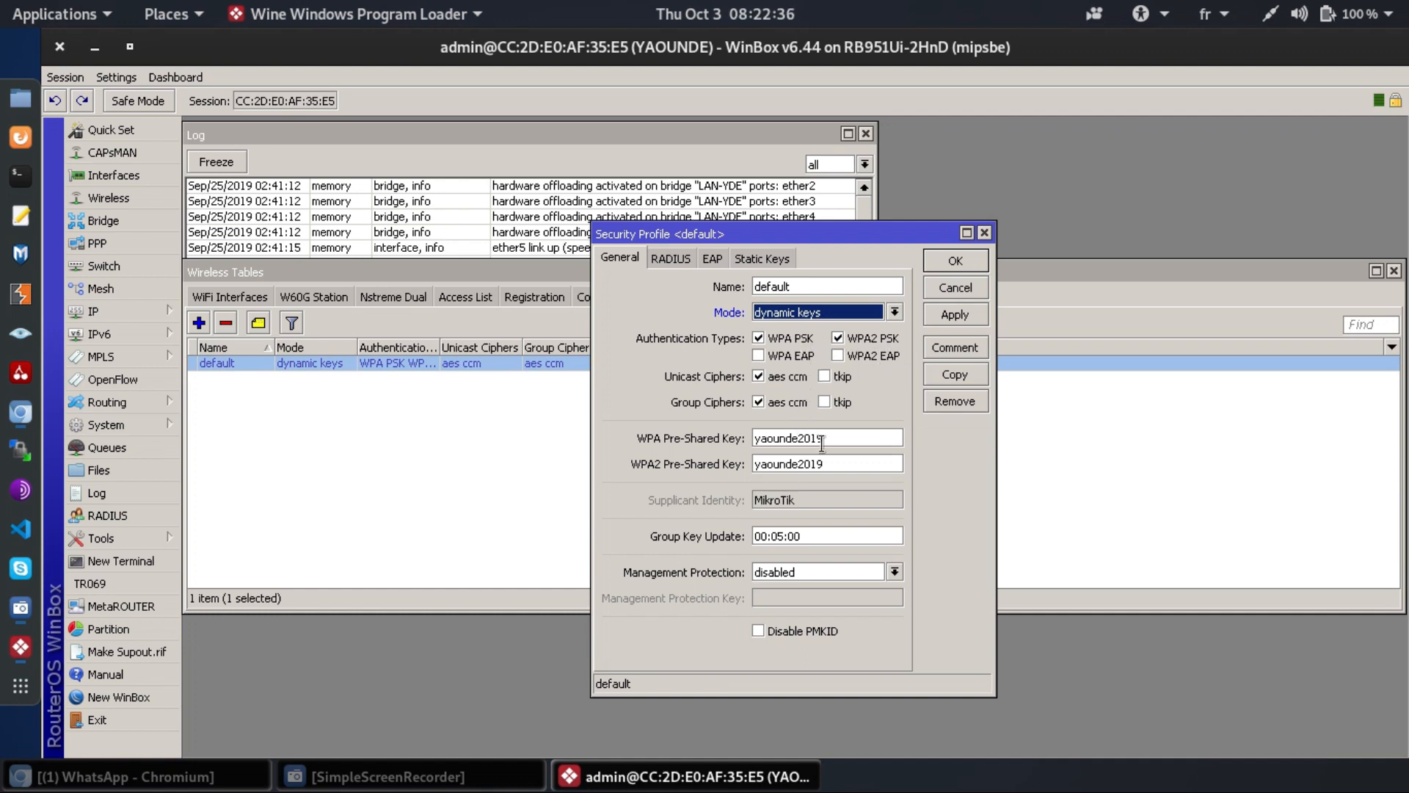
# - Replace the default profile's WPA Pre-Shared Key with the new visitor network key
pyautogui.click(851, 432)
pyautogui.doubleClick(851, 431)
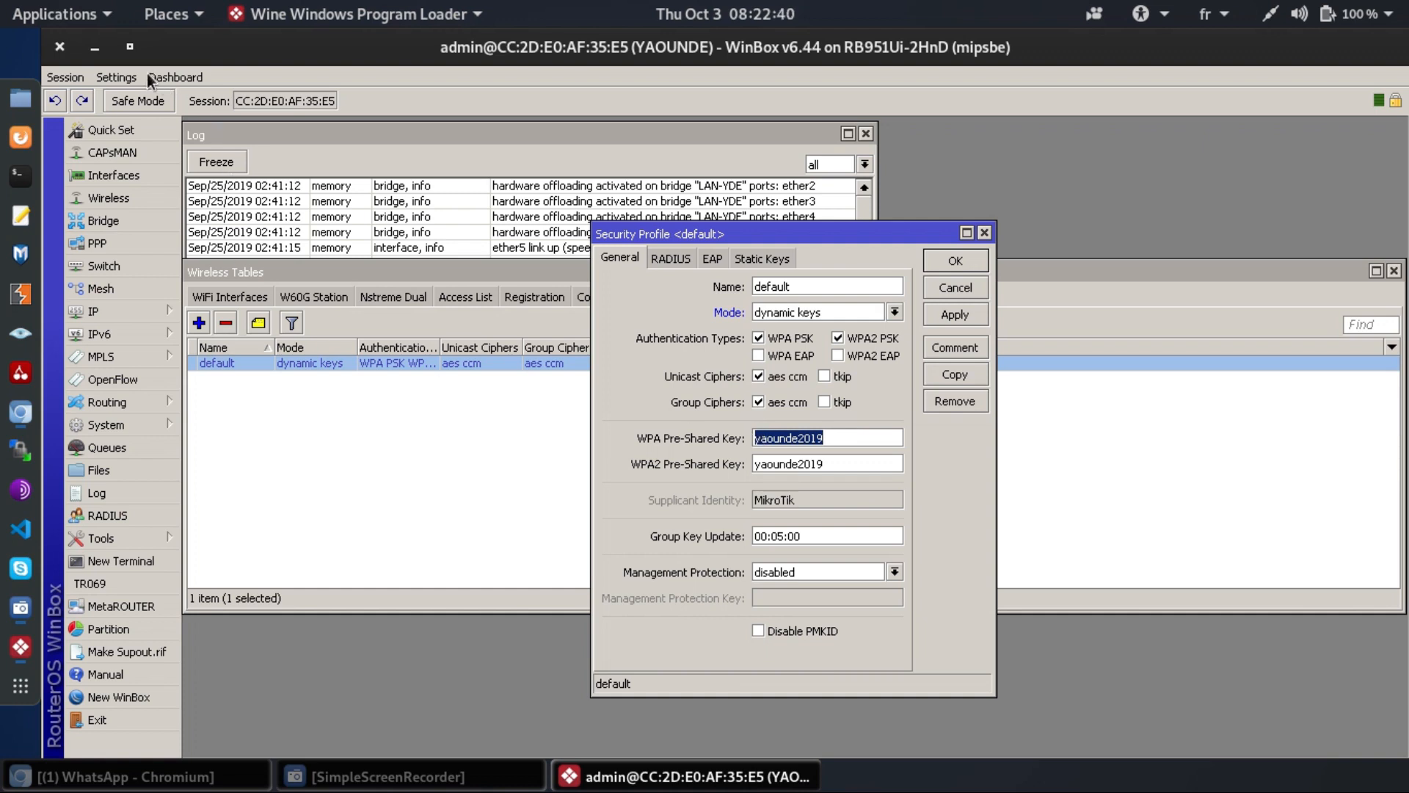
pyautogui.click(127, 79)
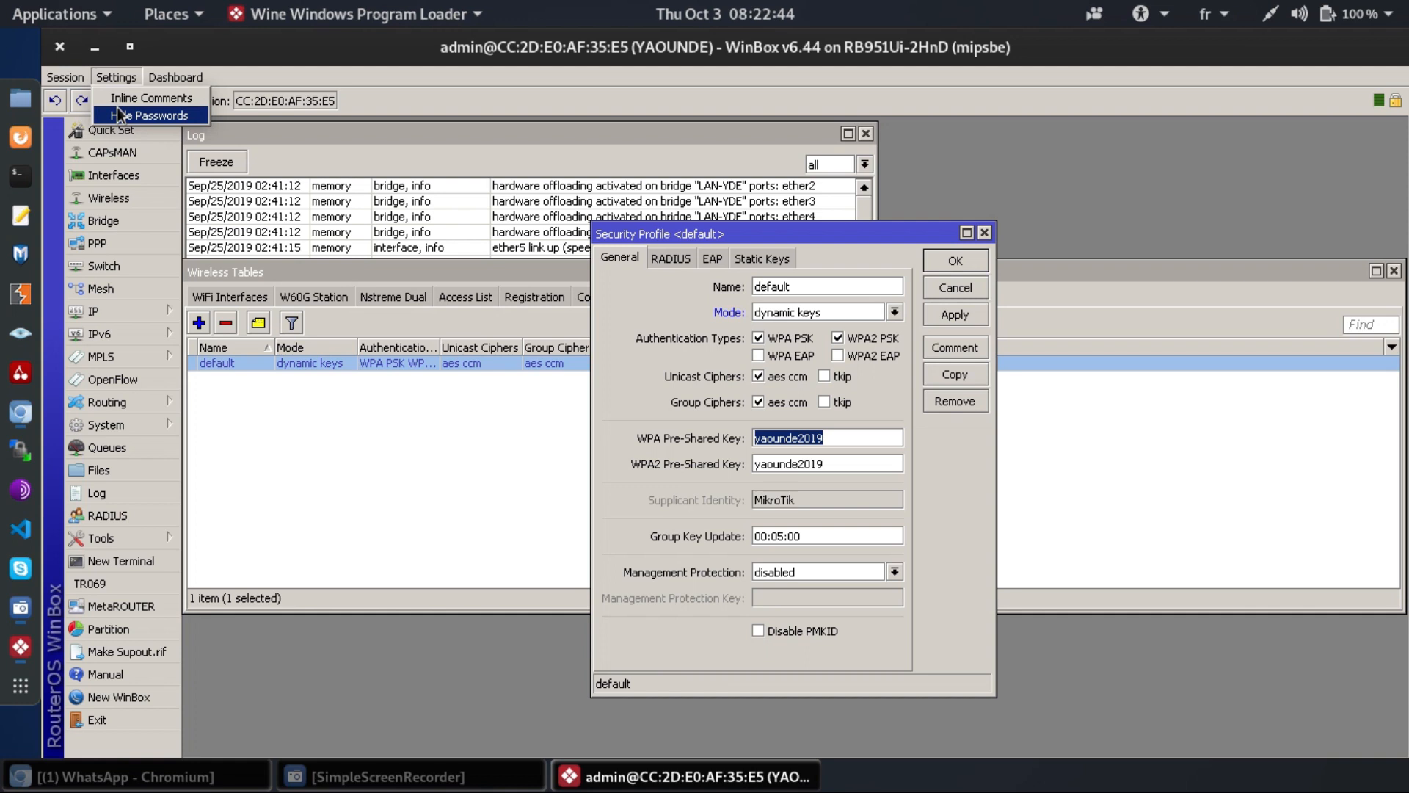
pyautogui.click(847, 437)
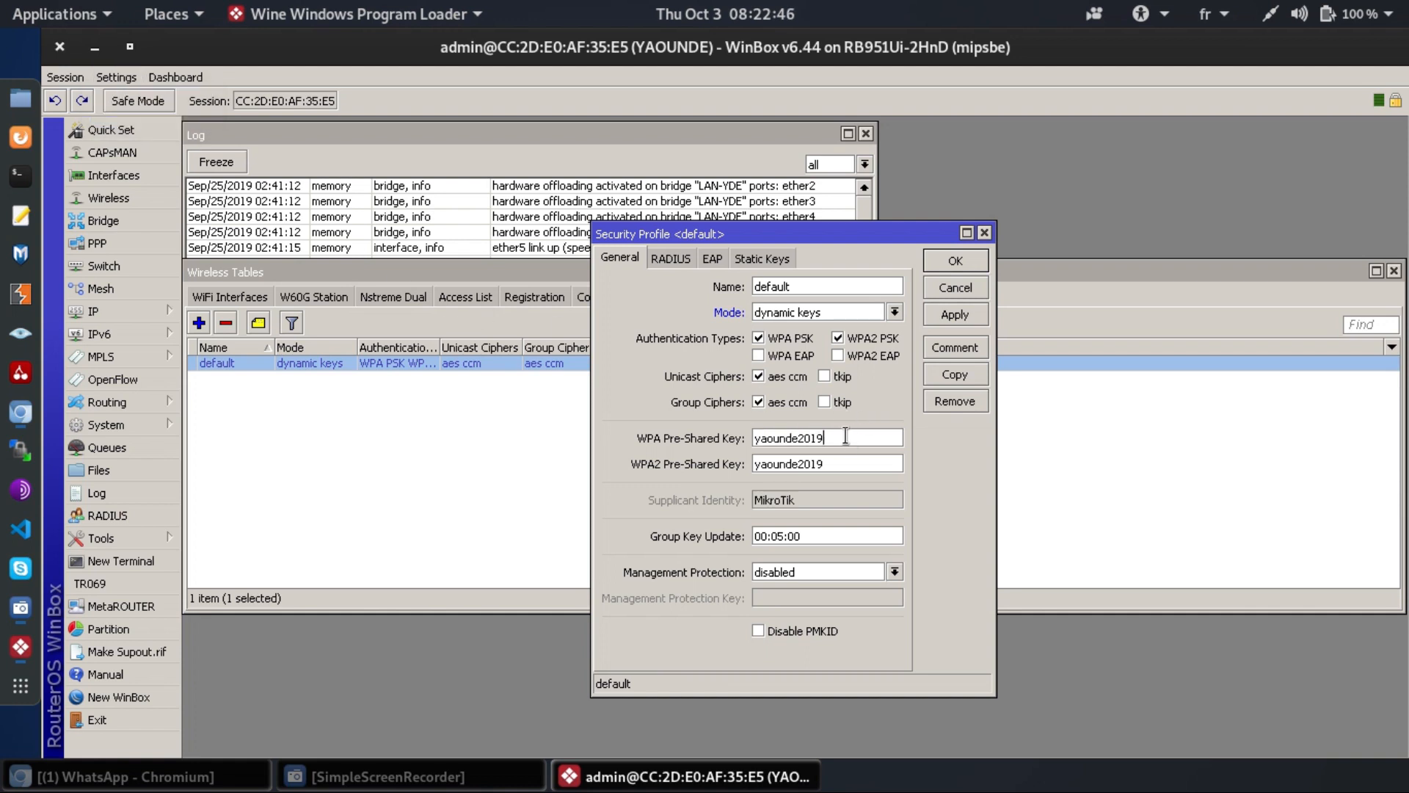
pyautogui.doubleClick(846, 439)
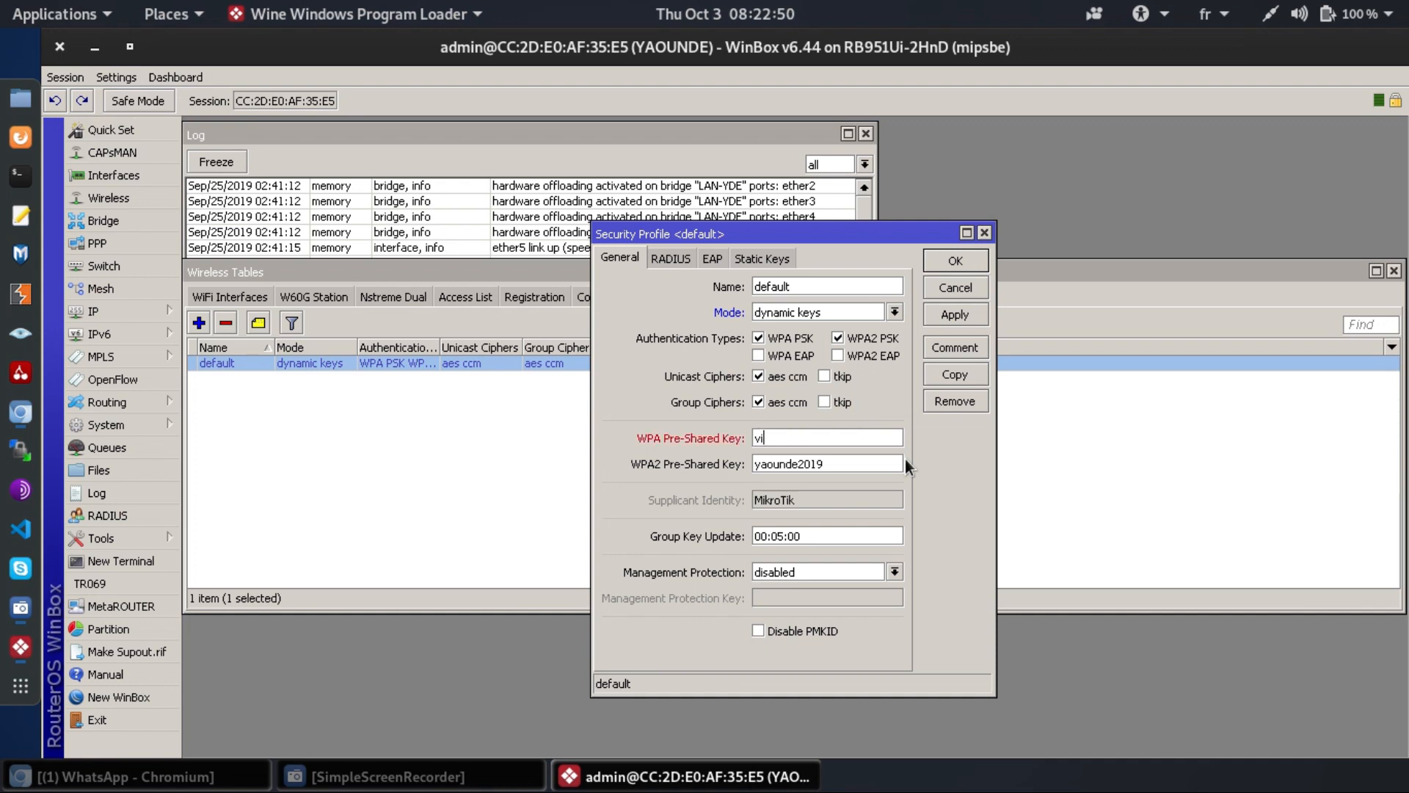
# - Copy the same key into WPA2 Pre-Shared Key and save the default security profile
pyautogui.press('Tab')
pyautogui.hotkey('shift', 'Tab')
pyautogui.hotkey('ctrl', 'c')
pyautogui.press('Tab')
pyautogui.hotkey('ctrl', 'v')
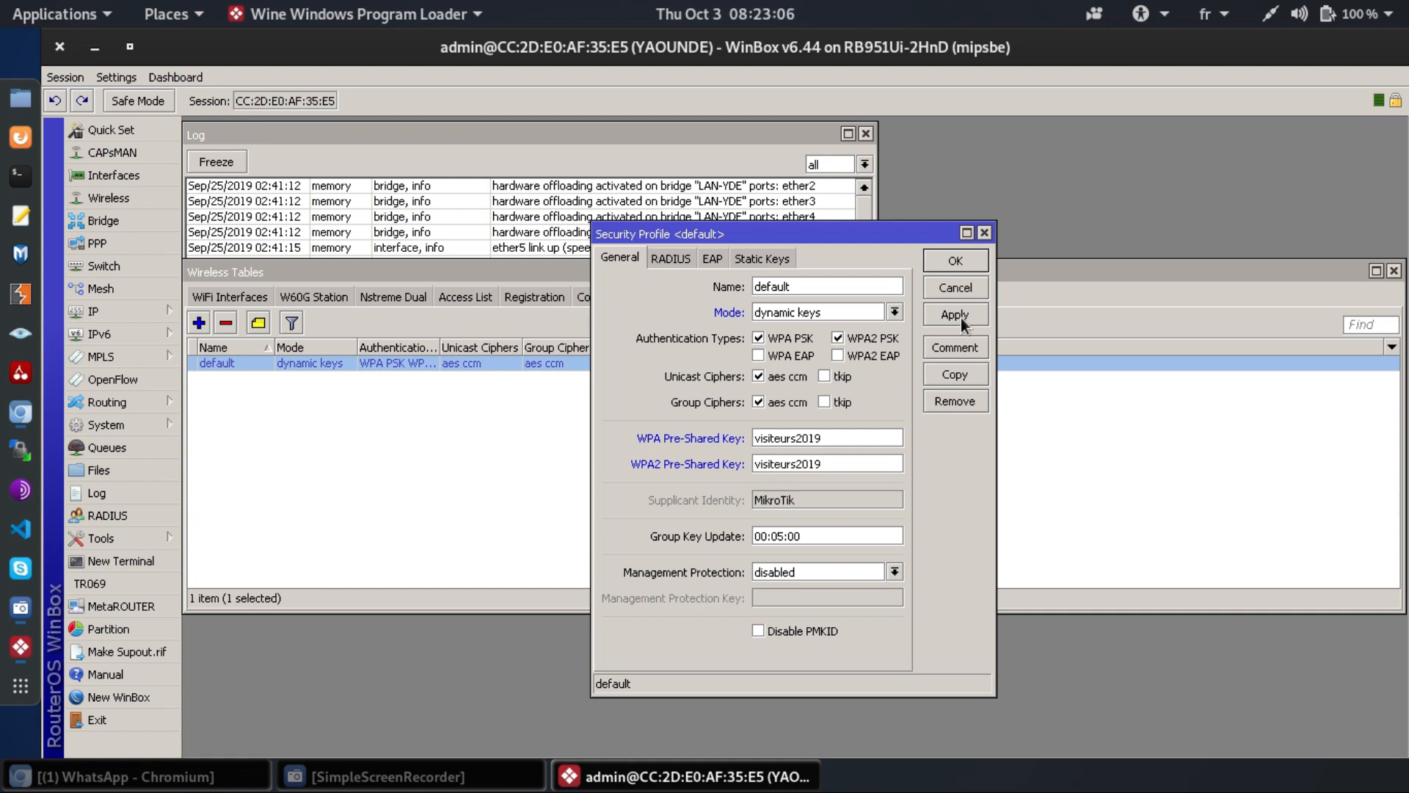
pyautogui.click(962, 319)
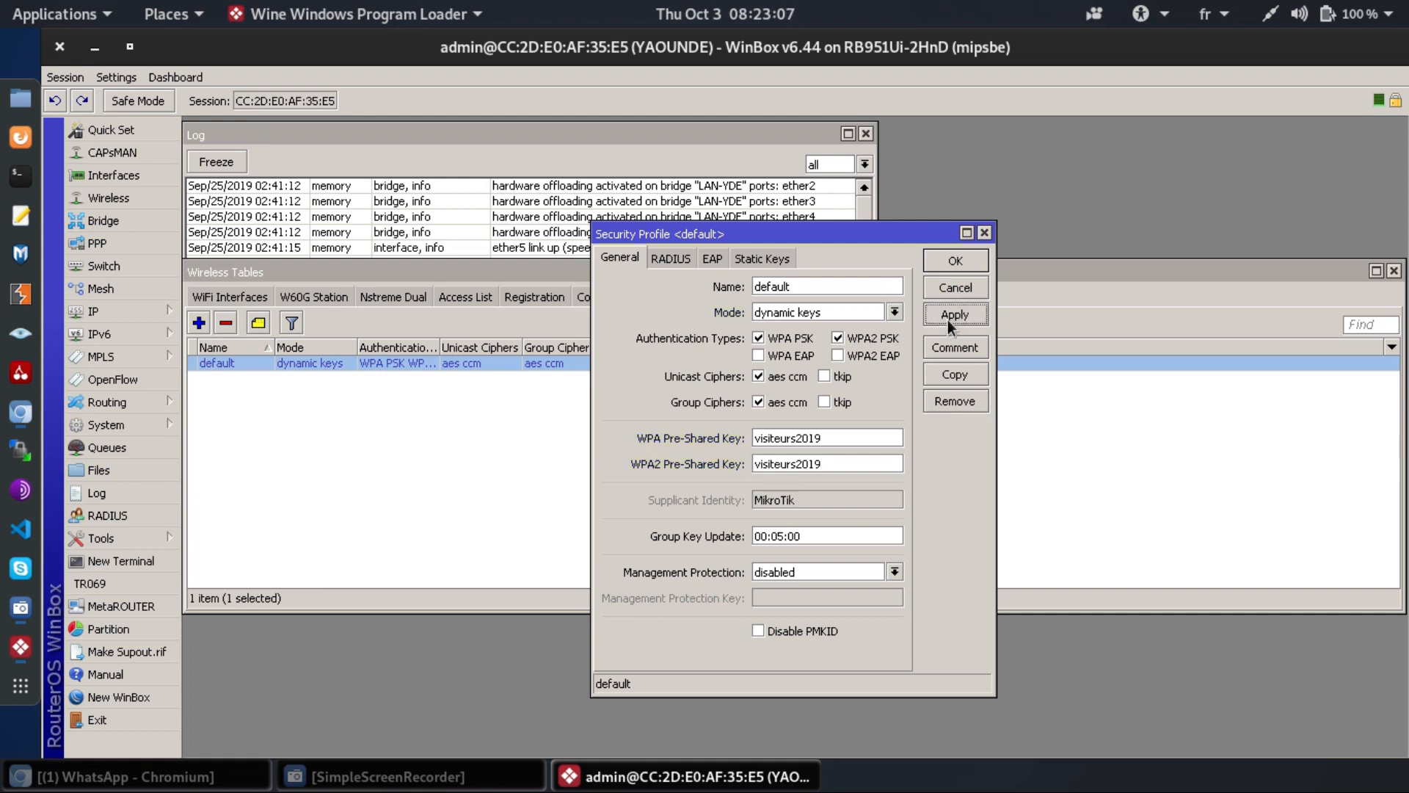
pyautogui.click(959, 261)
pyautogui.click(654, 449)
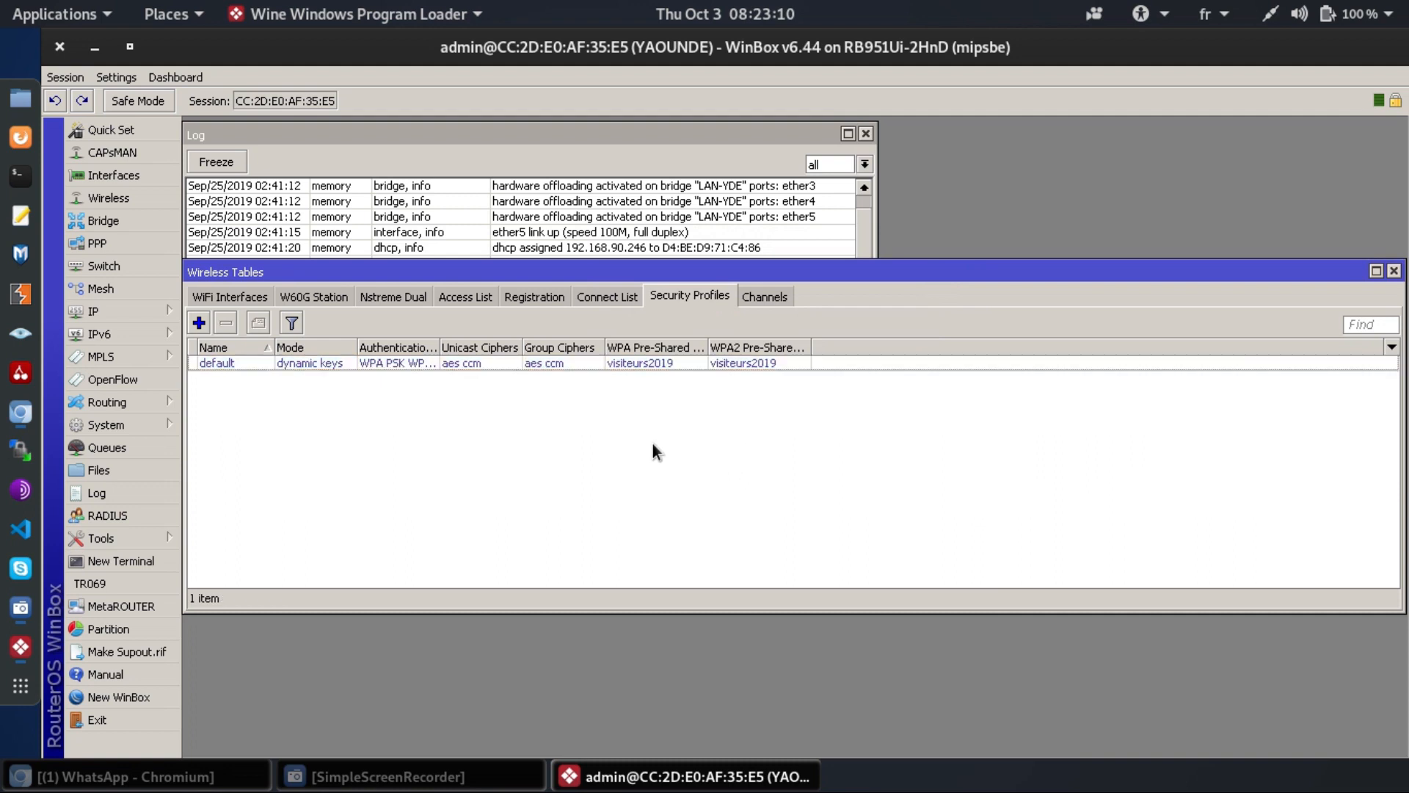
# - Add a new bridge renamed to bridge-Wifi, then show the bridge Ports list
pyautogui.press('Escape')
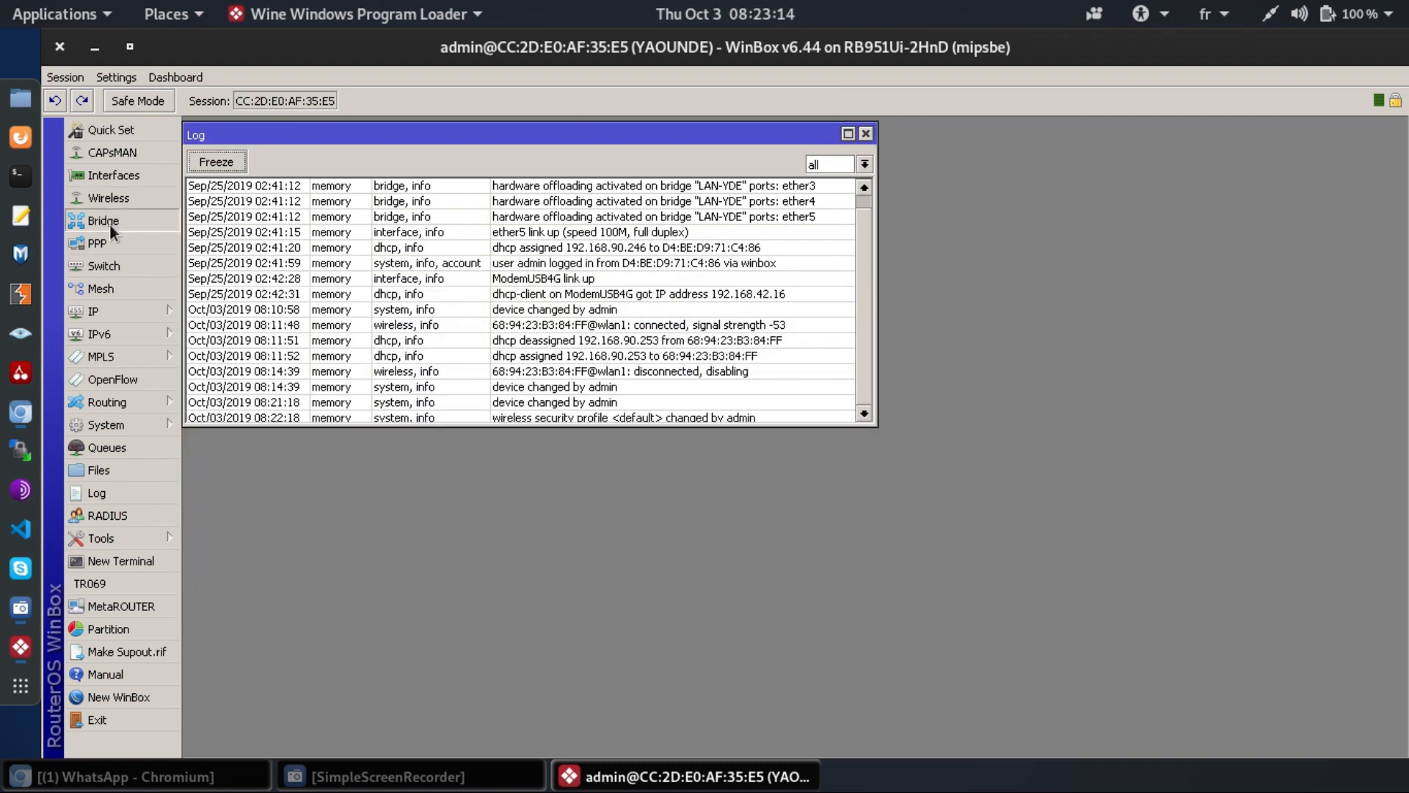
pyautogui.click(109, 224)
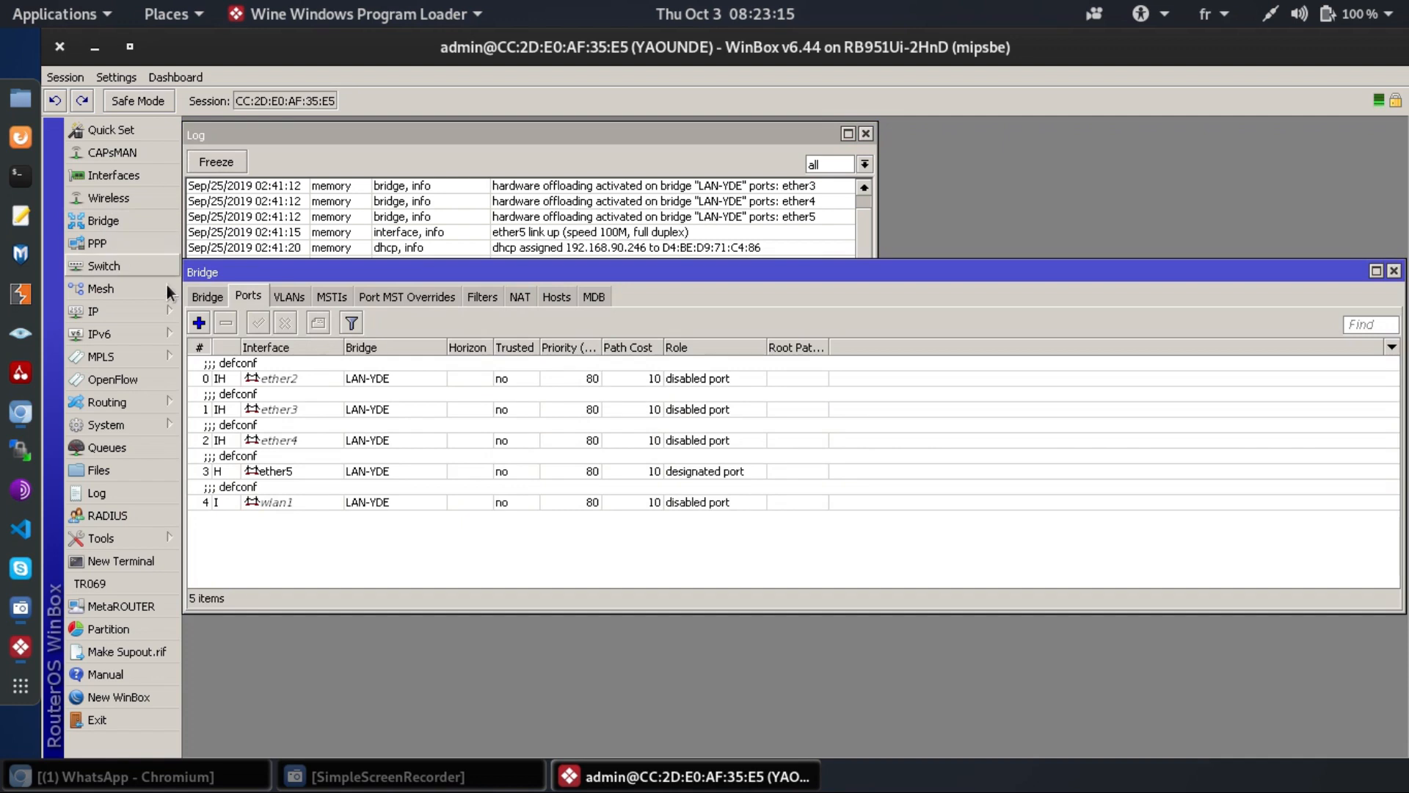
pyautogui.click(205, 295)
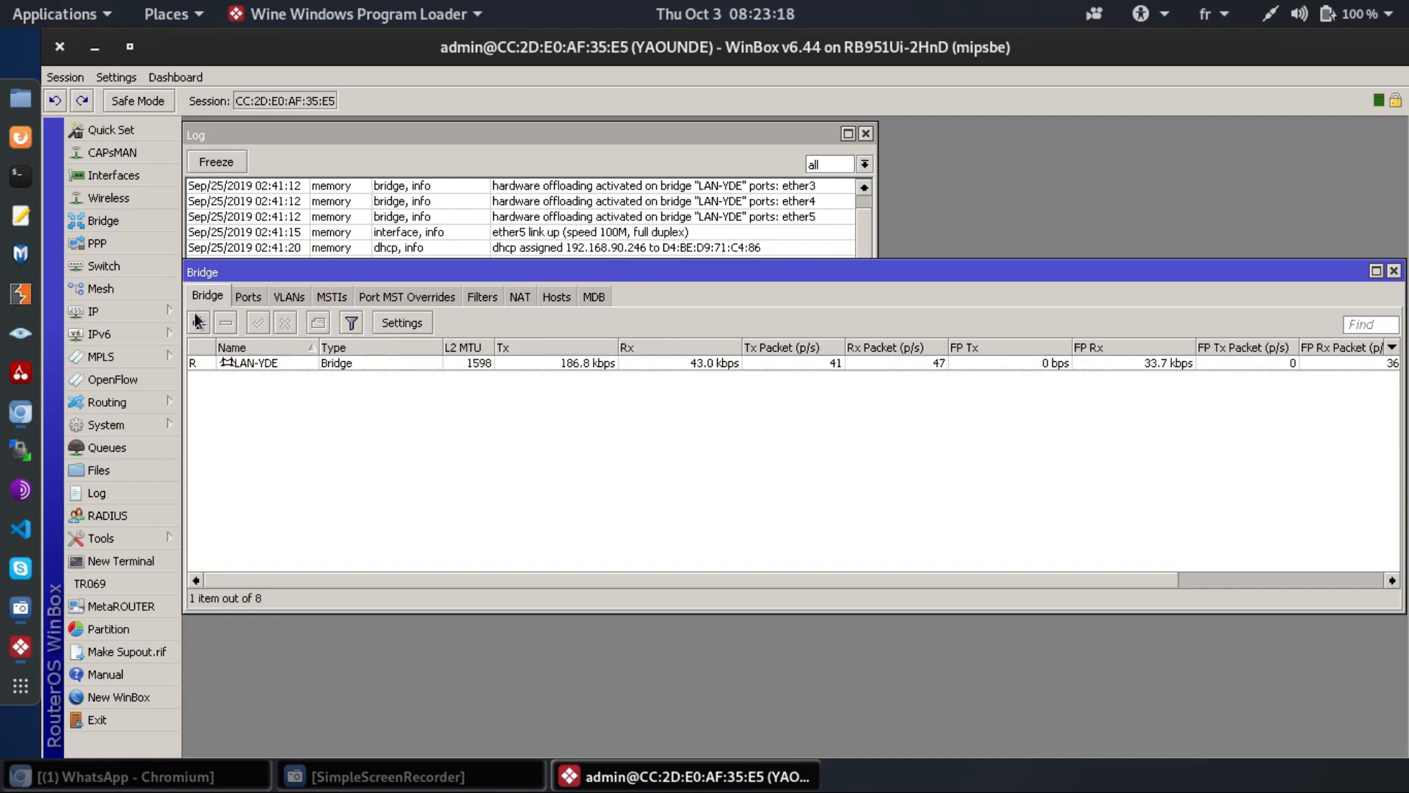
pyautogui.click(197, 321)
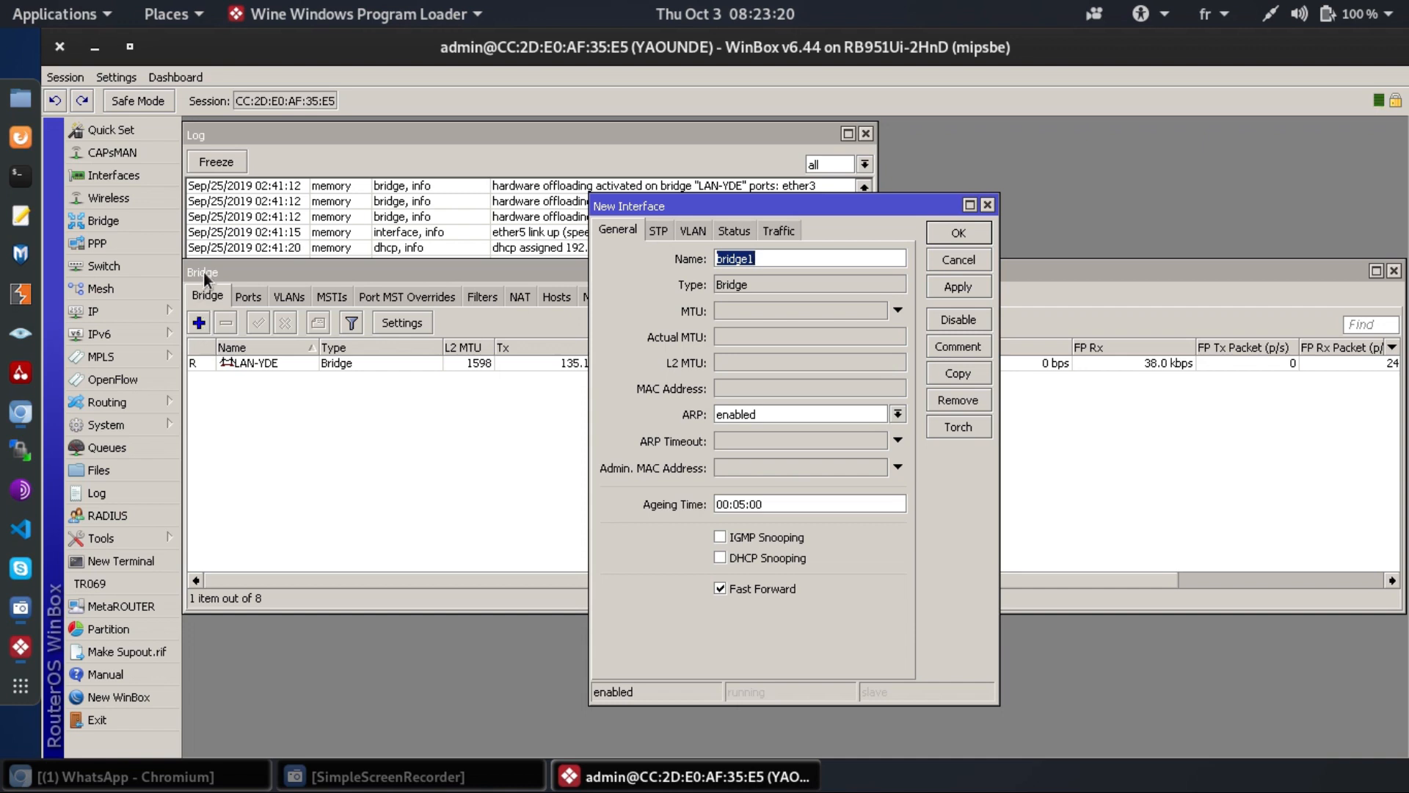
pyautogui.click(197, 321)
pyautogui.press('End')
pyautogui.press('BackSpace')
pyautogui.write('-Wifi')
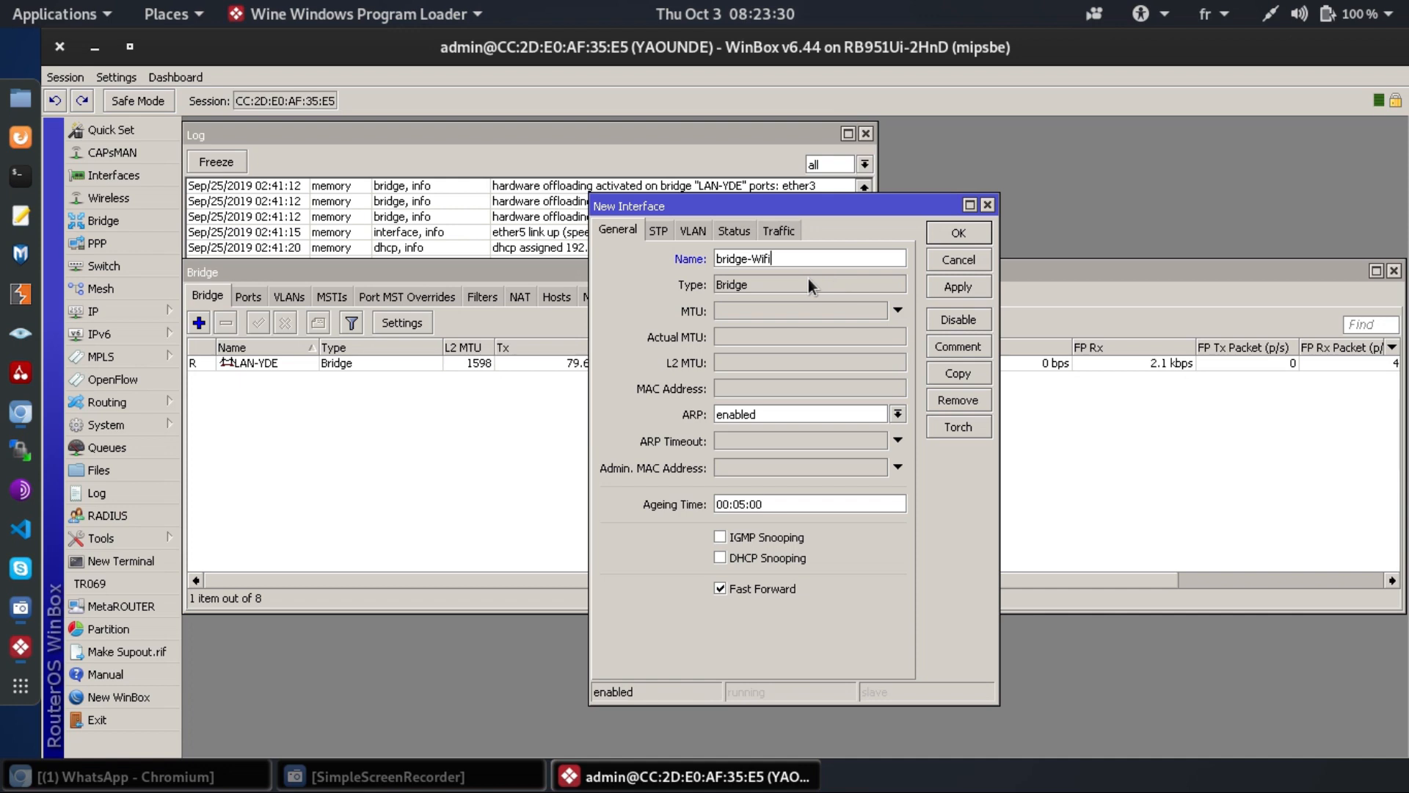
pyautogui.click(959, 232)
pyautogui.click(255, 301)
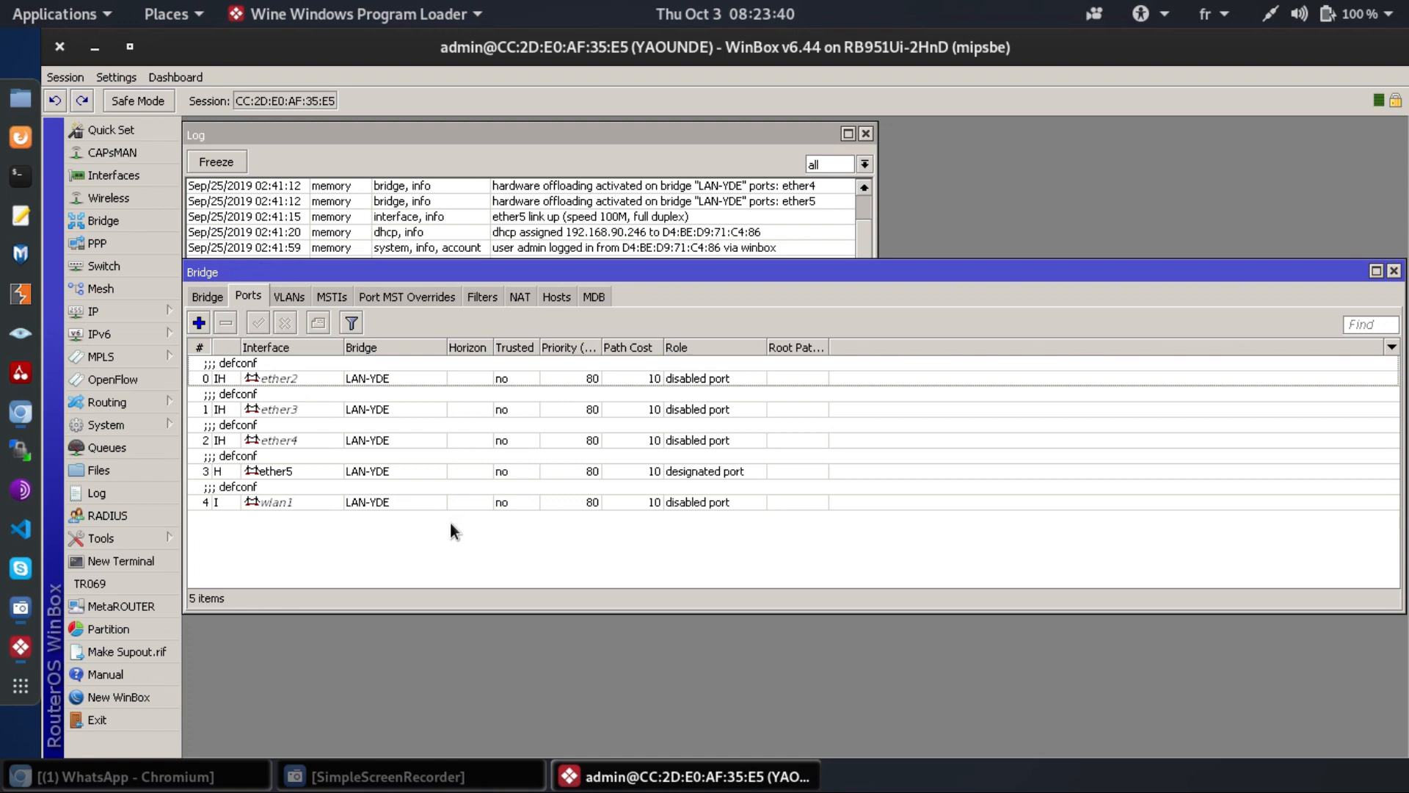
# - Move the wlan1 bridge port from LAN-YDE to bridge-Wifi and close the Bridge window
pyautogui.doubleClick(289, 503)
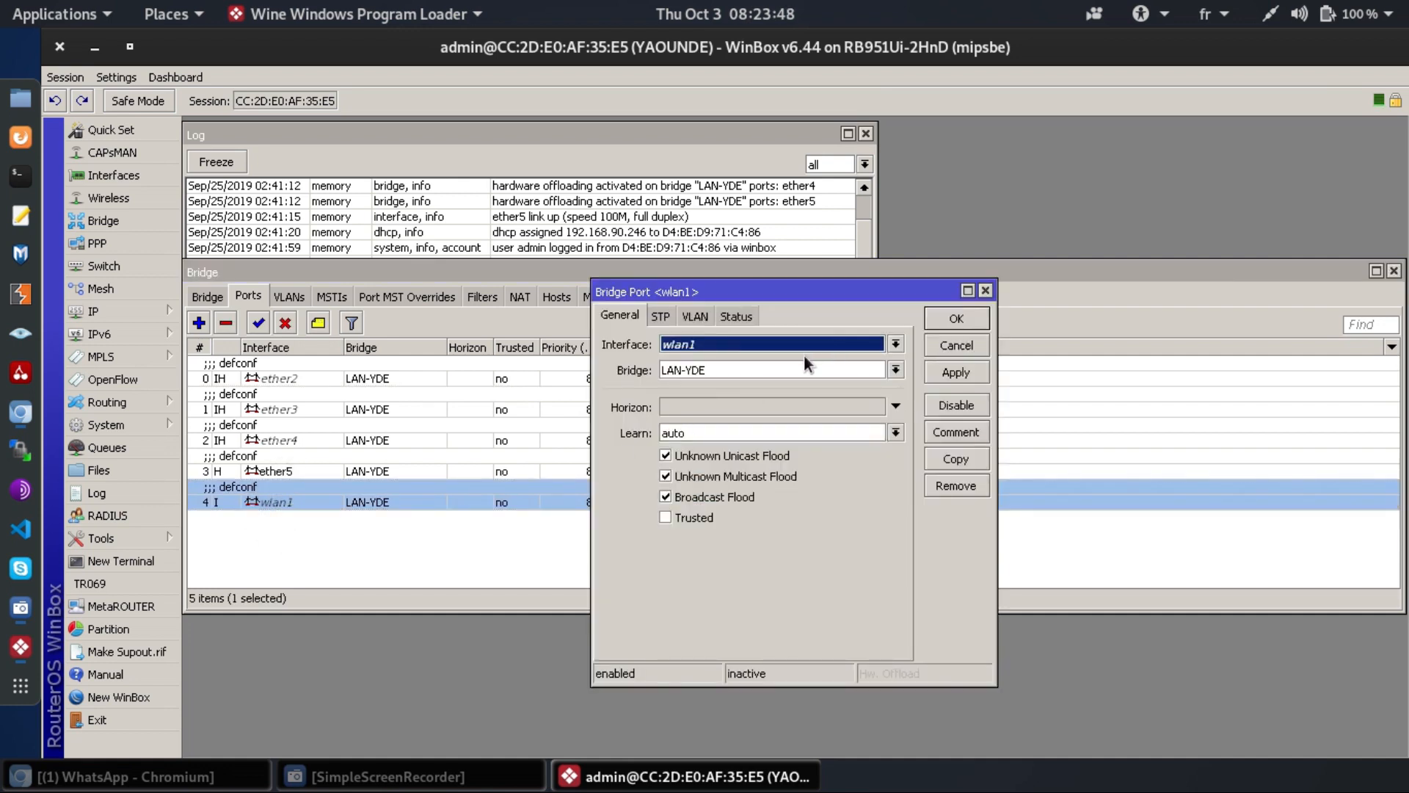
pyautogui.click(737, 368)
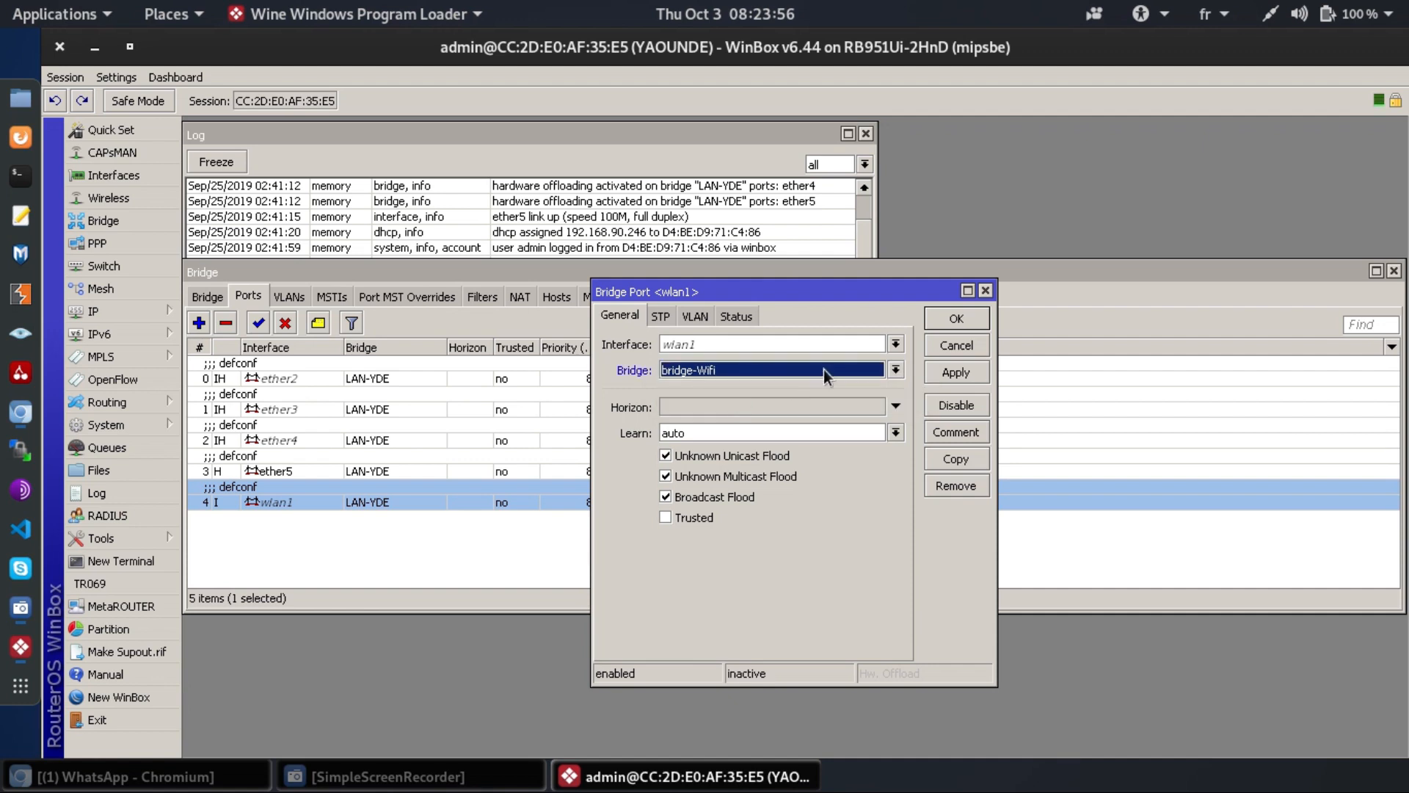
pyautogui.click(961, 375)
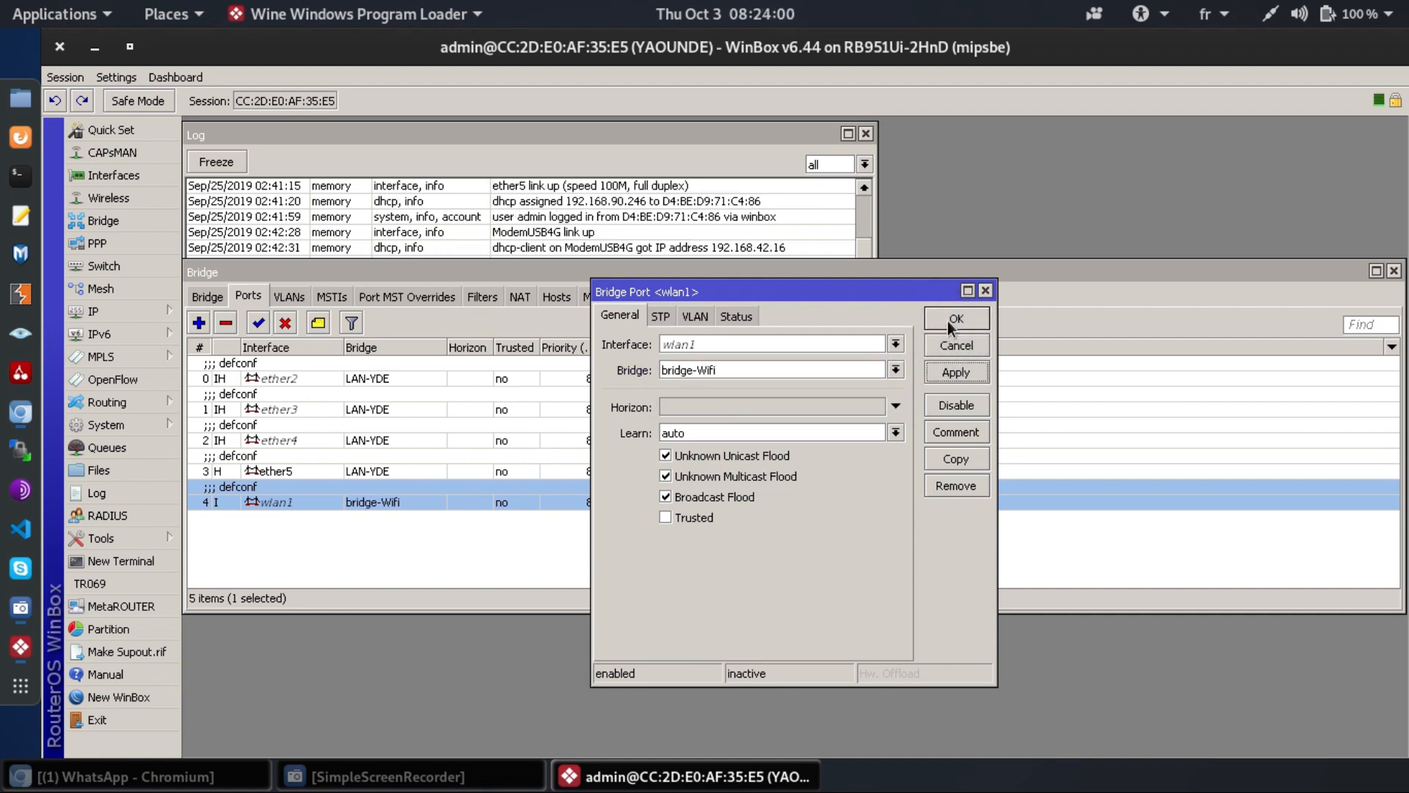
pyautogui.click(948, 320)
pyautogui.click(595, 519)
pyautogui.press('Escape')
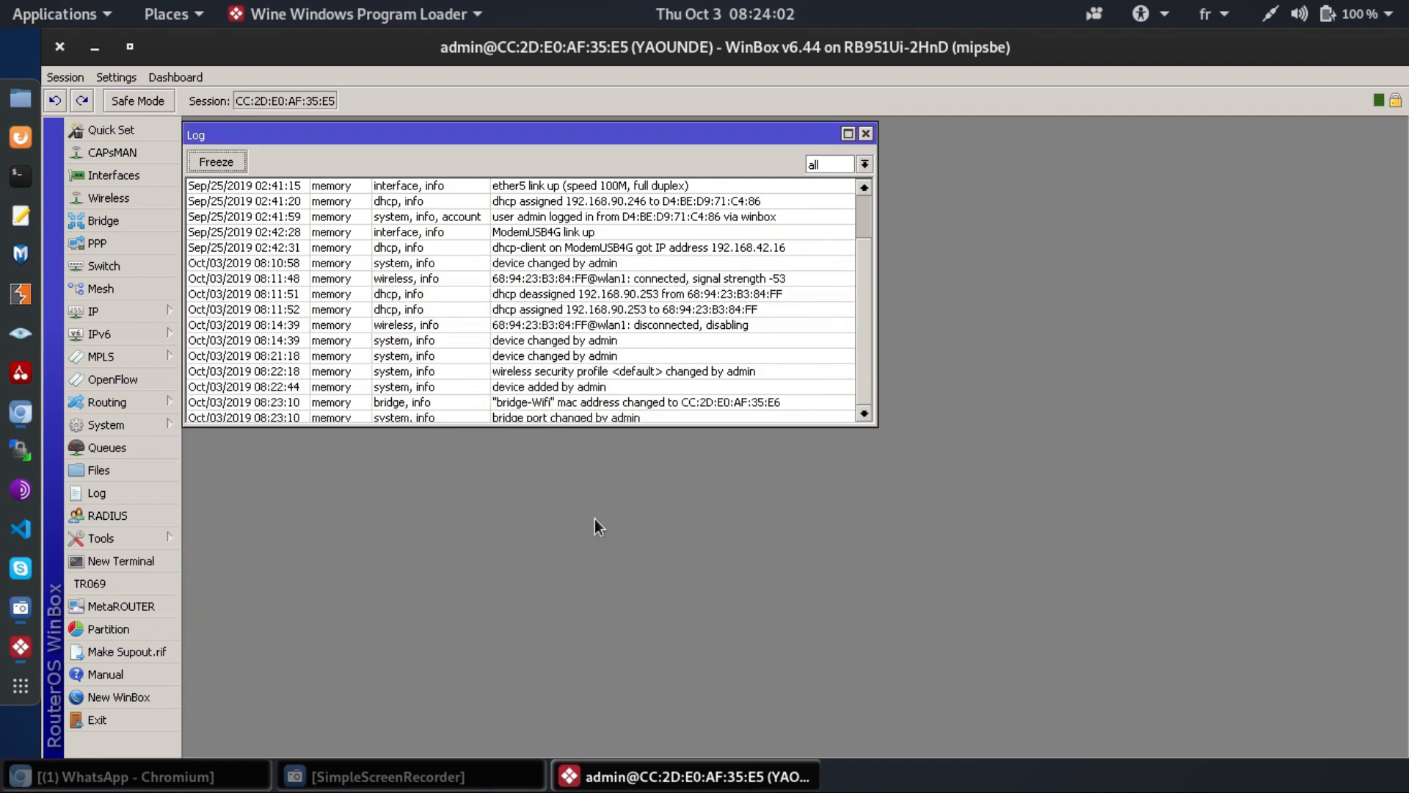
# - Delete 1.1.1.2/30, 10.5.50.1/24 and 10.6.60.1/24 from IP > Addresses and widen the Address column
pyautogui.click(98, 315)
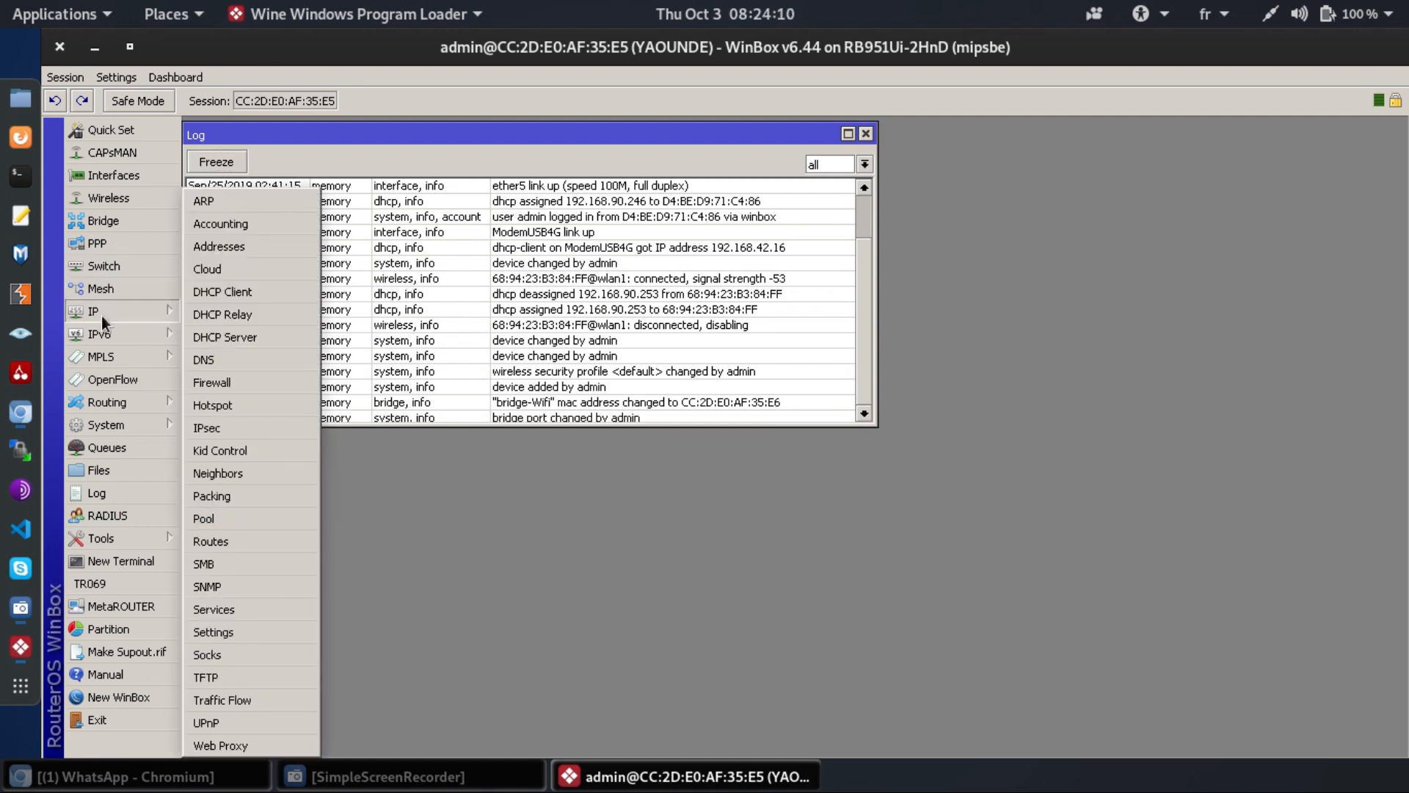
pyautogui.click(246, 251)
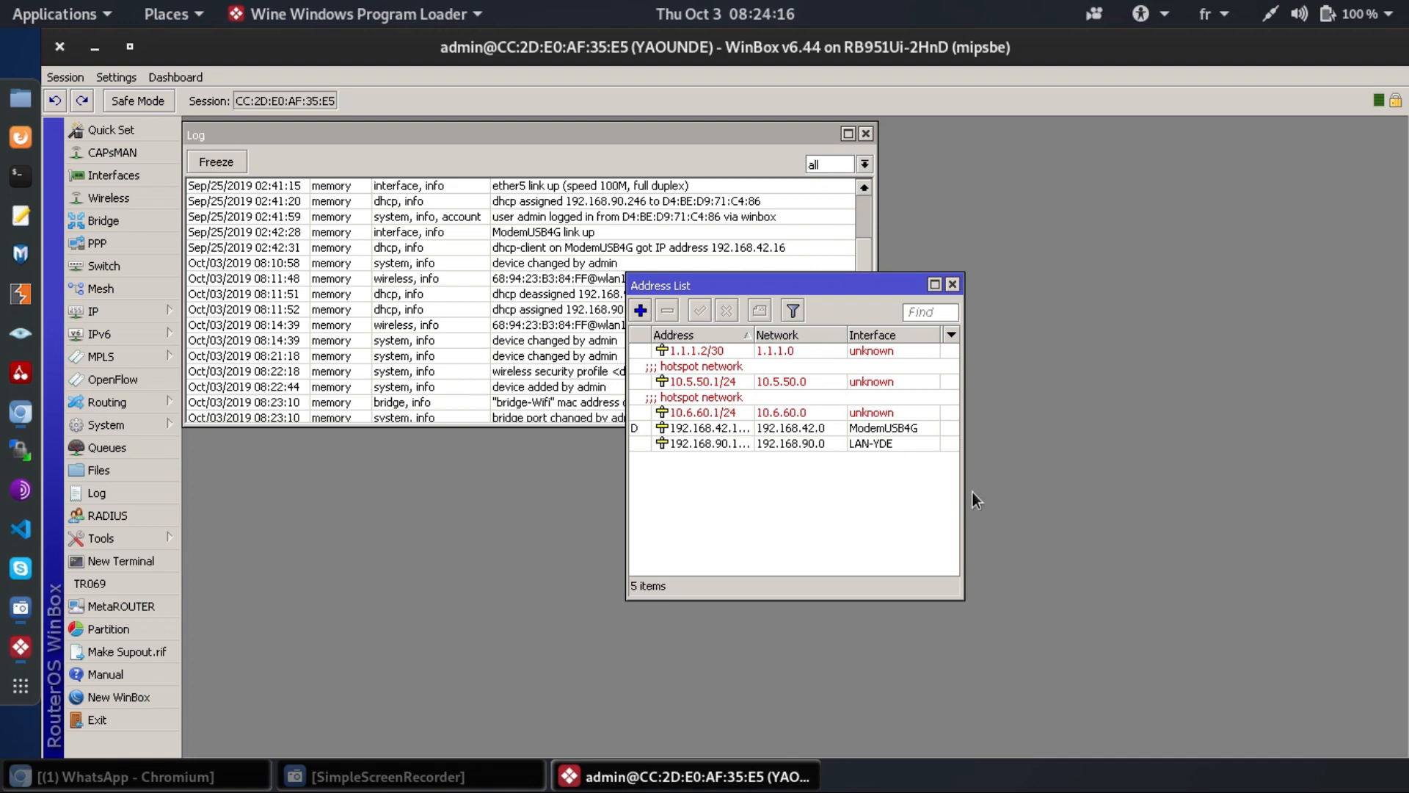
pyautogui.moveTo(962, 499); pyautogui.dragTo(1179, 506)
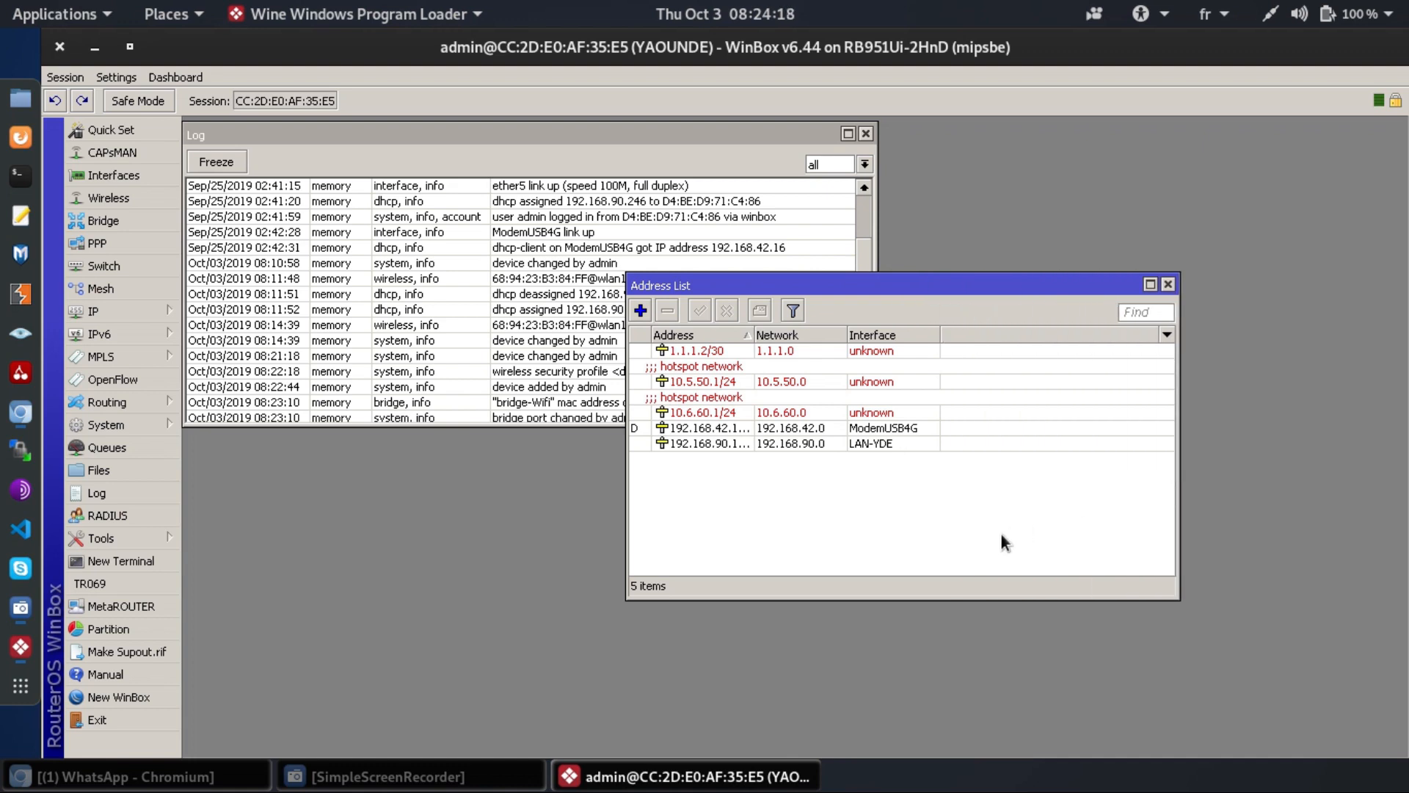
pyautogui.press('Down')
pyautogui.press('Up')
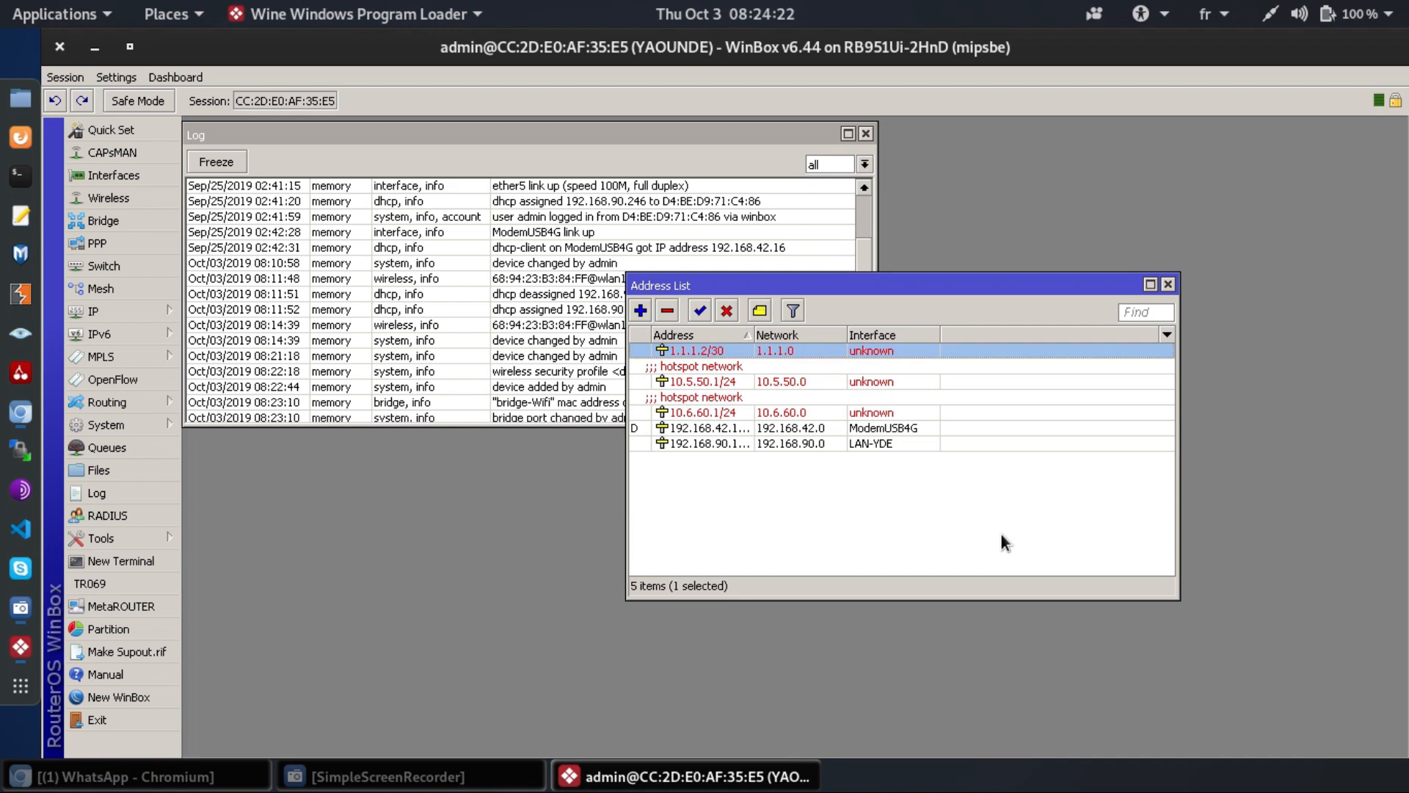
pyautogui.press('Delete')
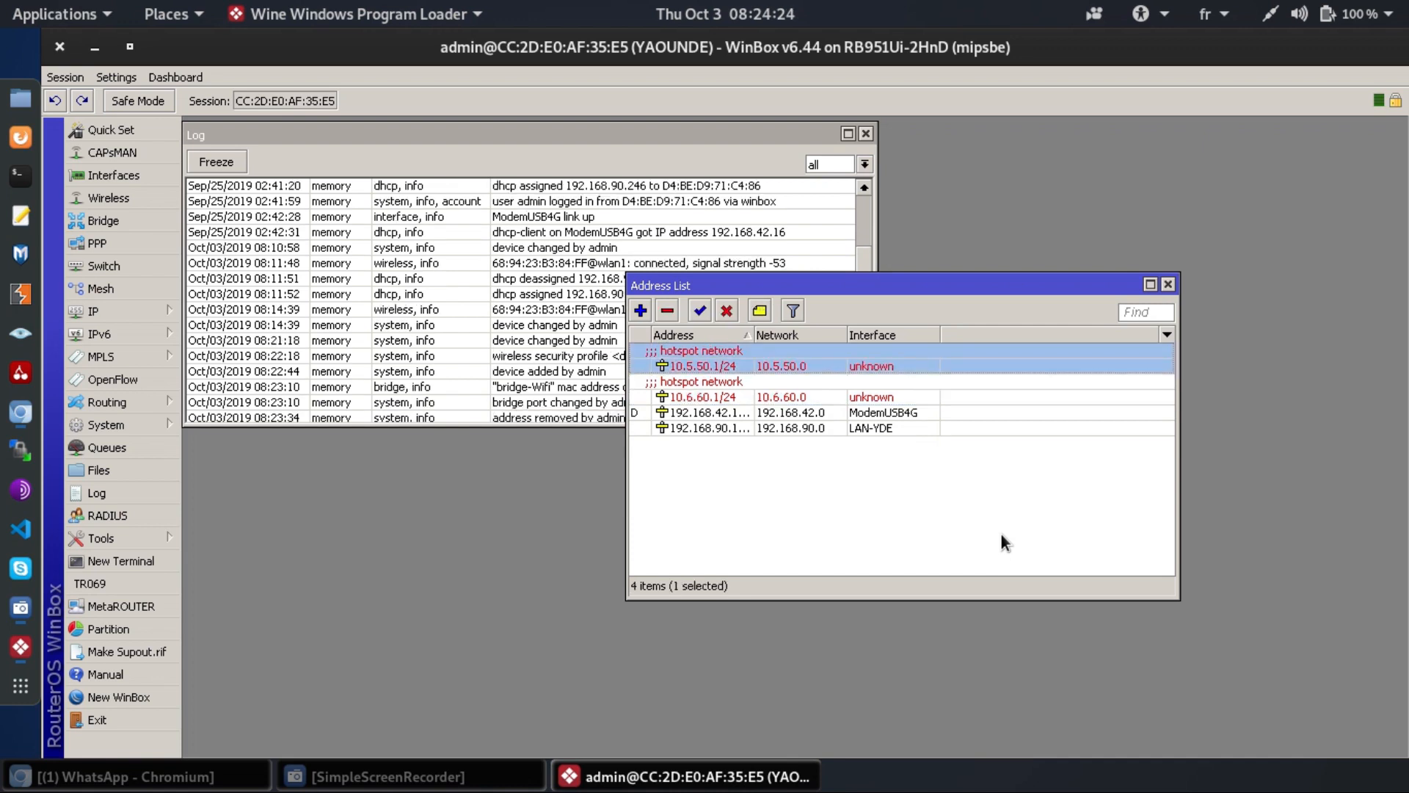
pyautogui.press('Delete')
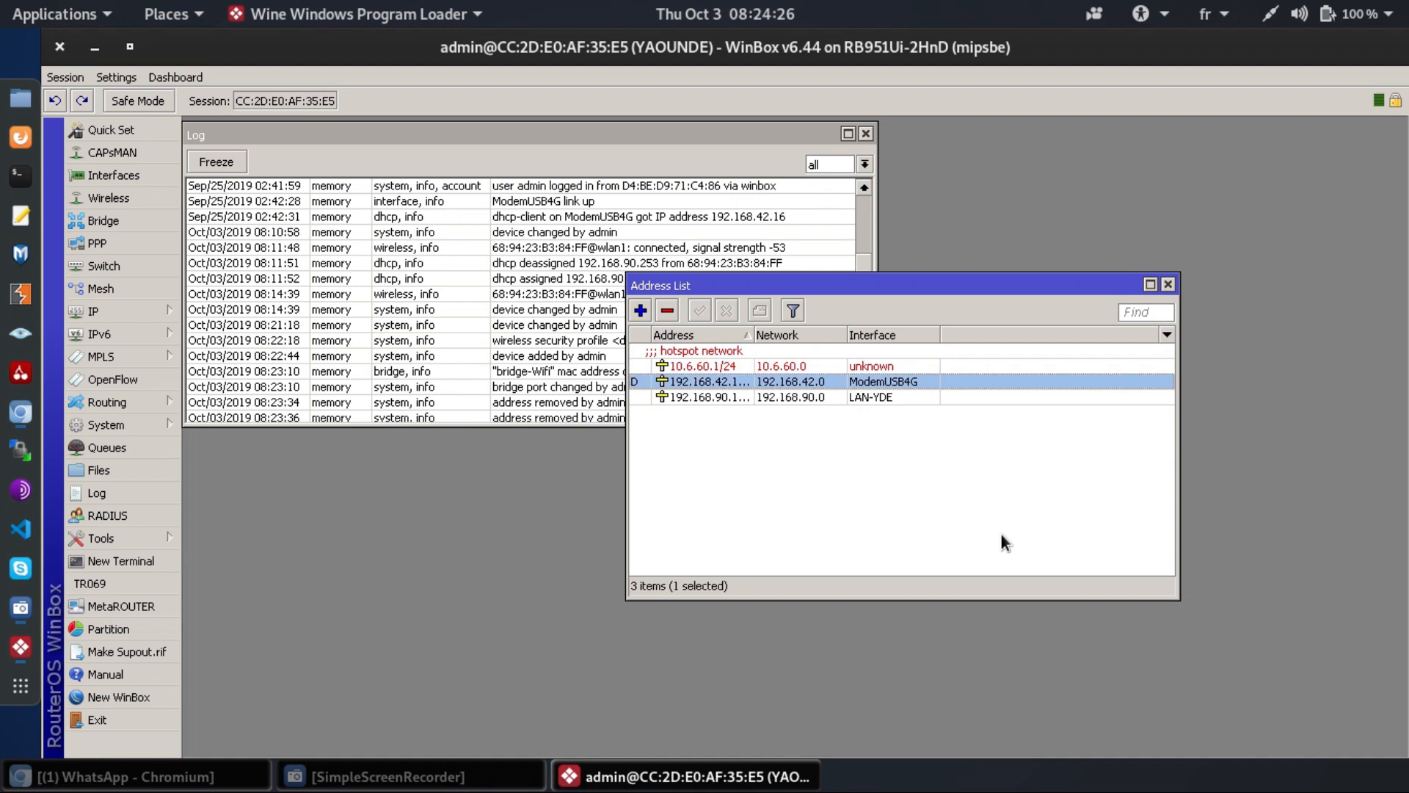
pyautogui.press('Up')
pyautogui.press('Delete')
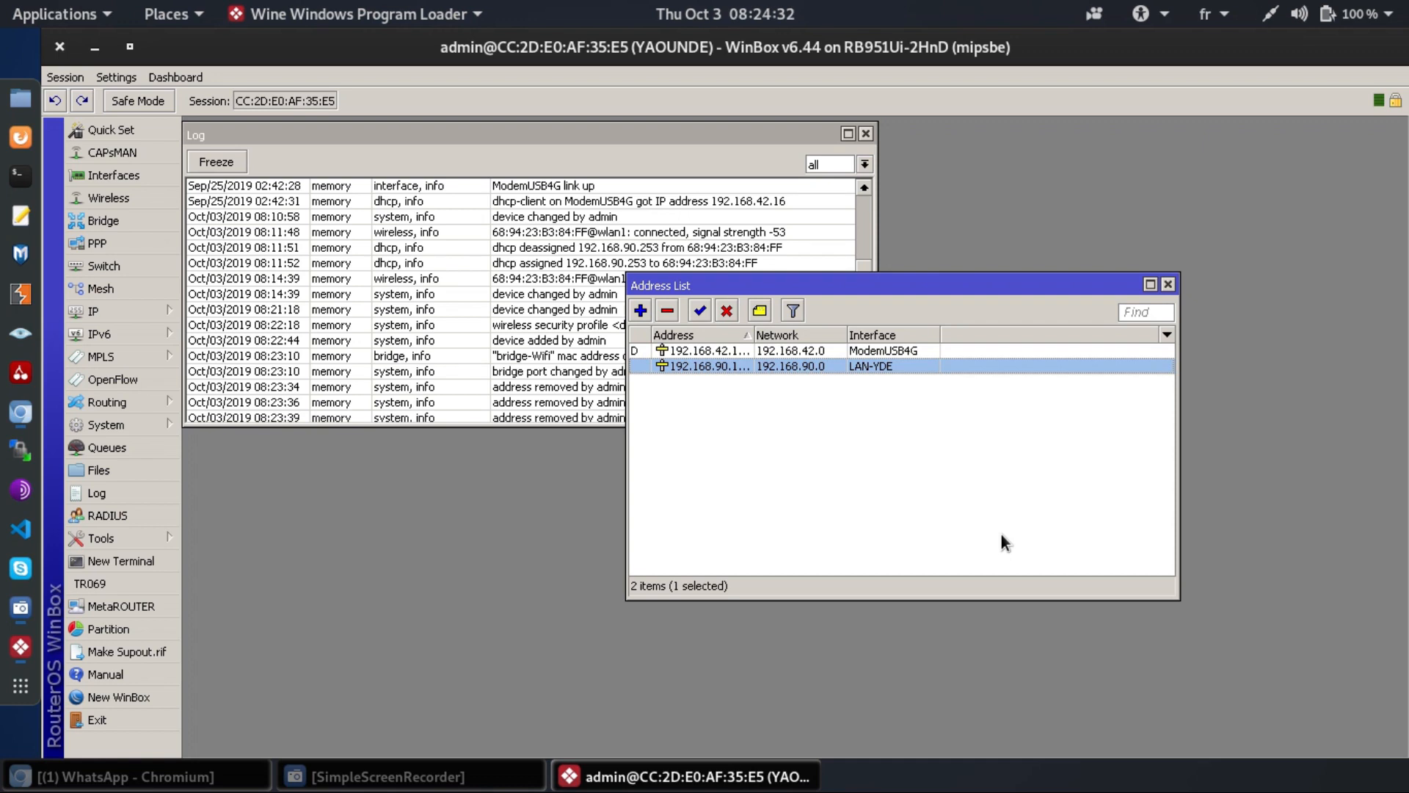
pyautogui.press('Up')
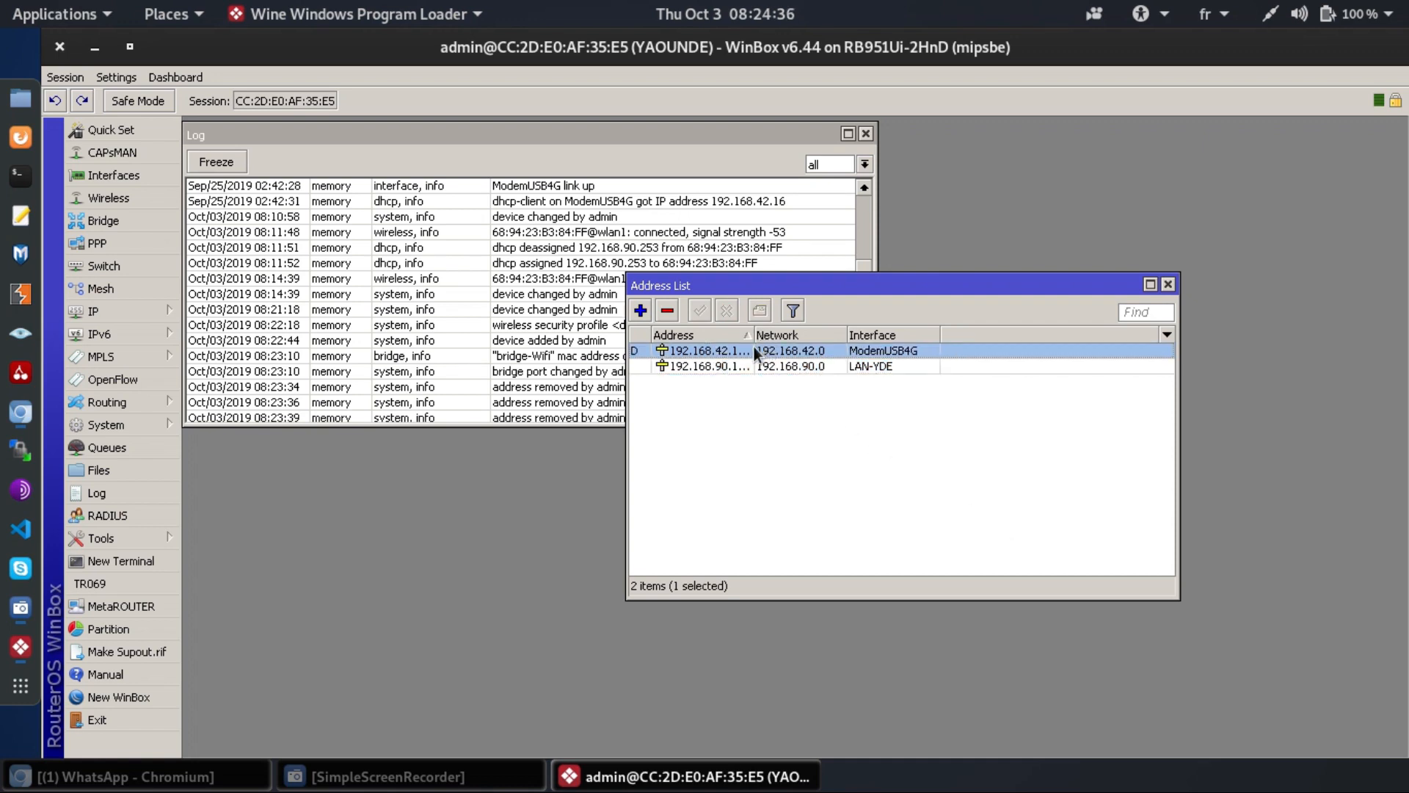
pyautogui.moveTo(757, 333); pyautogui.dragTo(809, 327)
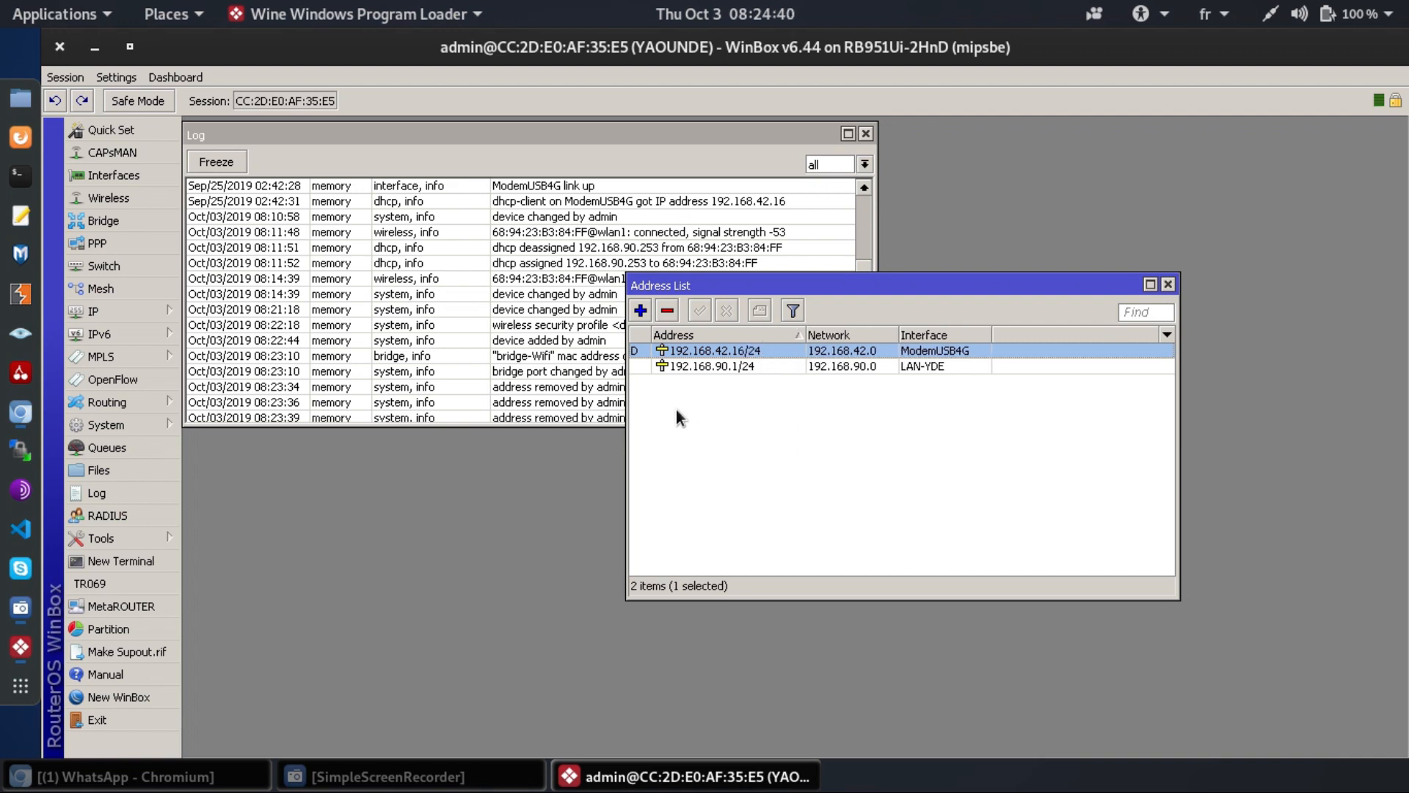
# - Create address 192.168.95.254/24 with interface bridge-Wifi in the Address List
pyautogui.click(640, 311)
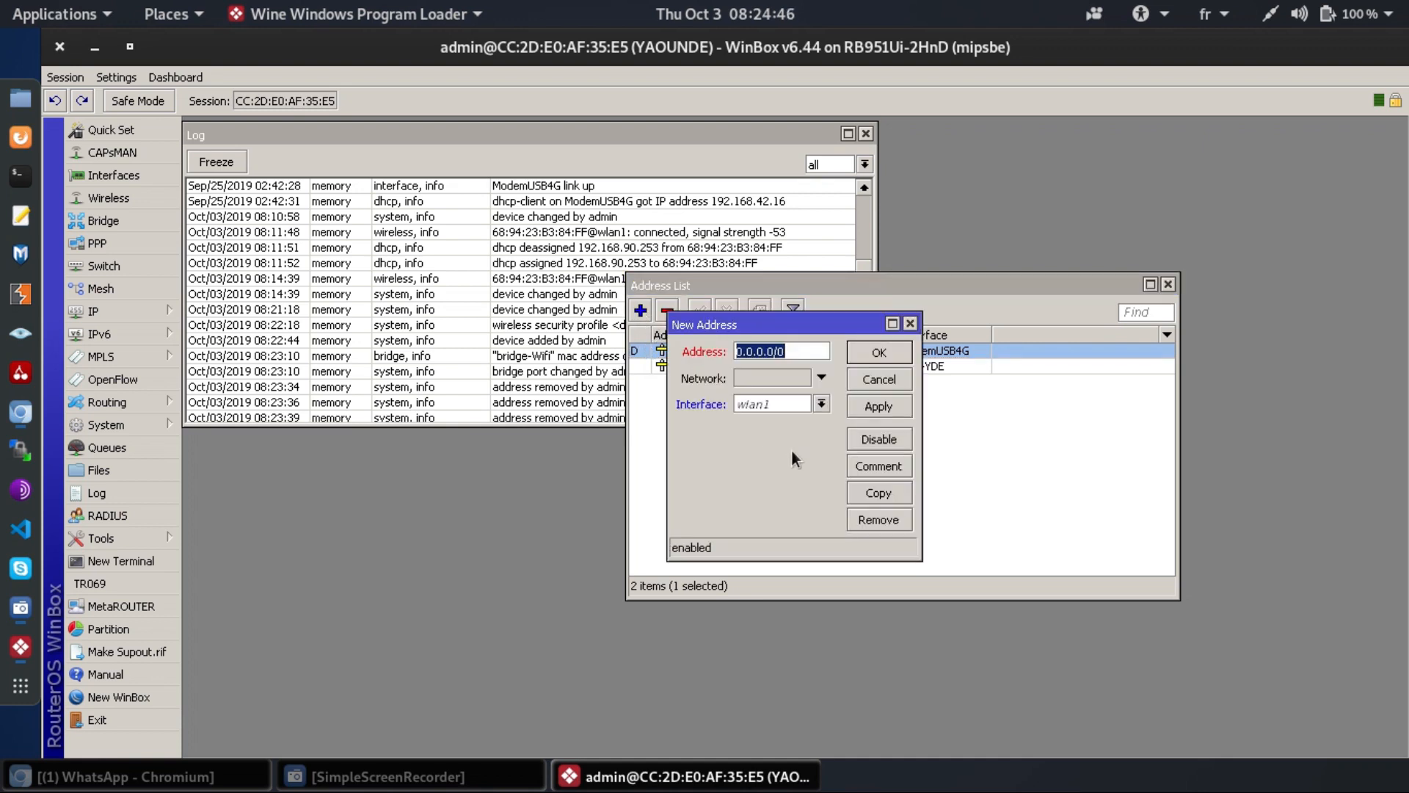
pyautogui.write('192')
pyautogui.write('.1')
pyautogui.write('68.')
pyautogui.write('9')
pyautogui.write('5.2')
pyautogui.write('54/3')
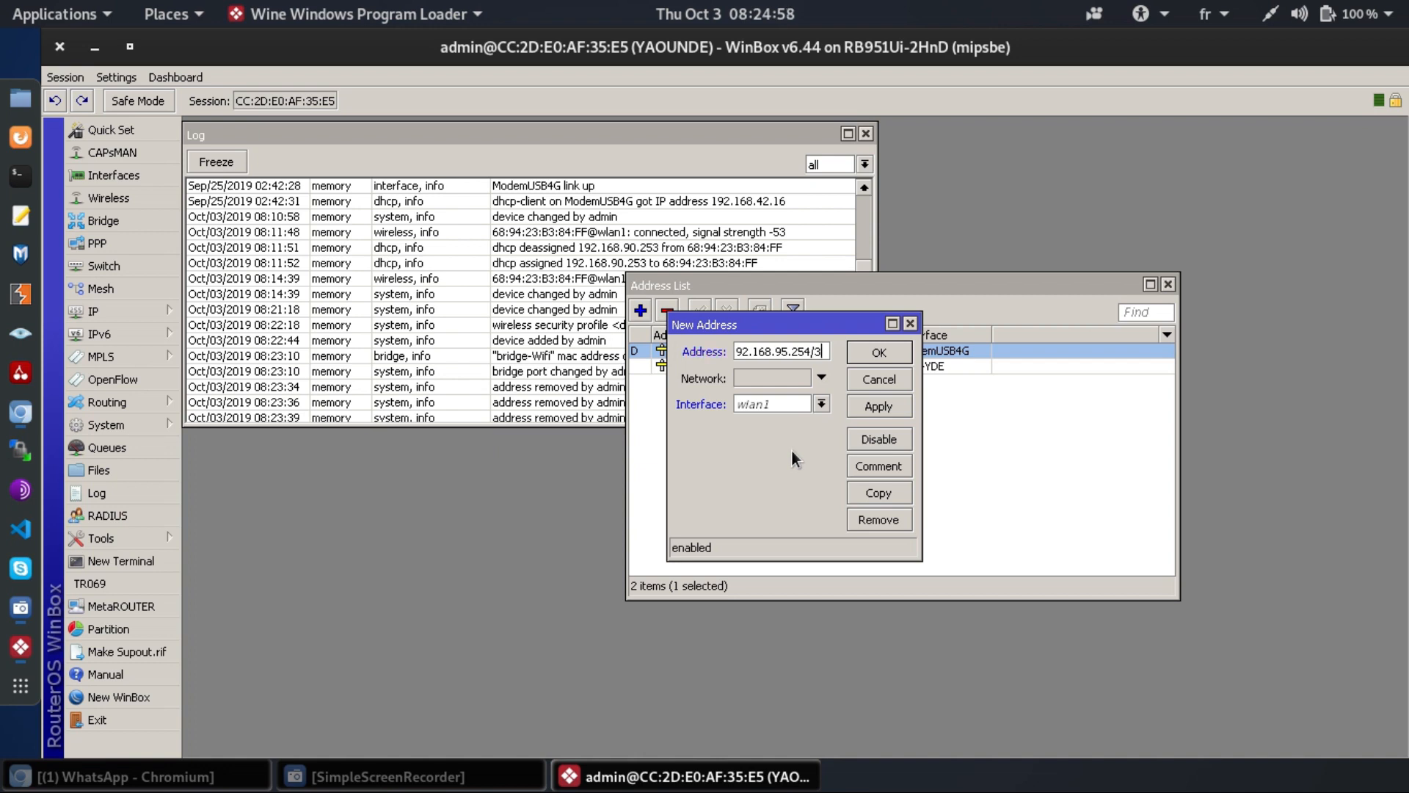
pyautogui.write('2')
pyautogui.press('BackSpace')
pyautogui.write('4')
pyautogui.click(764, 405)
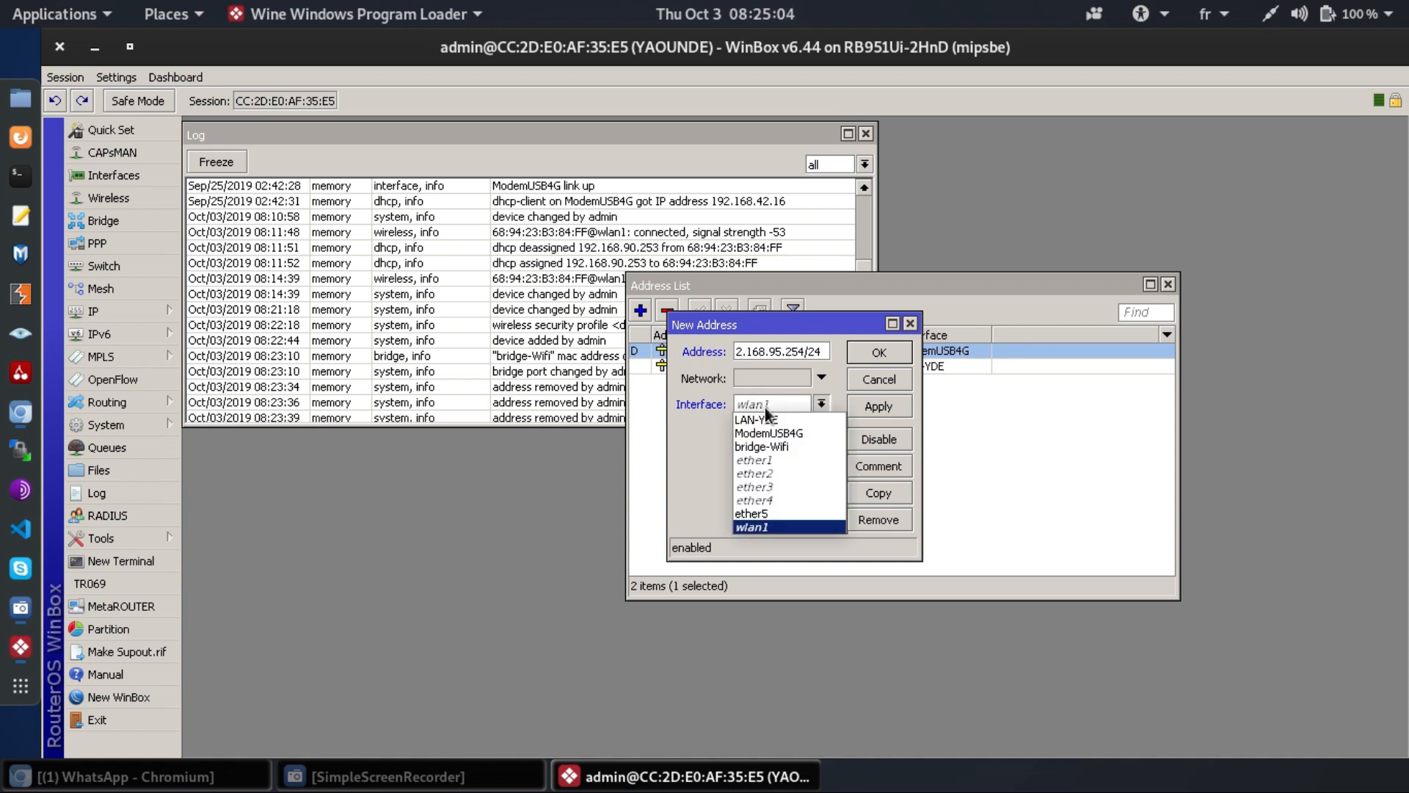
pyautogui.click(781, 447)
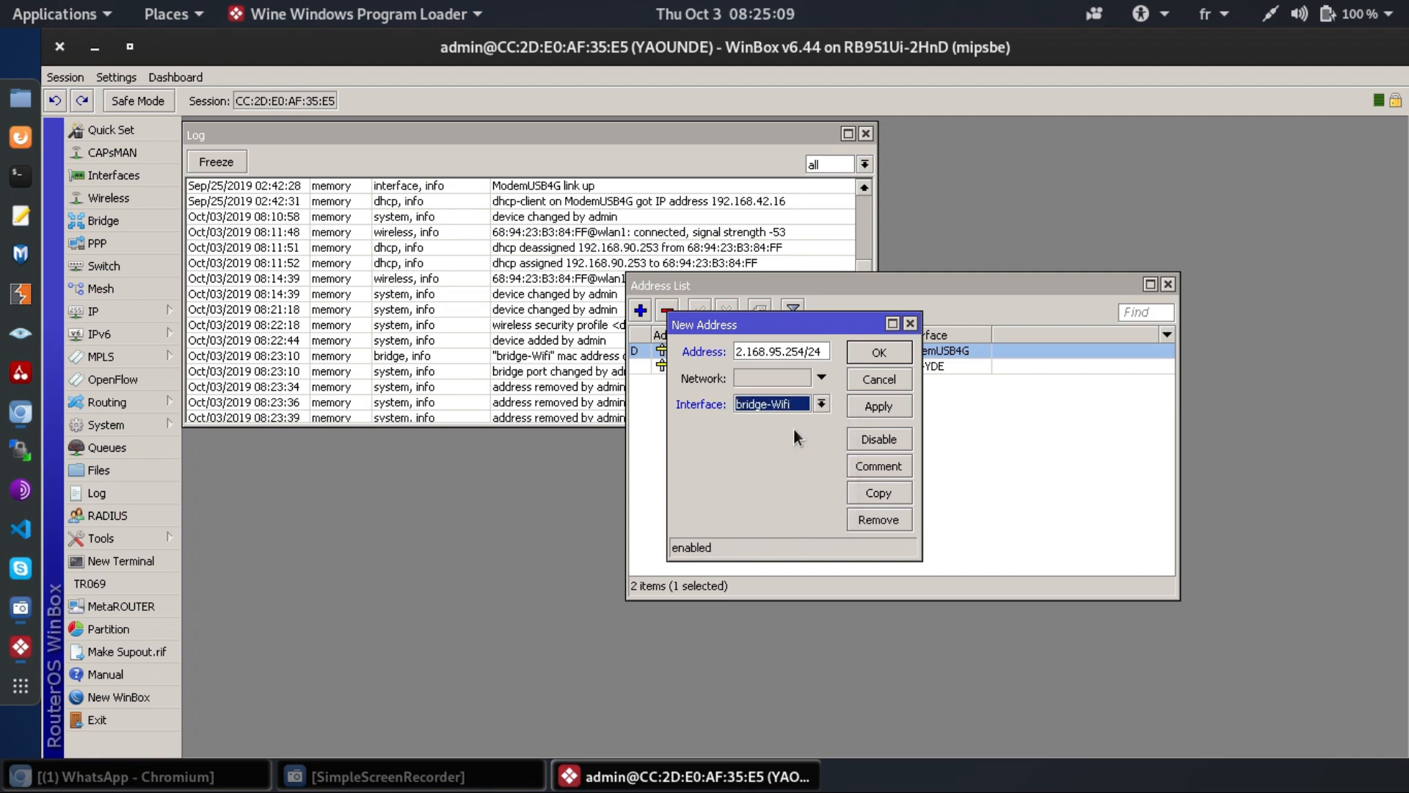
pyautogui.click(878, 406)
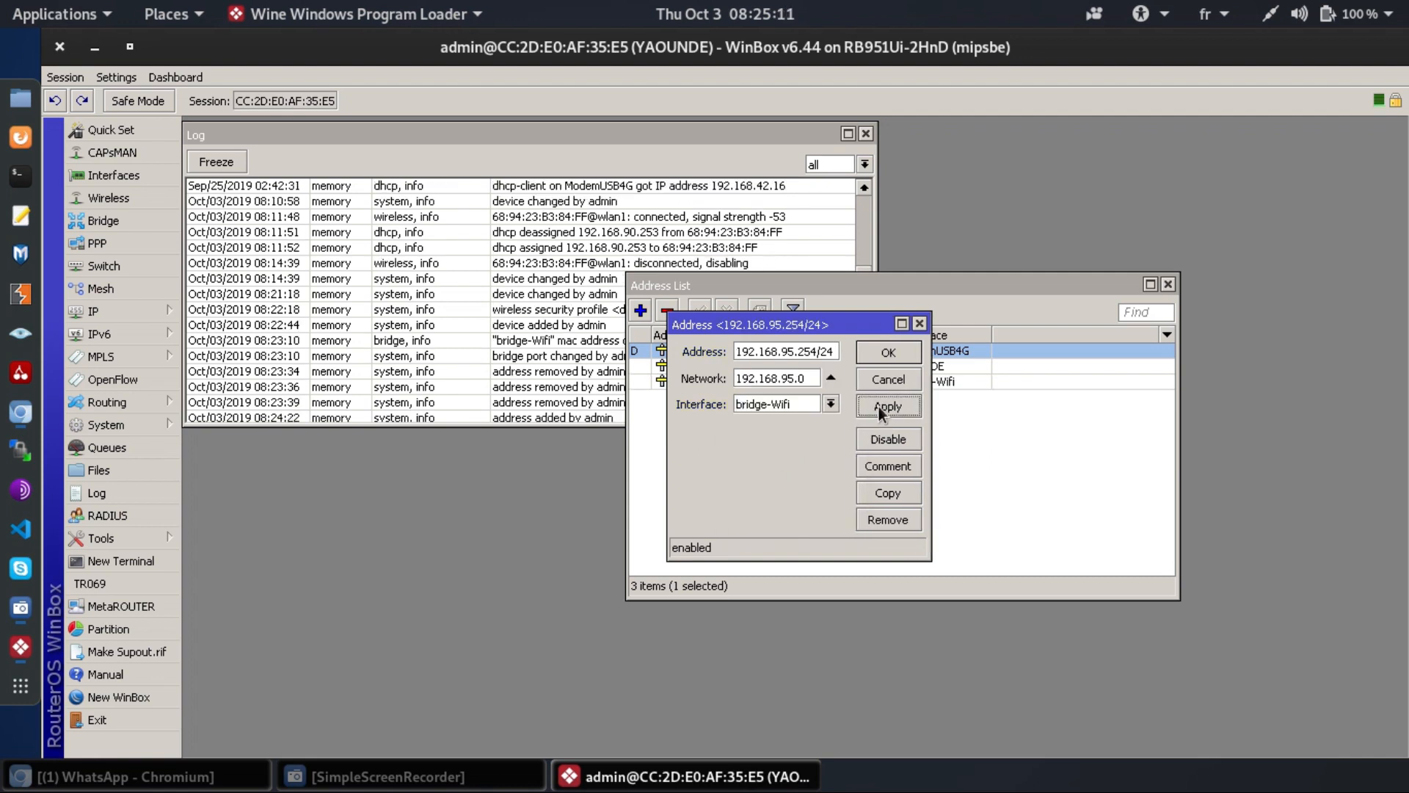
pyautogui.click(888, 353)
pyautogui.click(834, 484)
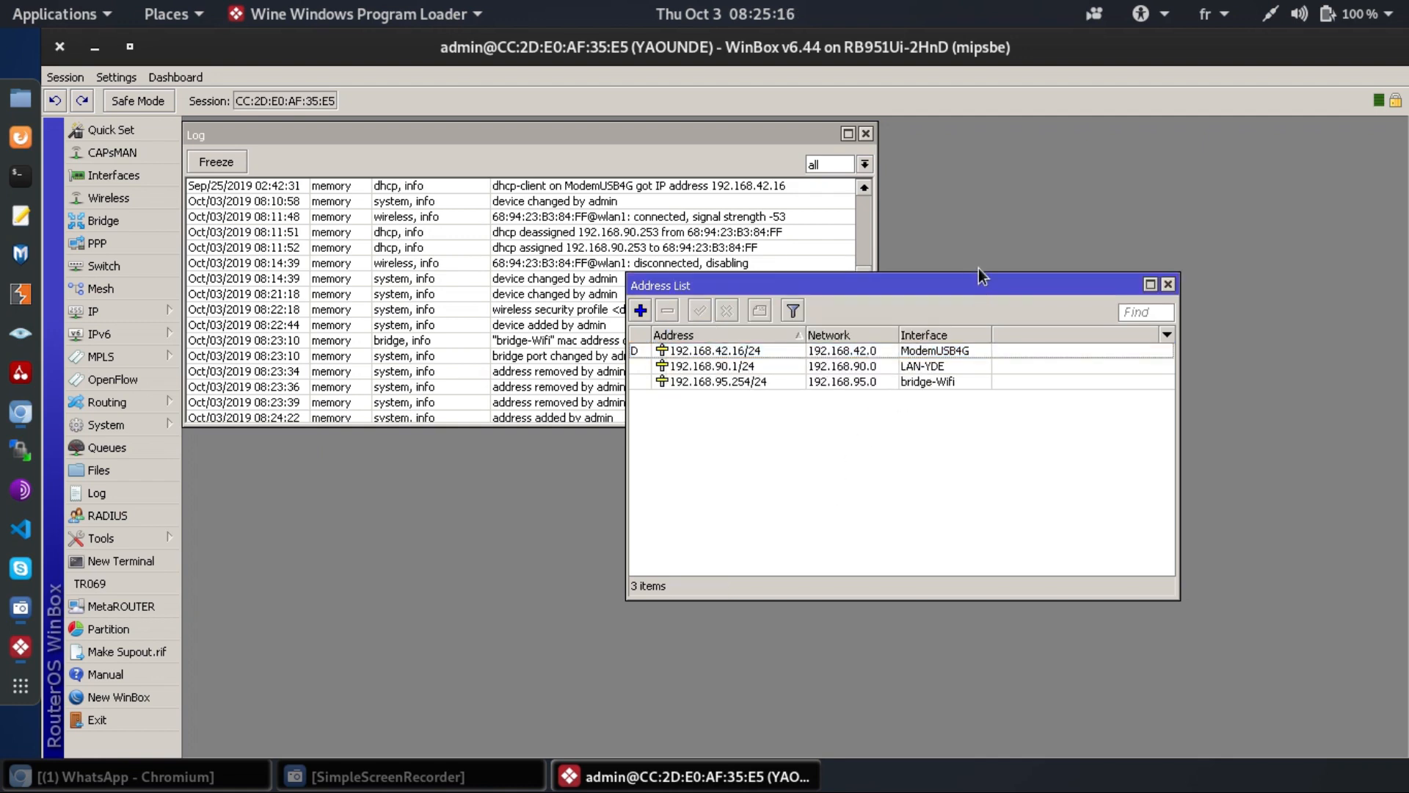
# - Move and shrink the Address List window, then bring up the IP Pool list
pyautogui.moveTo(978, 286); pyautogui.dragTo(1238, 98)
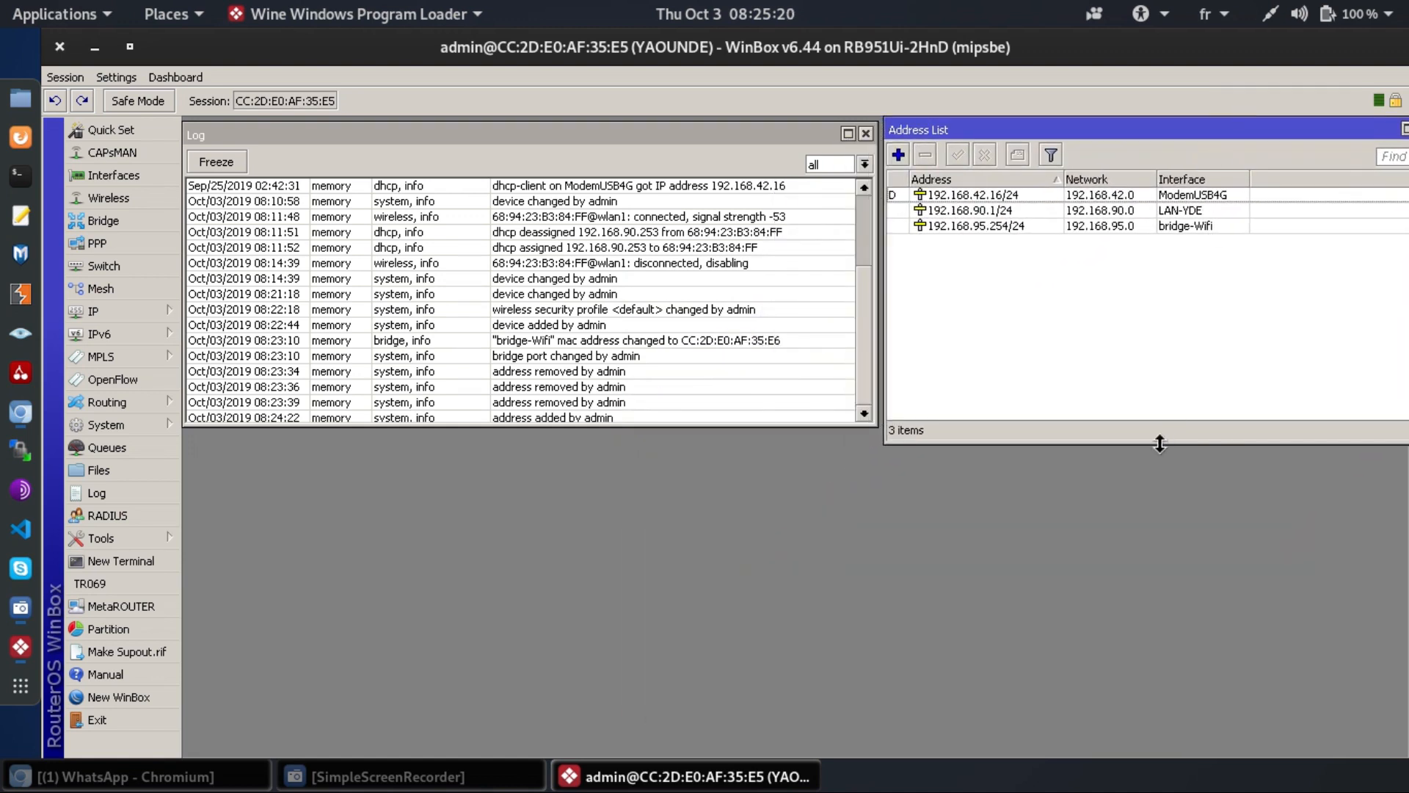
pyautogui.moveTo(1158, 439); pyautogui.dragTo(1169, 296)
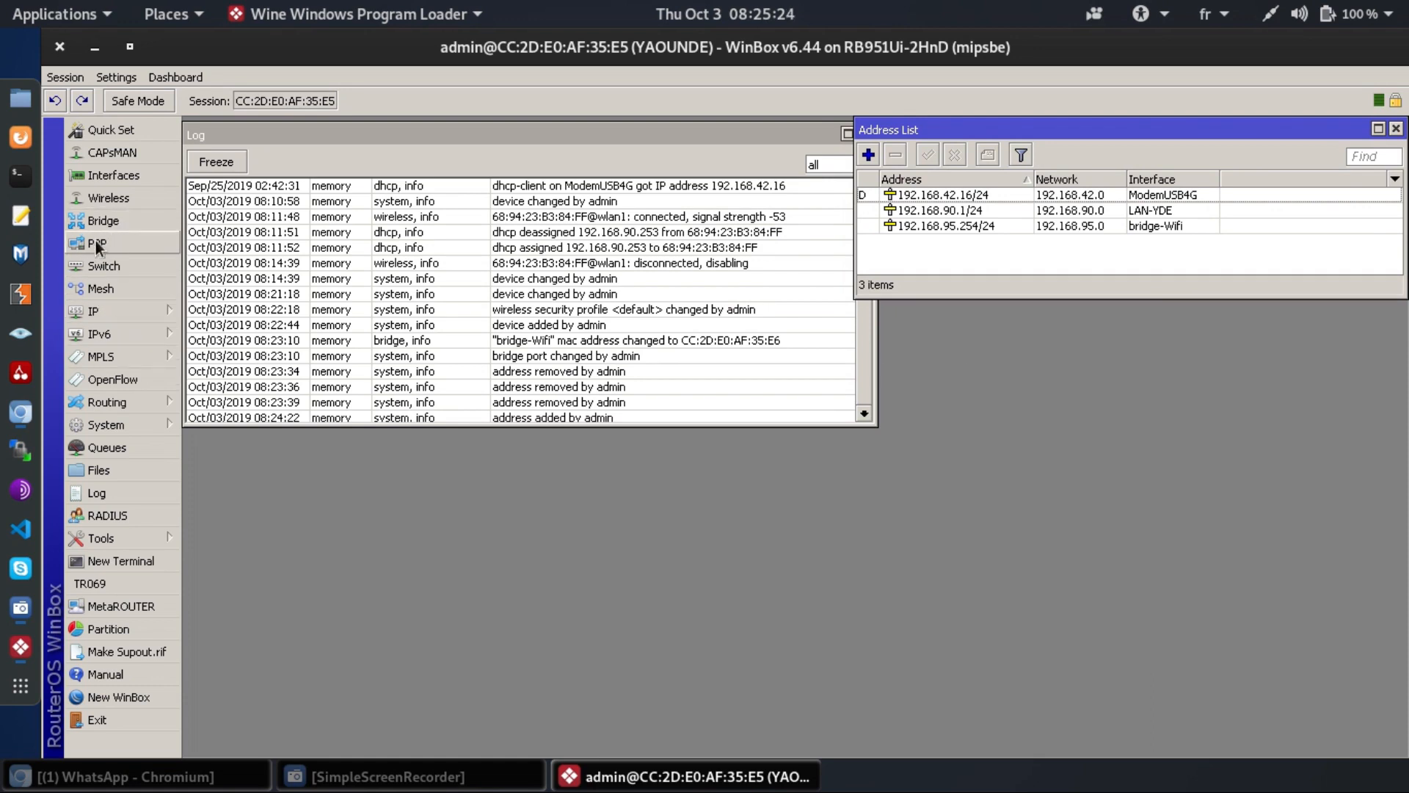
pyautogui.click(104, 314)
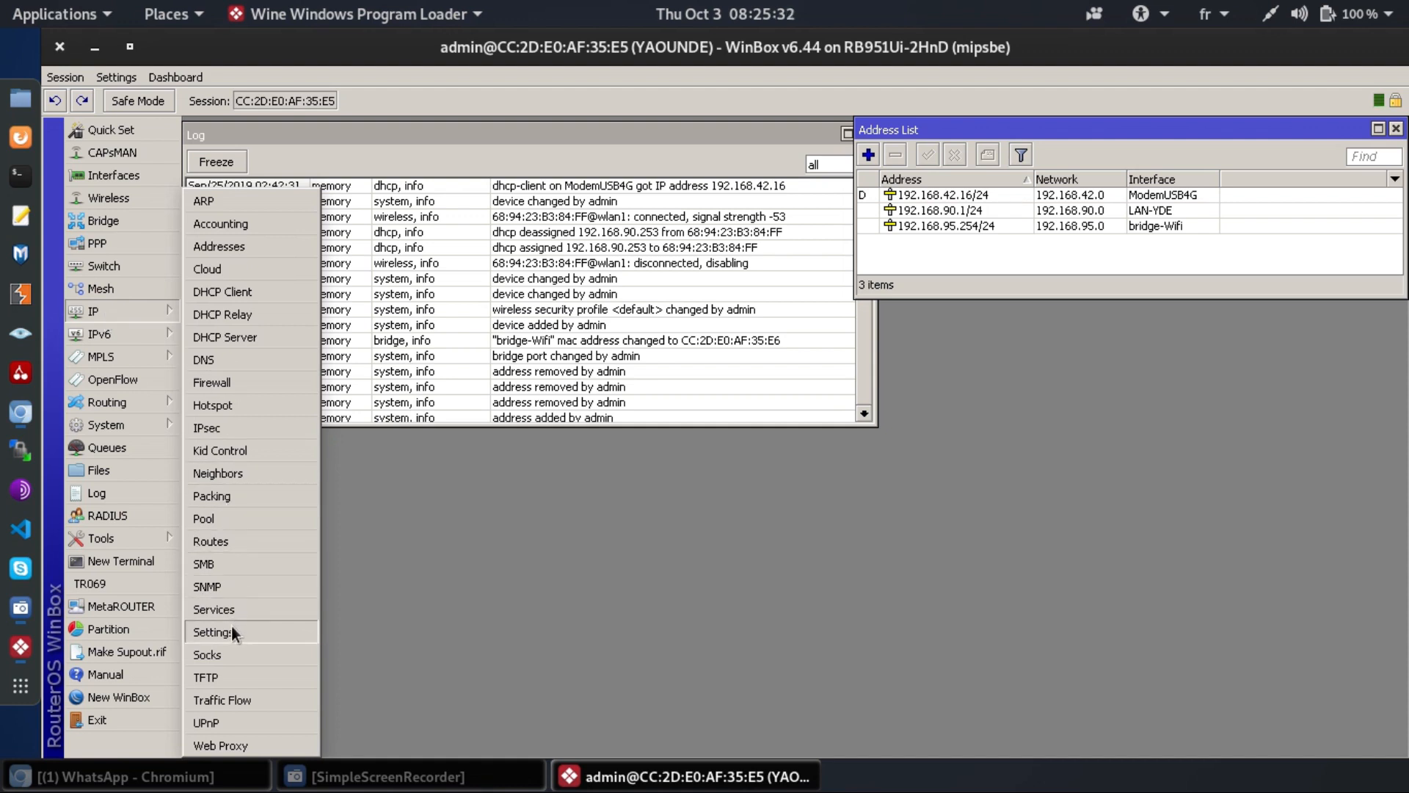
pyautogui.click(222, 522)
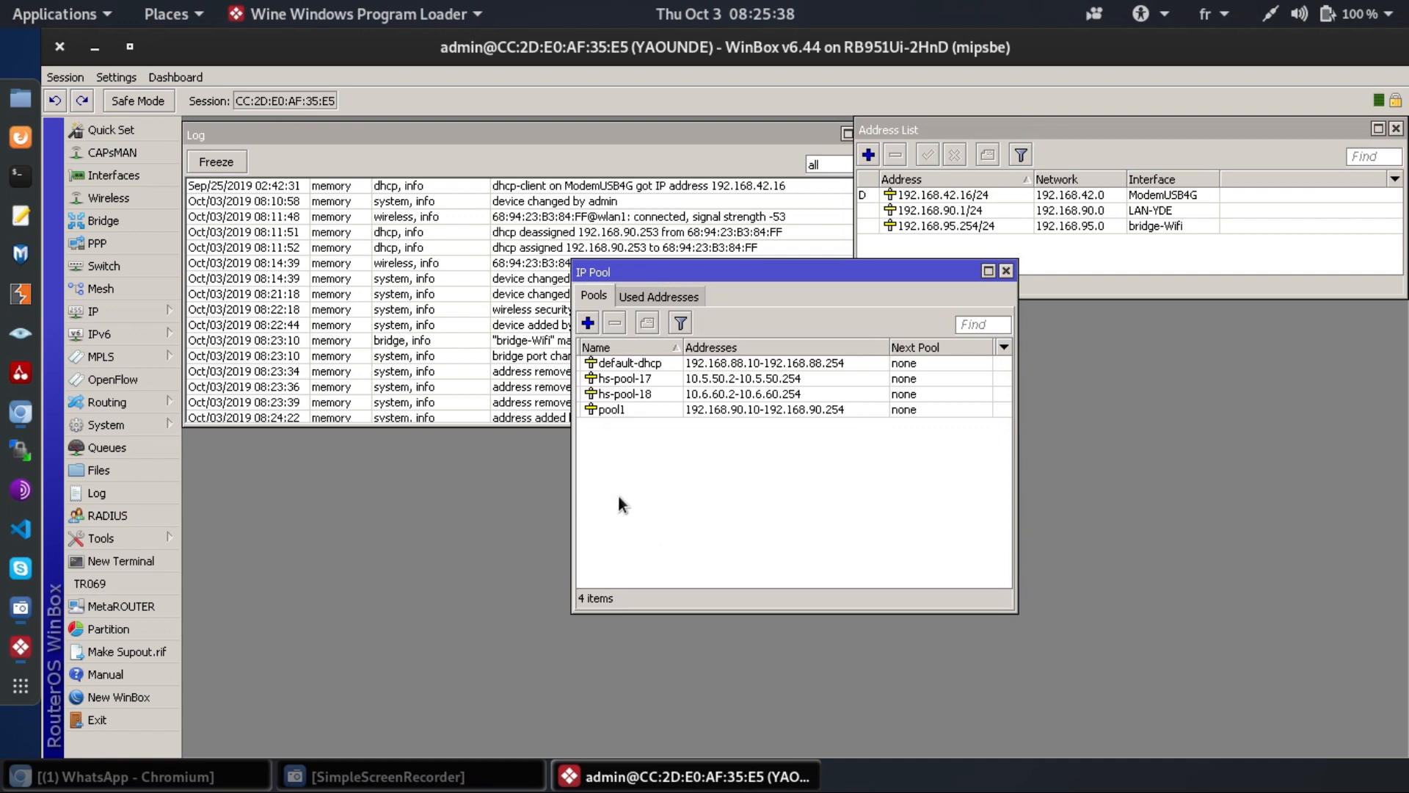
# - Add pool pool-wifi with address range 192.168.95.1-192.168.95.253
pyautogui.click(591, 324)
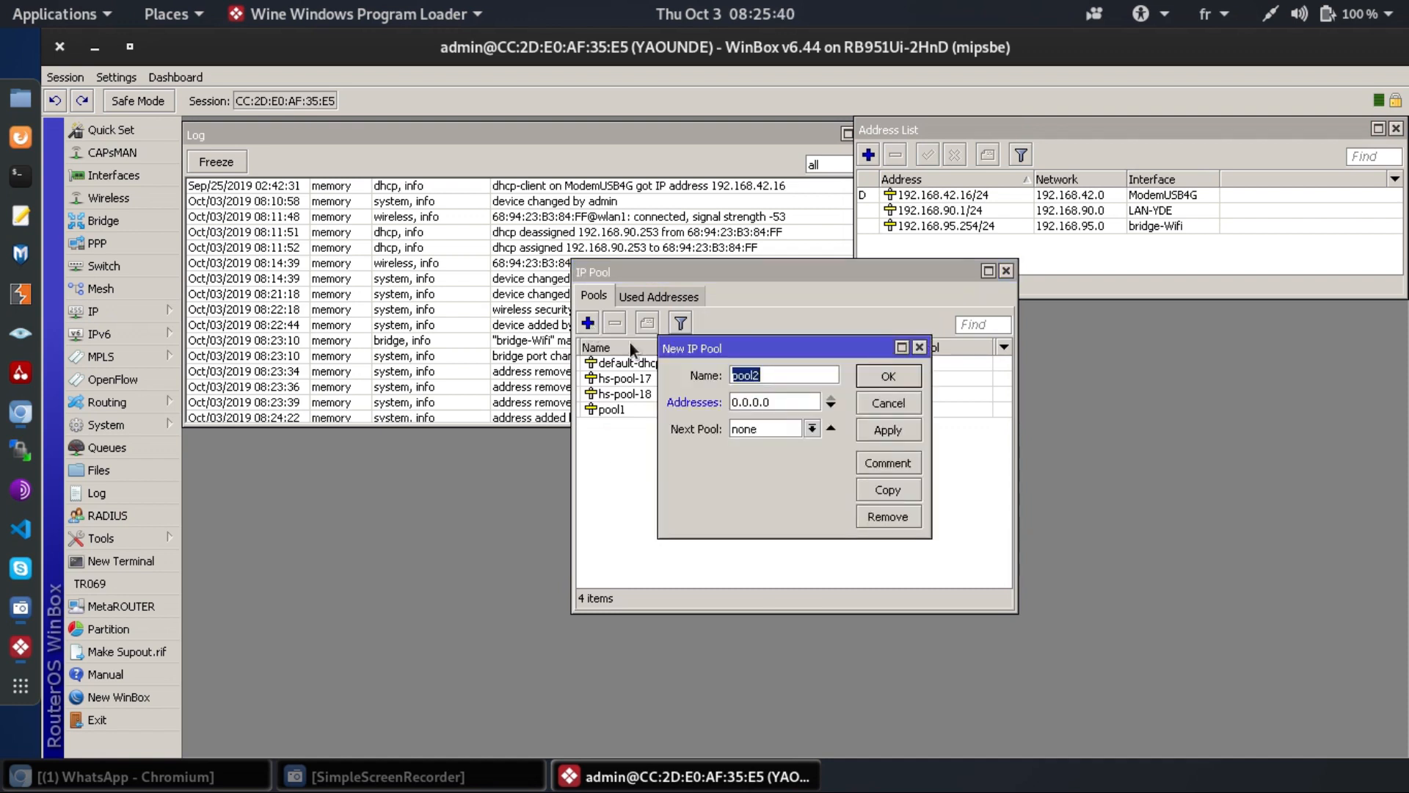
pyautogui.write('pool-wifi')
pyautogui.press('Tab')
pyautogui.write('192.168.95.1-')
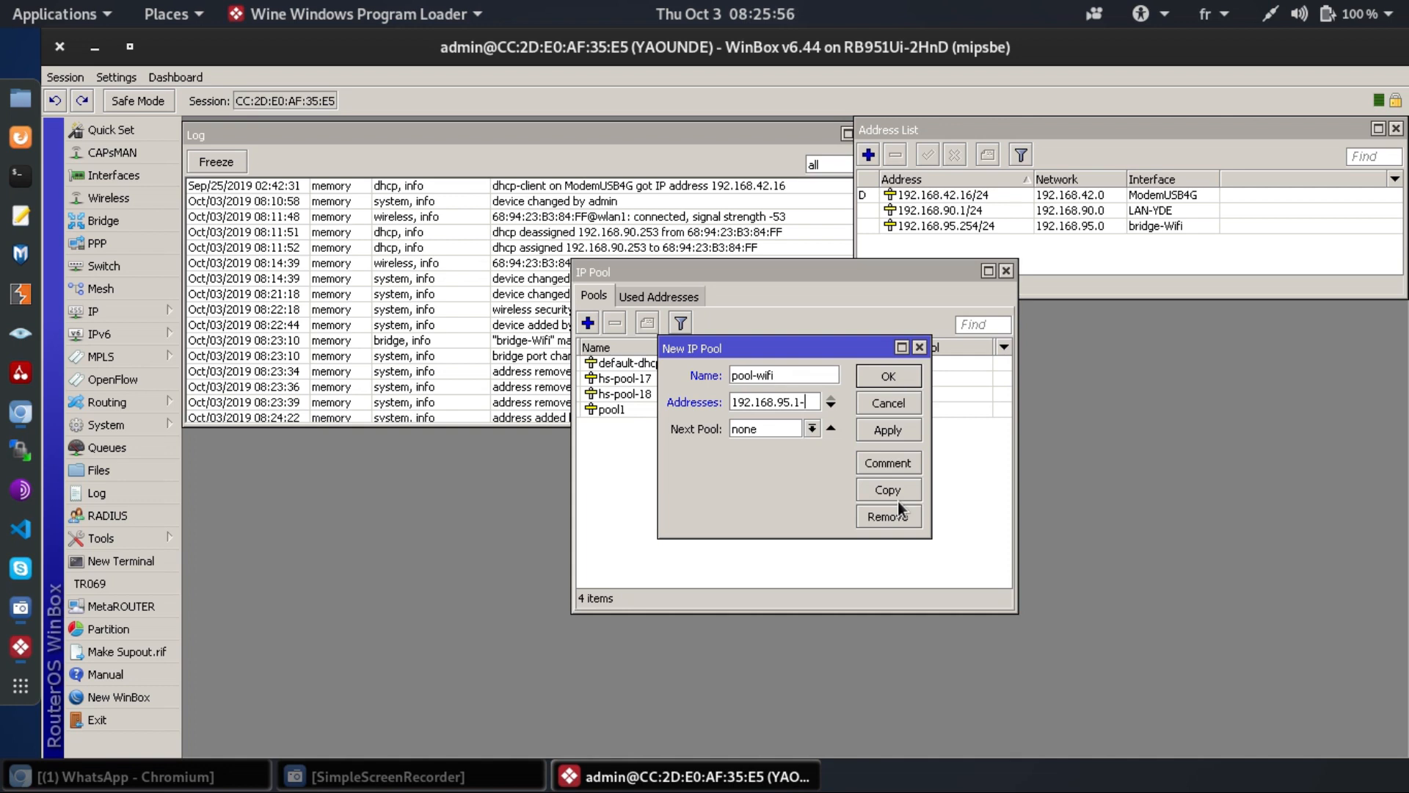
pyautogui.write('192.1')
pyautogui.write('68.')
pyautogui.write('95')
pyautogui.write('2')
pyautogui.write('43')
pyautogui.press('BackSpace')
pyautogui.press('BackSpace')
pyautogui.write('53')
pyautogui.click(892, 433)
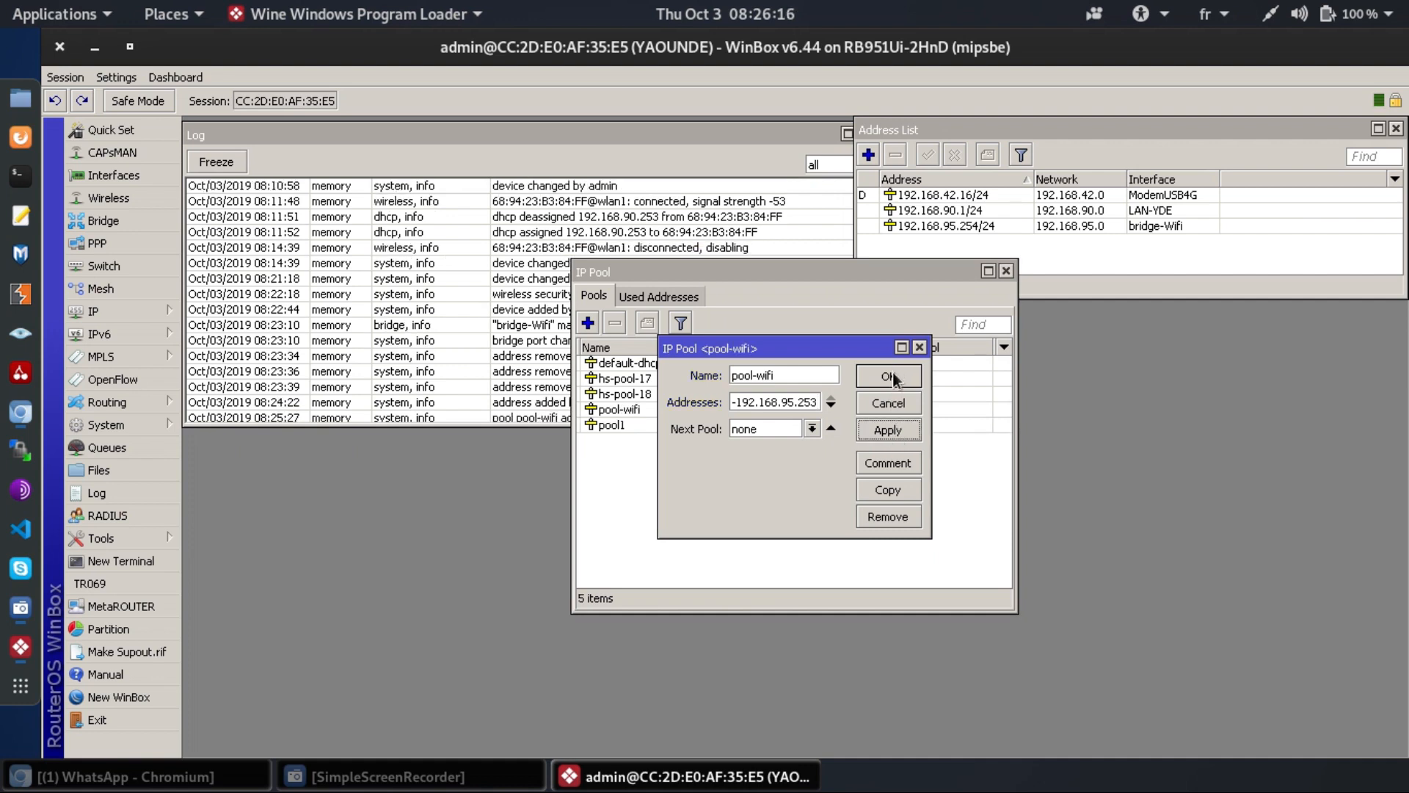
pyautogui.click(889, 377)
pyautogui.moveTo(900, 279); pyautogui.dragTo(1289, 333)
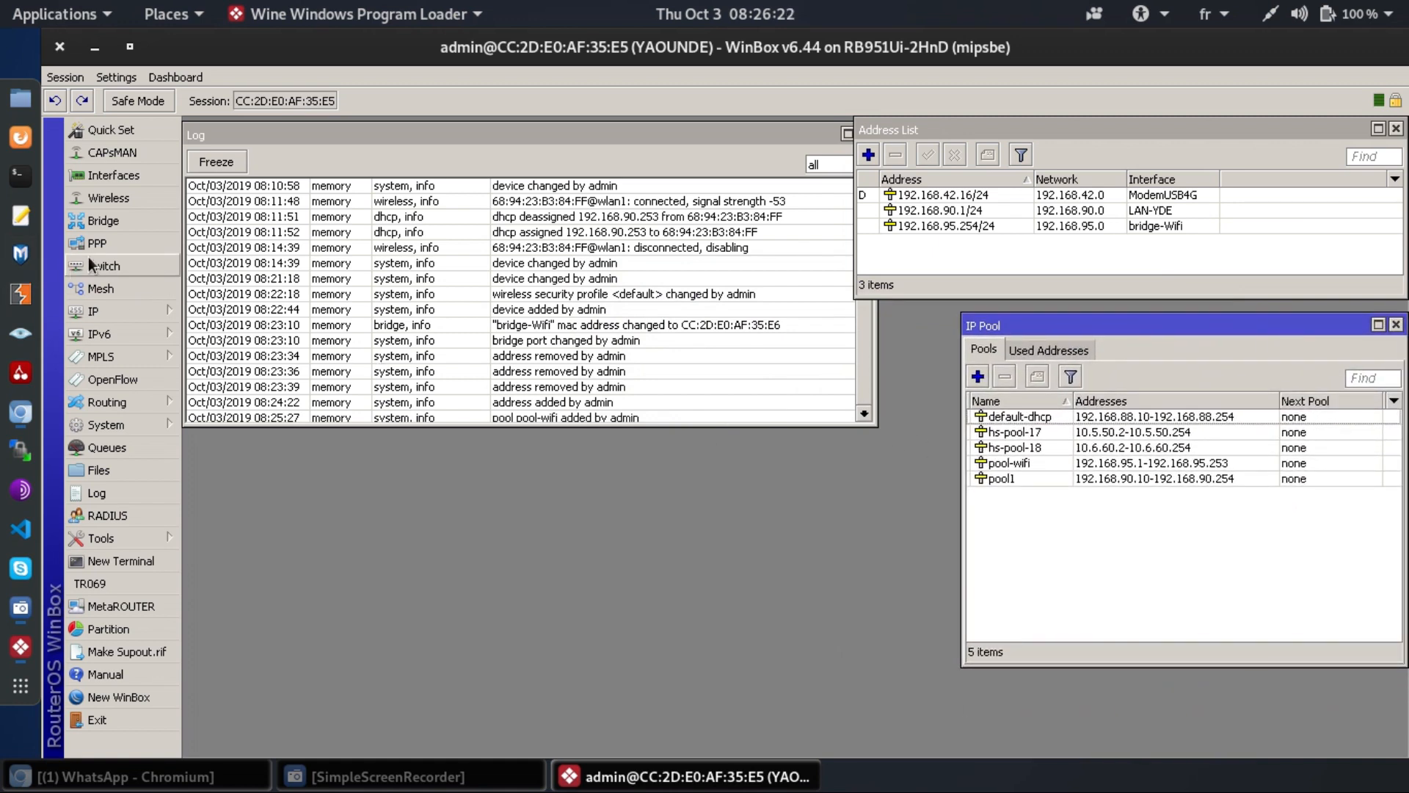
# - Remove the dhcp2 and dhcp1 servers from the IP > DHCP Server list
pyautogui.click(101, 313)
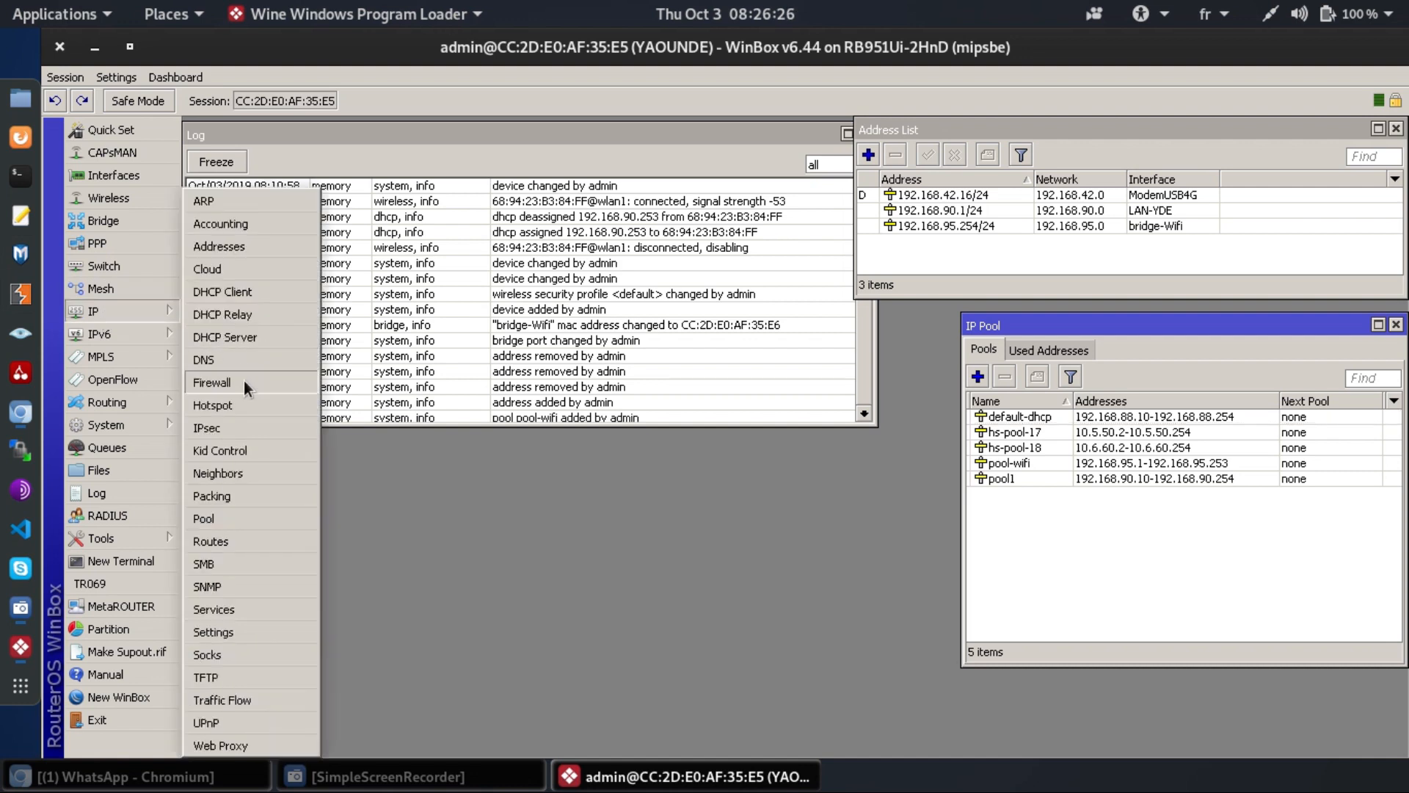
pyautogui.click(257, 339)
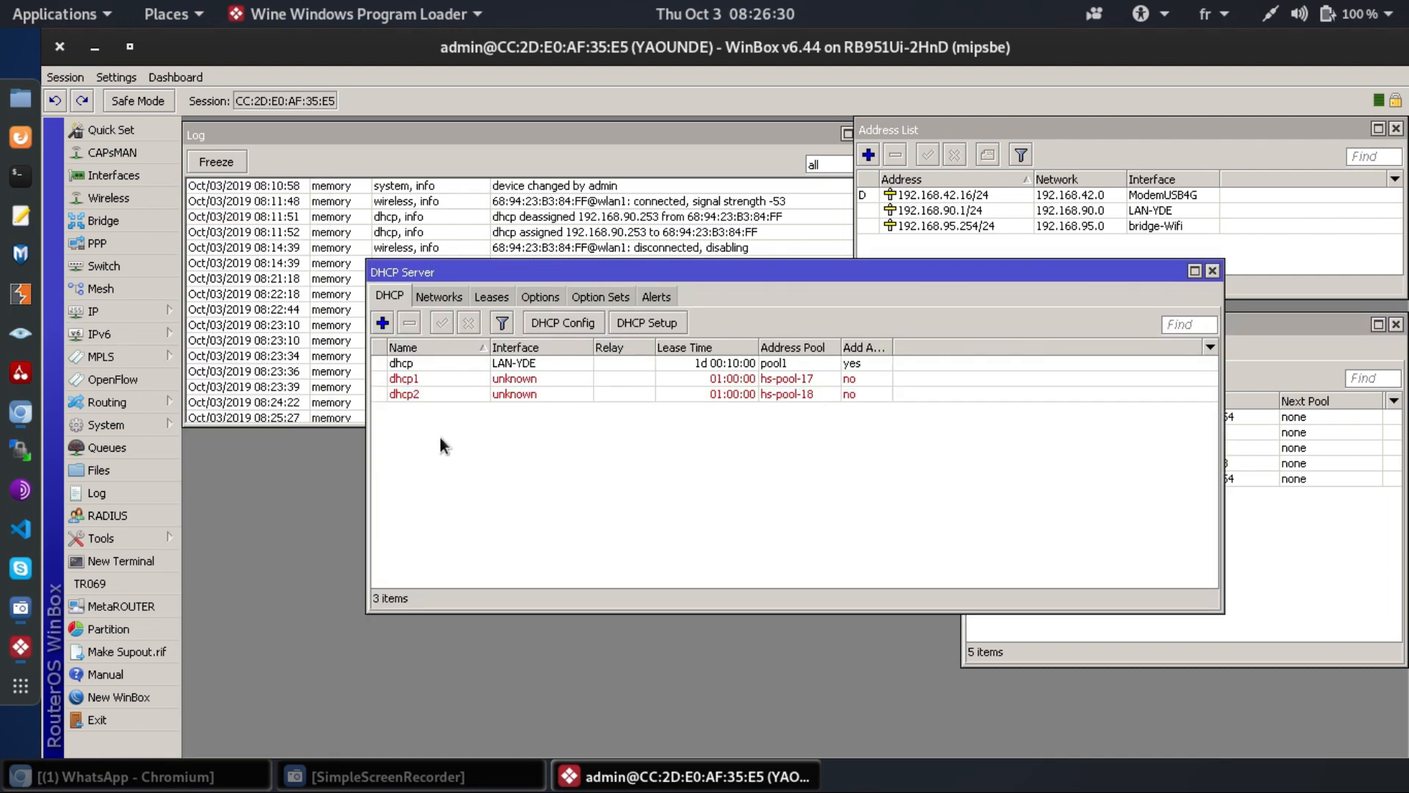
pyautogui.click(462, 459)
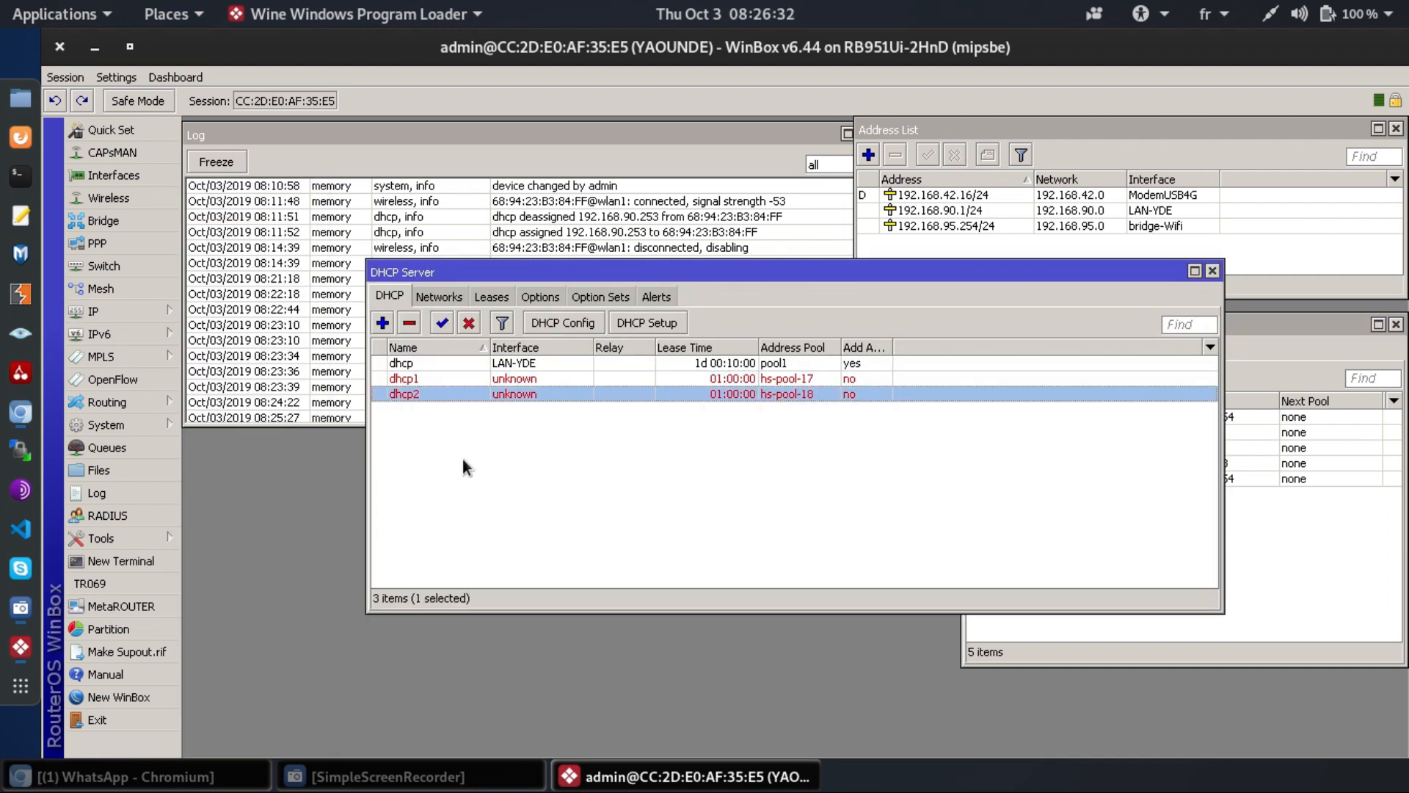
pyautogui.press('Delete')
pyautogui.click(463, 460)
pyautogui.press('Delete')
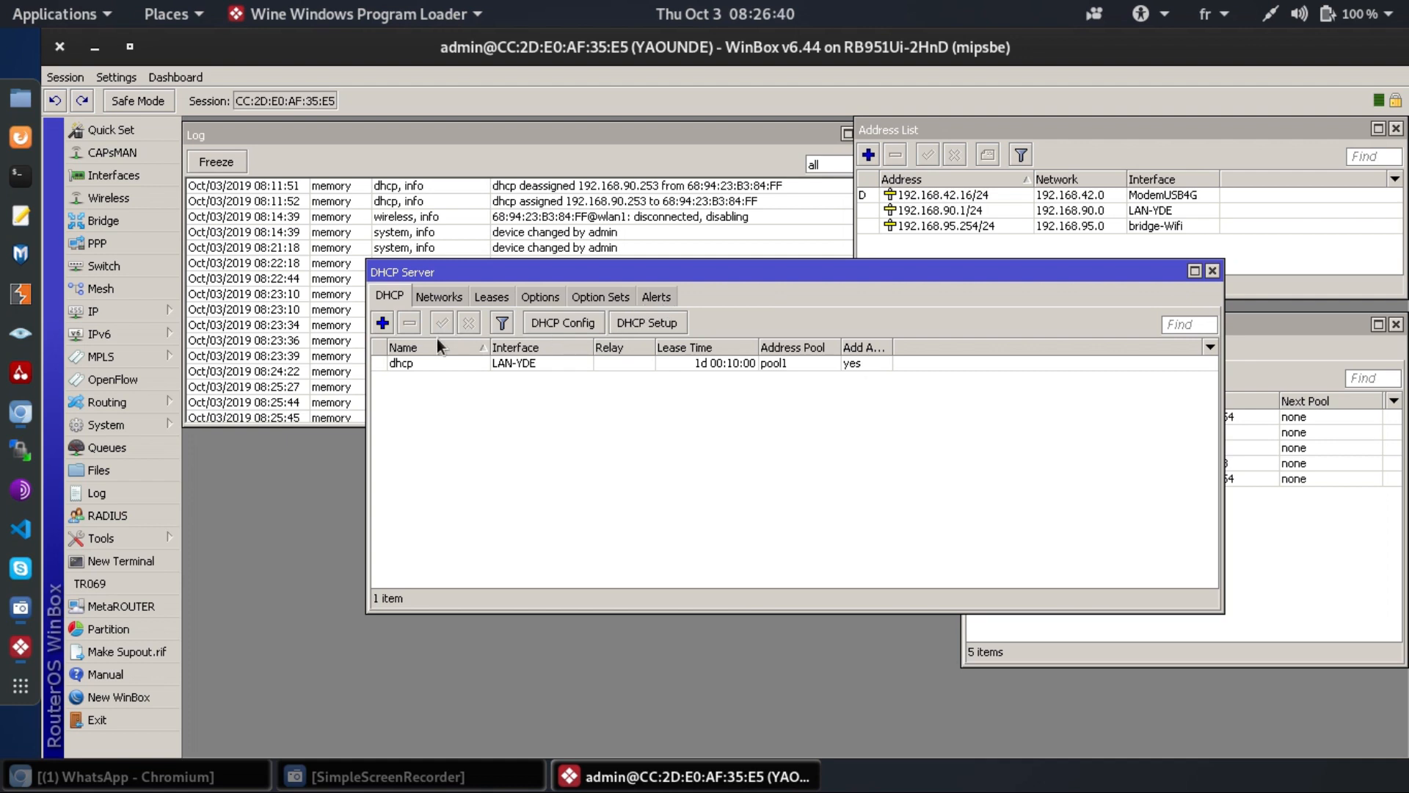
# - Add a new DHCP server named dhcp-wifi on the bridge-Wifi interface
pyautogui.click(382, 323)
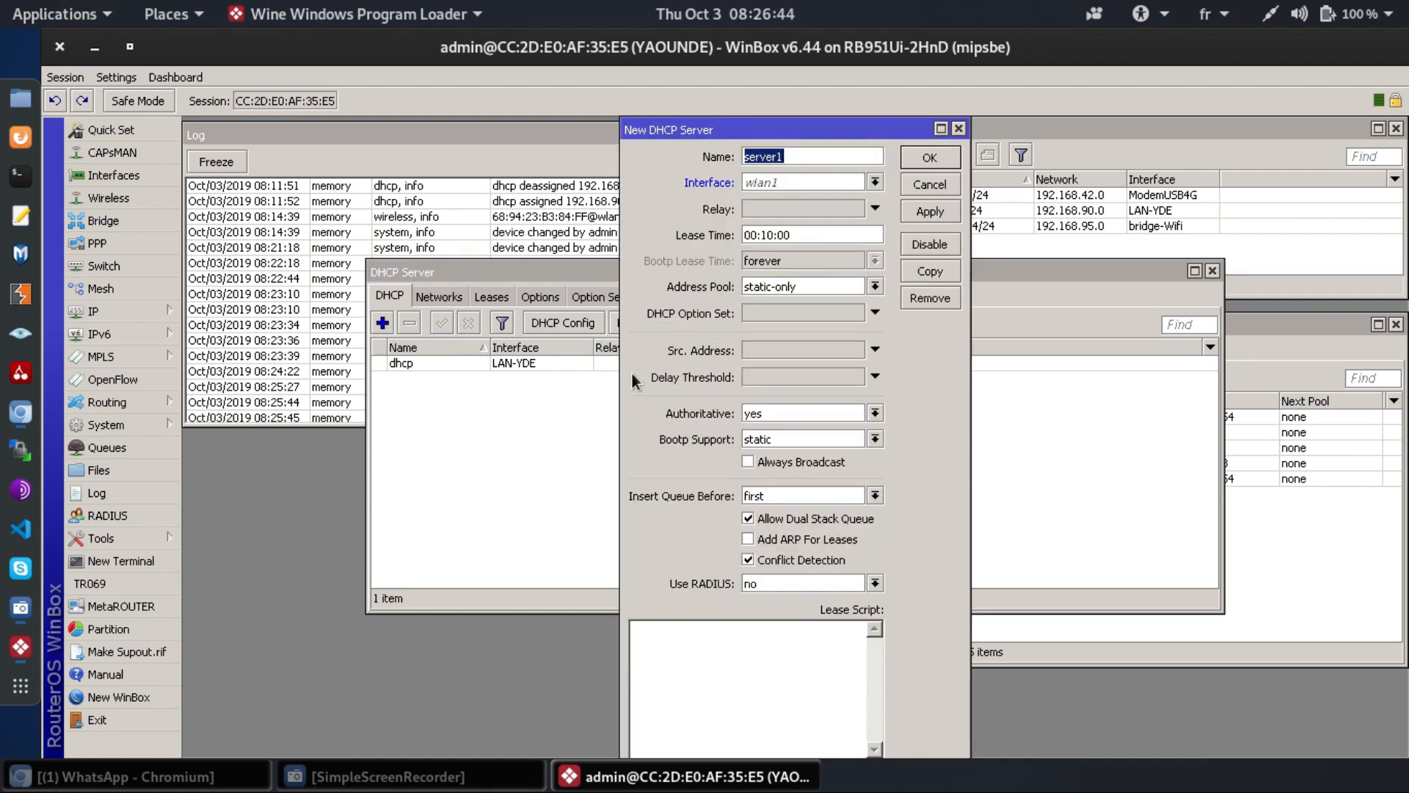
pyautogui.press('BackSpace')
pyautogui.press('BackSpace')
pyautogui.press('BackSpace')
pyautogui.press('BackSpace')
pyautogui.press('BackSpace')
pyautogui.press('BackSpace')
pyautogui.press('BackSpace')
pyautogui.write('dhcp-wifi')
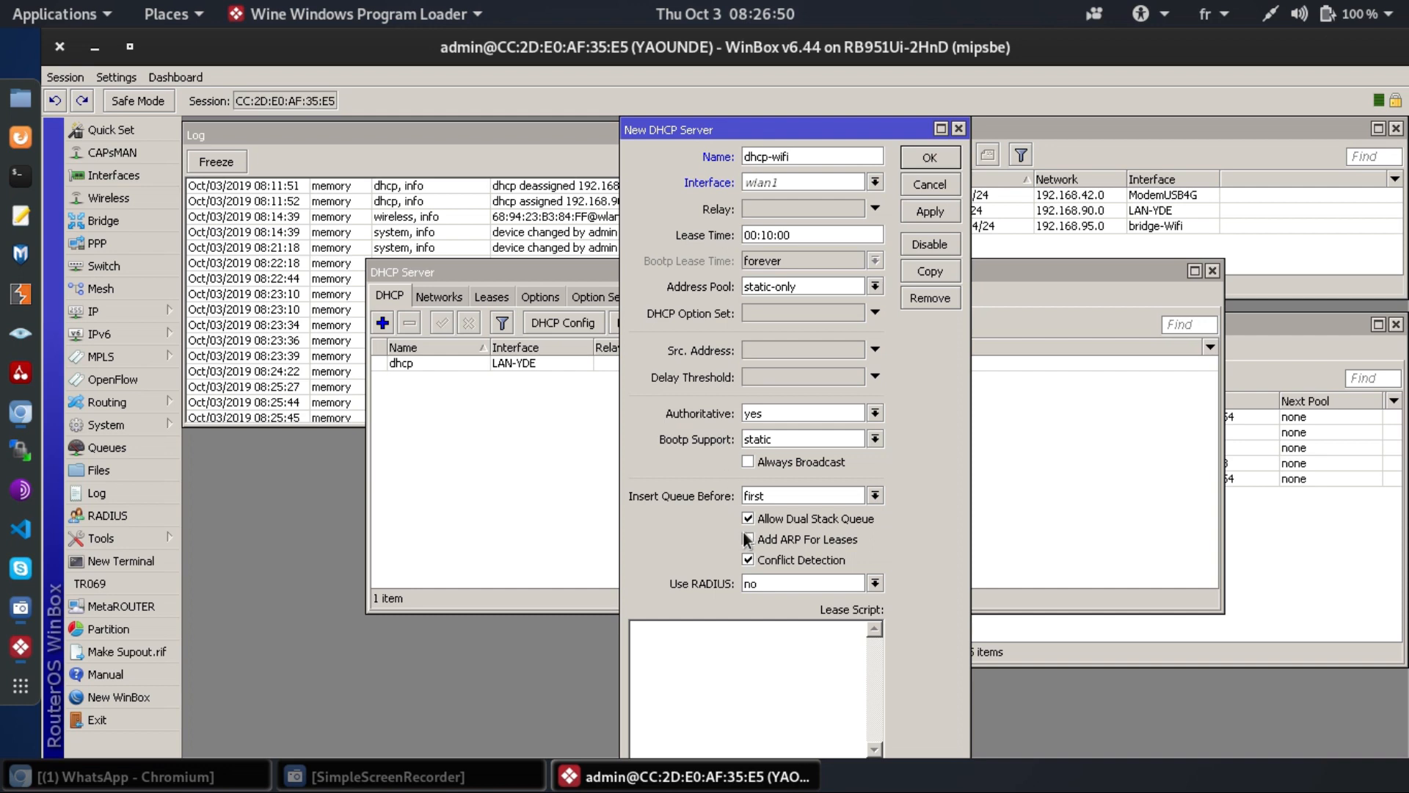
pyautogui.press('Tab')
pyautogui.hotkey('alt', 'Down')
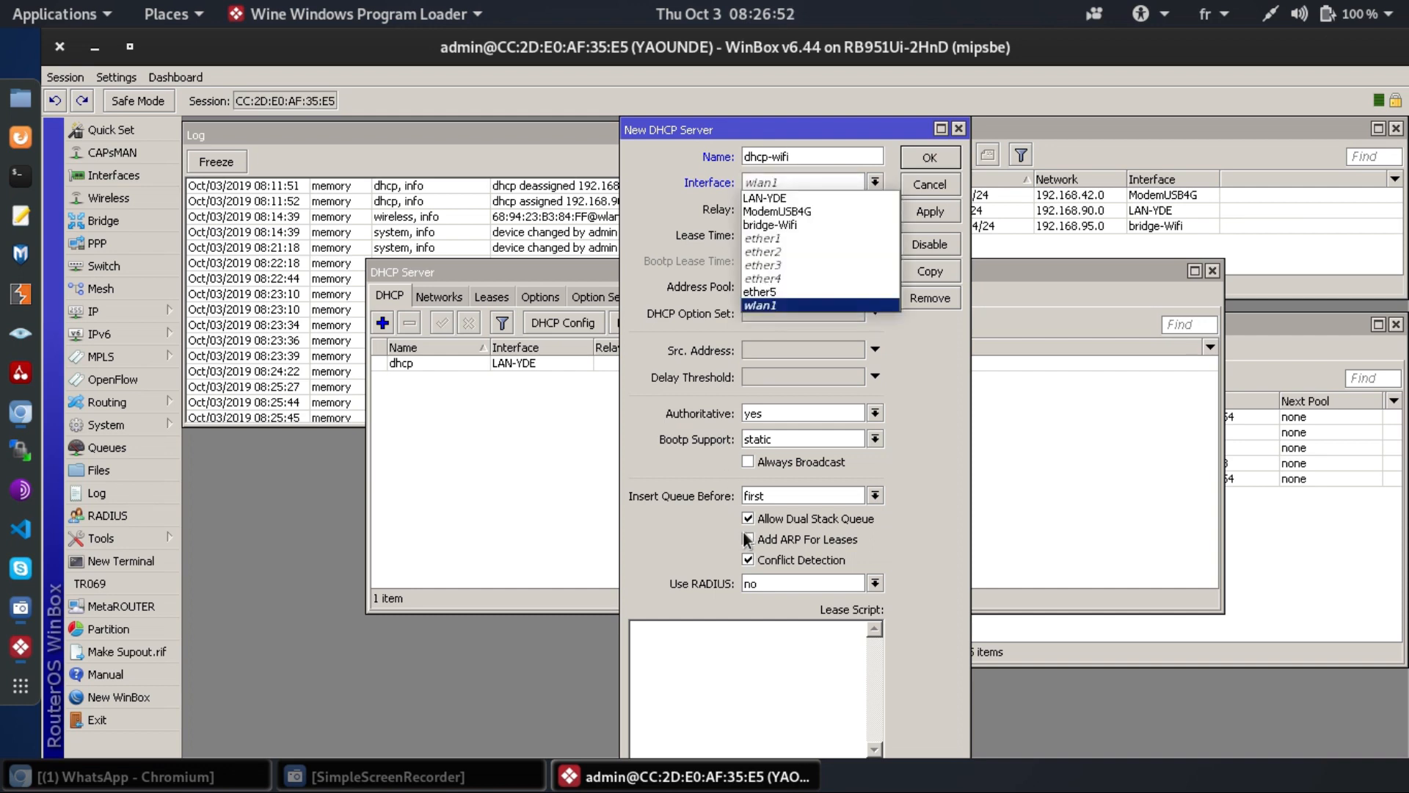
pyautogui.press('Up')
pyautogui.press('Up')
pyautogui.press('Up')
pyautogui.press('Up')
pyautogui.press('Up')
pyautogui.press('Up')
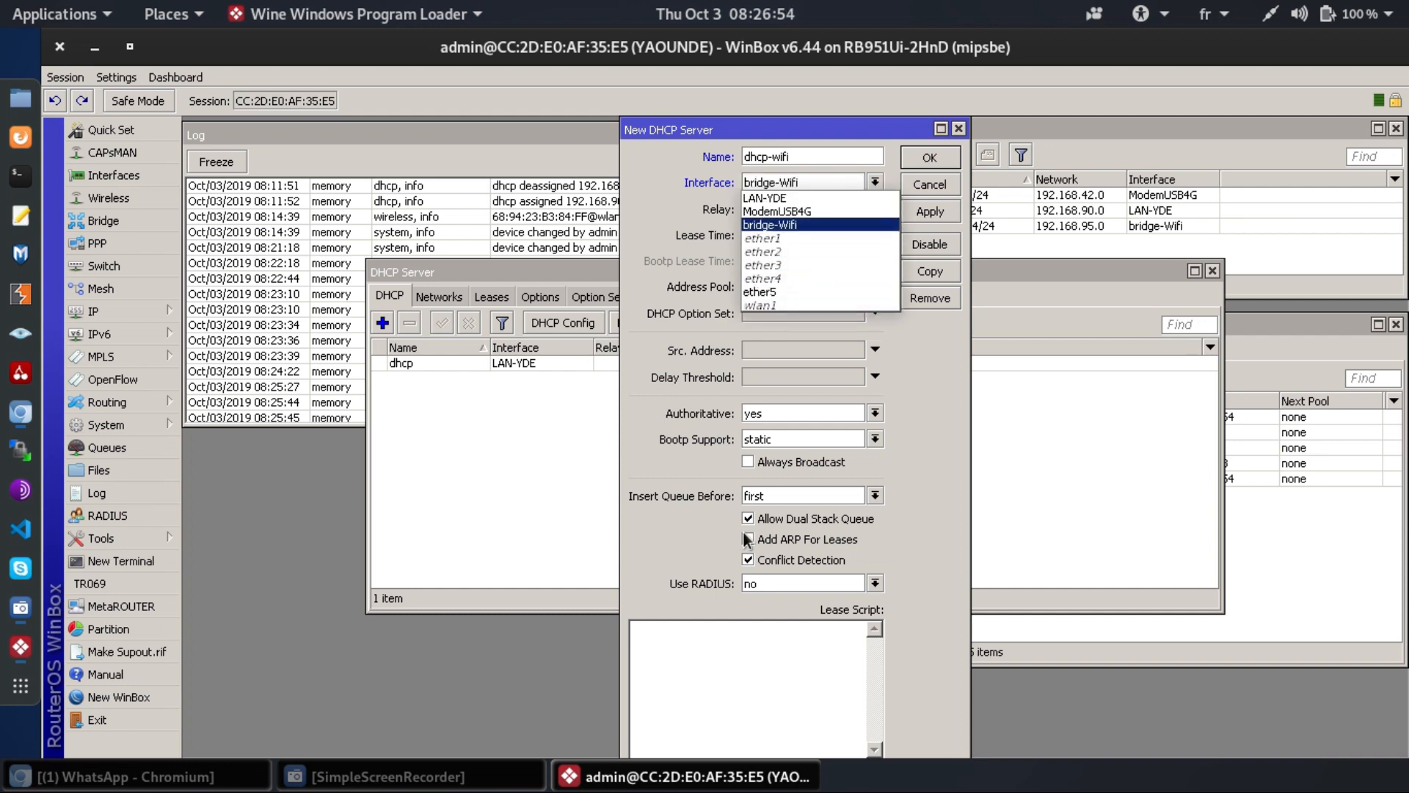
pyautogui.press('Return')
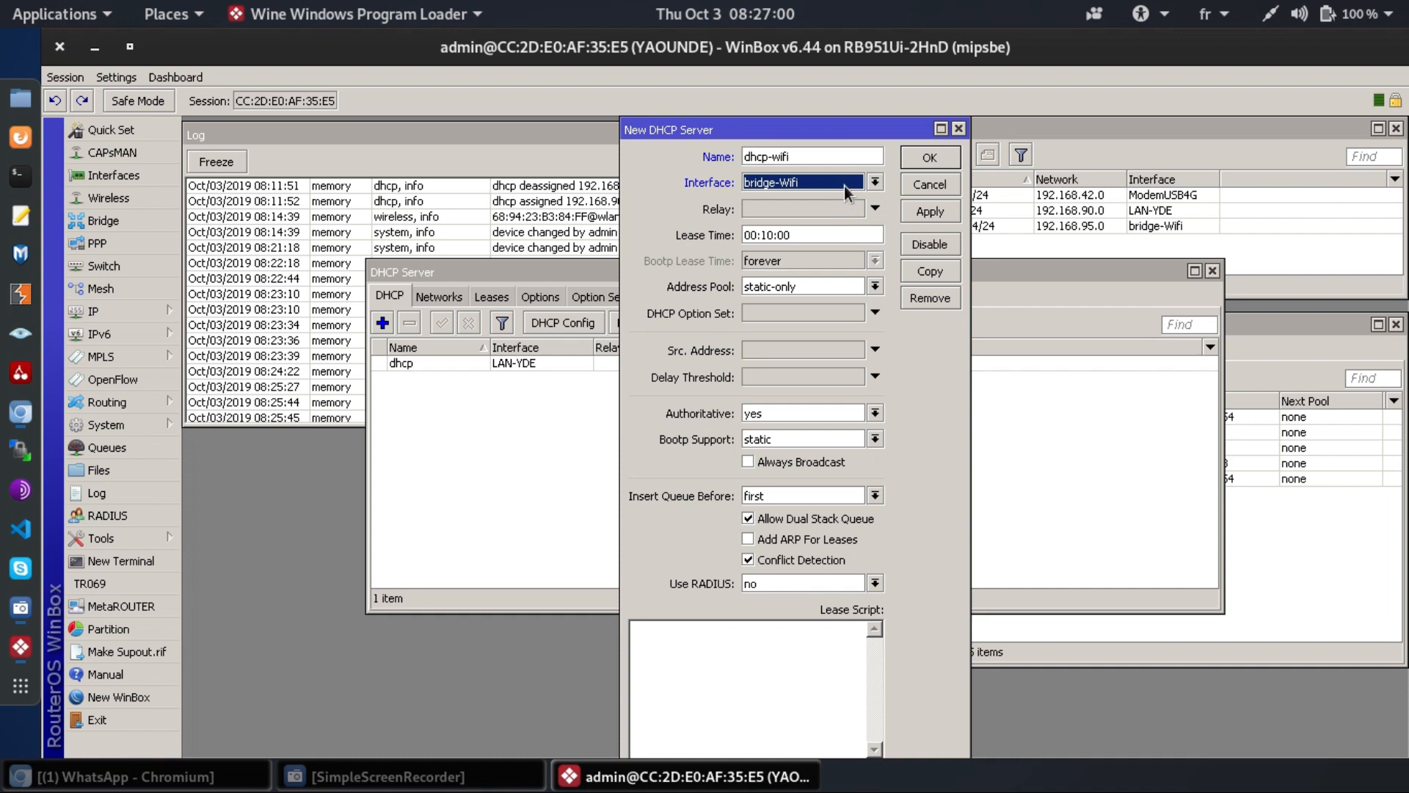
# - Set its lease time to 1d 00:00:00 and address pool to pool-wifi, then save
pyautogui.click(815, 235)
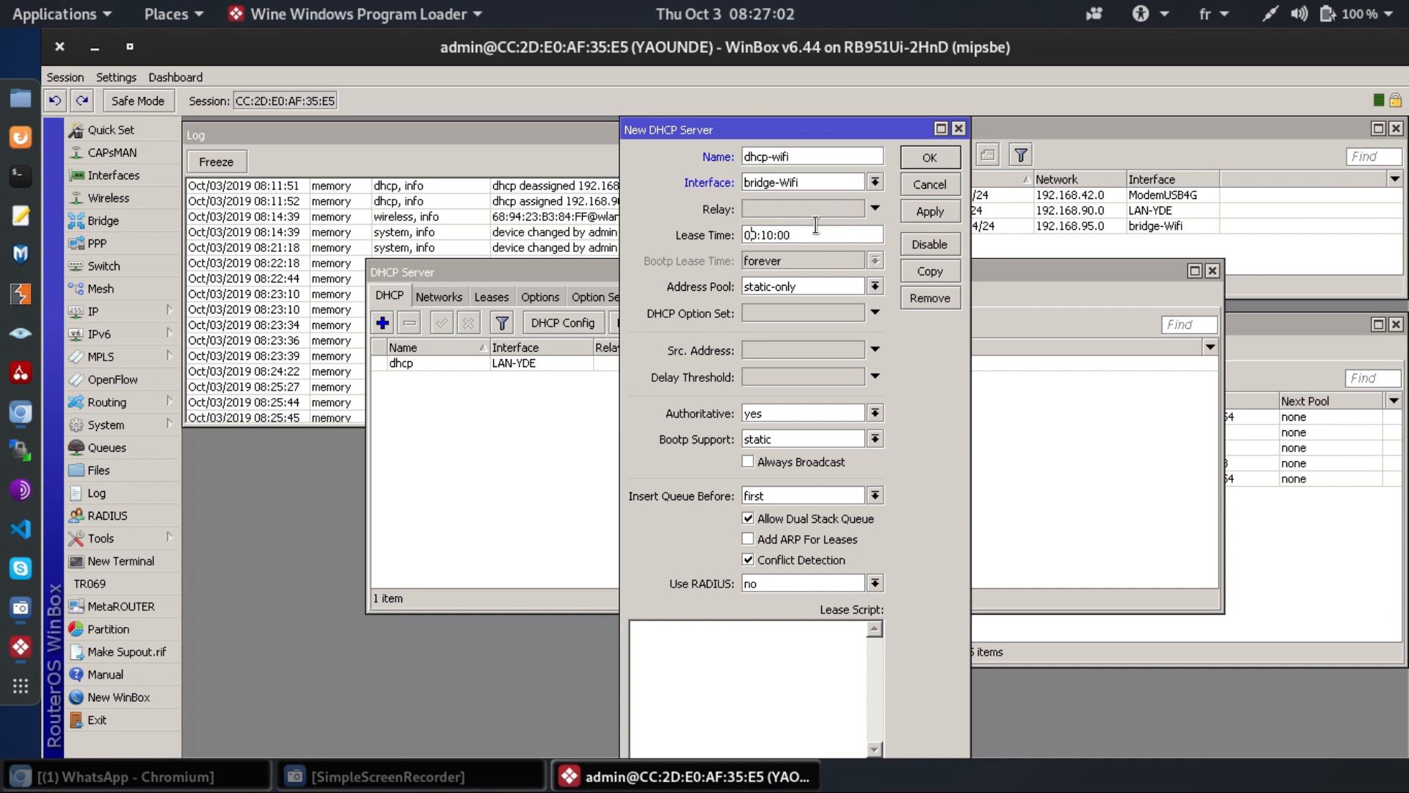
pyautogui.press('Home')
pyautogui.write('1d')
pyautogui.press('Right')
pyautogui.press('Right')
pyautogui.press('Right')
pyautogui.press('BackSpace')
pyautogui.write('0')
pyautogui.click(873, 287)
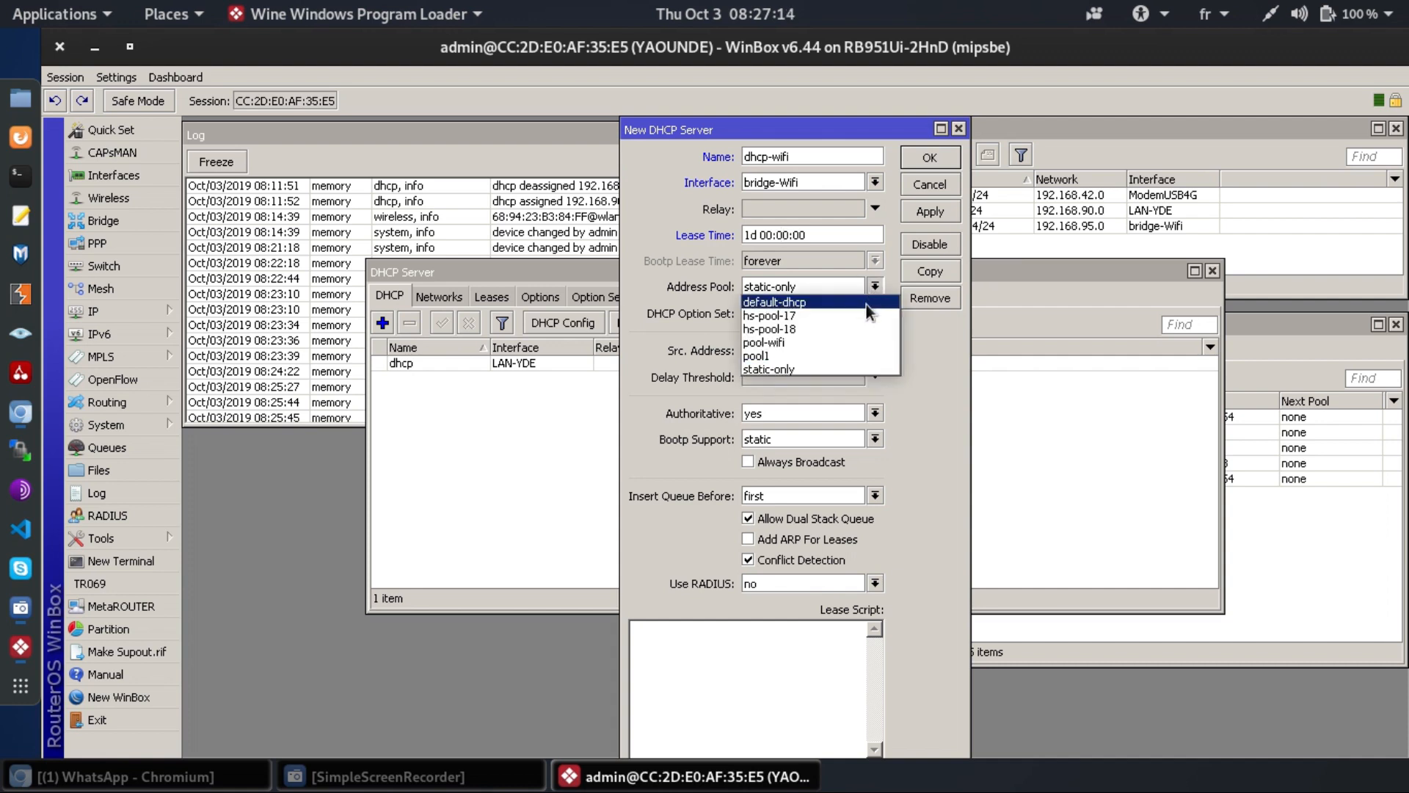
pyautogui.click(863, 342)
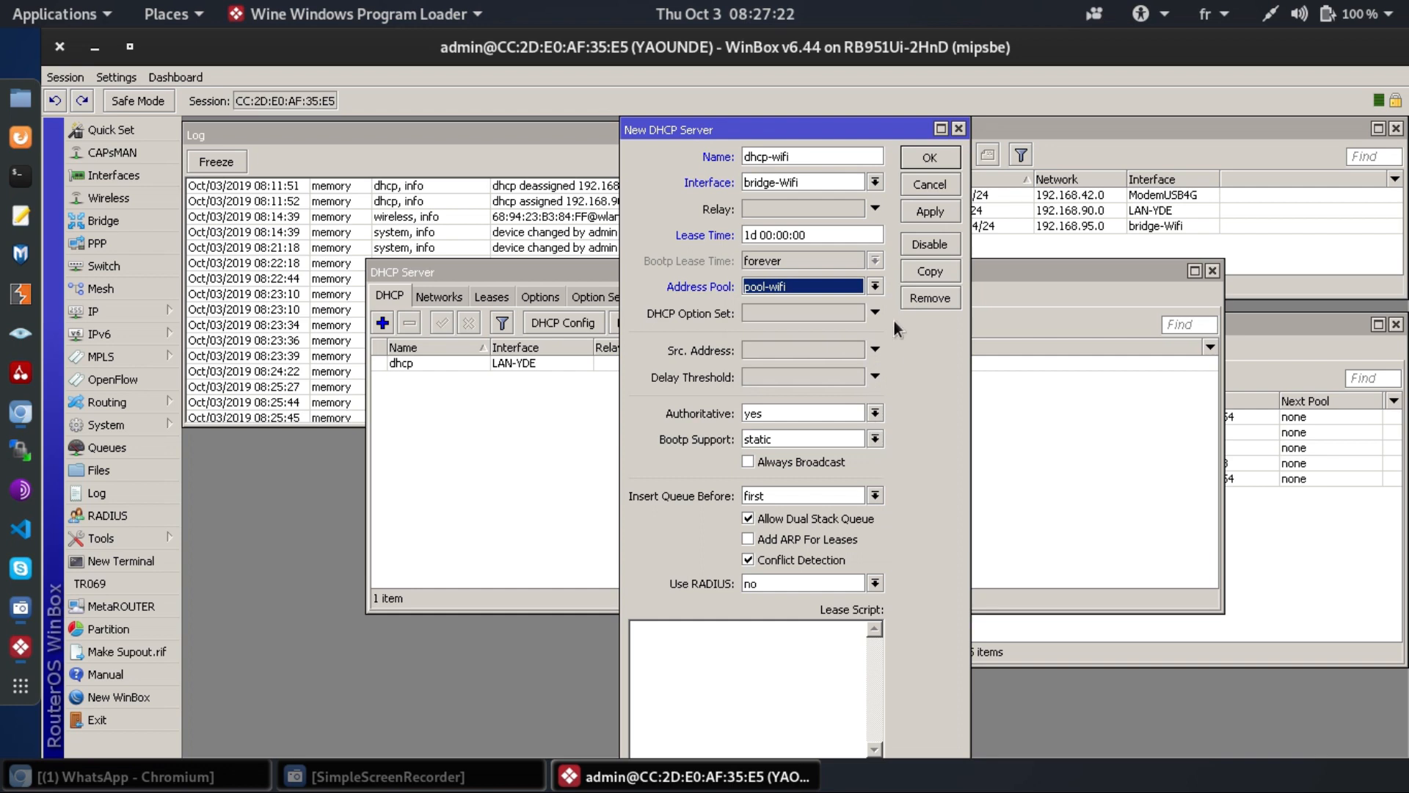
pyautogui.click(931, 213)
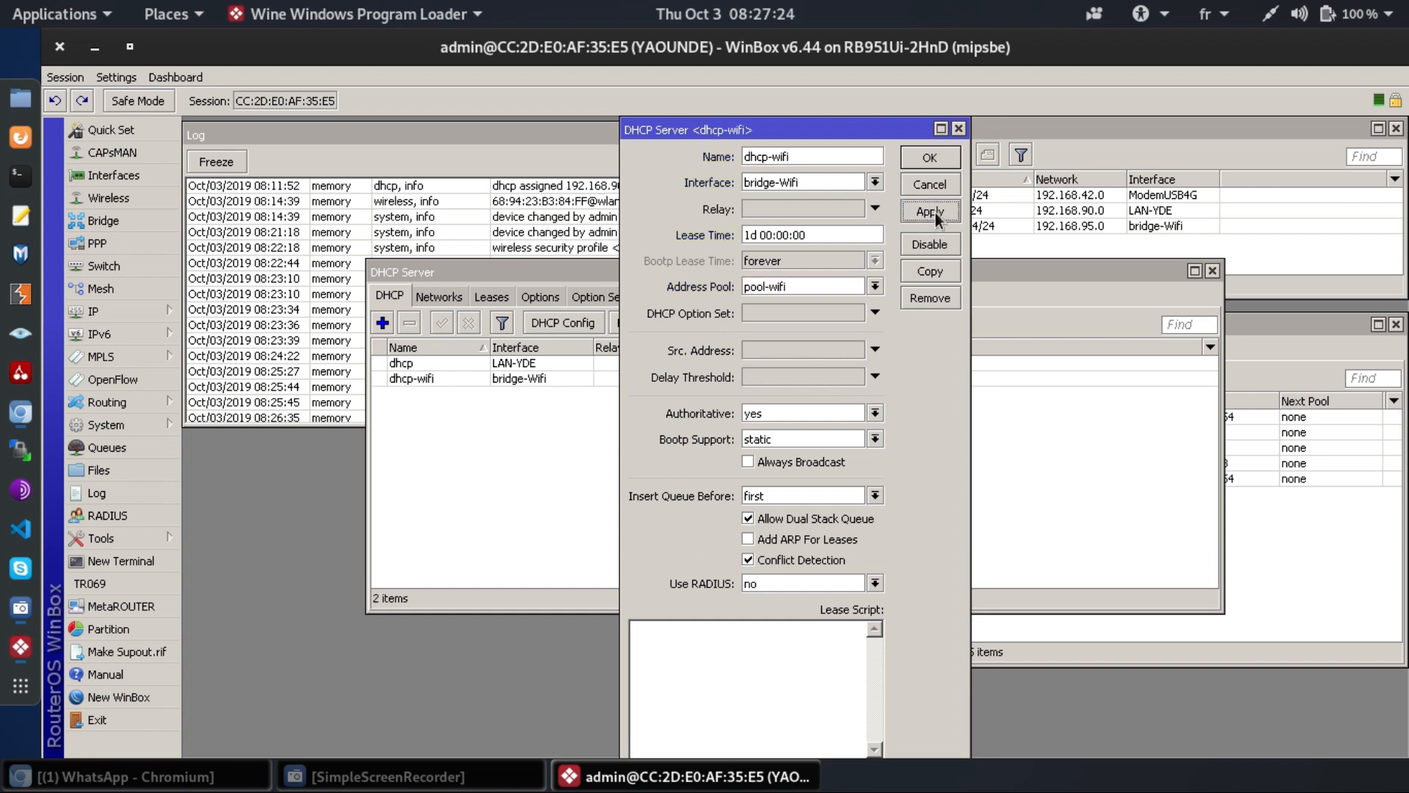
pyautogui.click(931, 158)
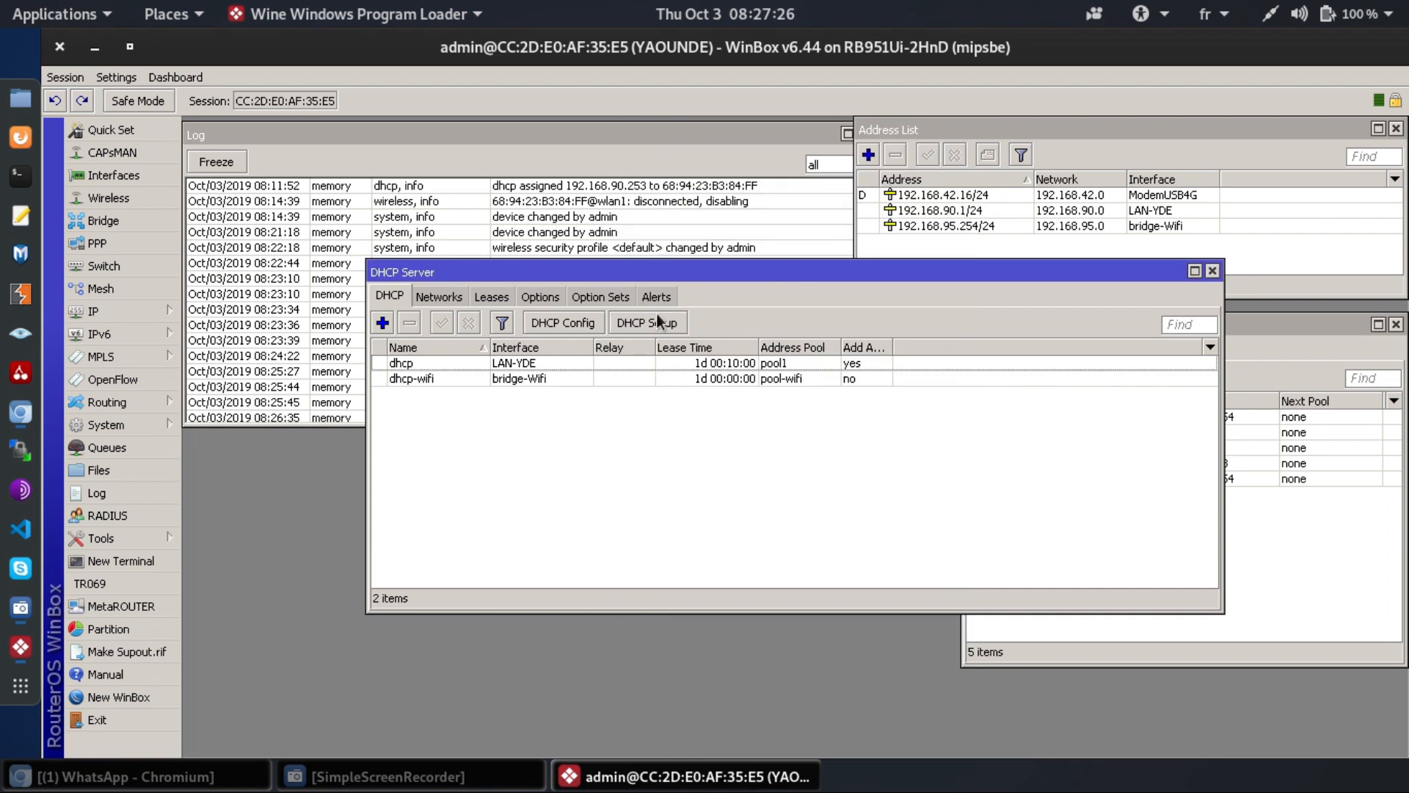
# - Add a DHCP network 192.168.95.0/24 with gateway 192.168.95.254
pyautogui.click(433, 296)
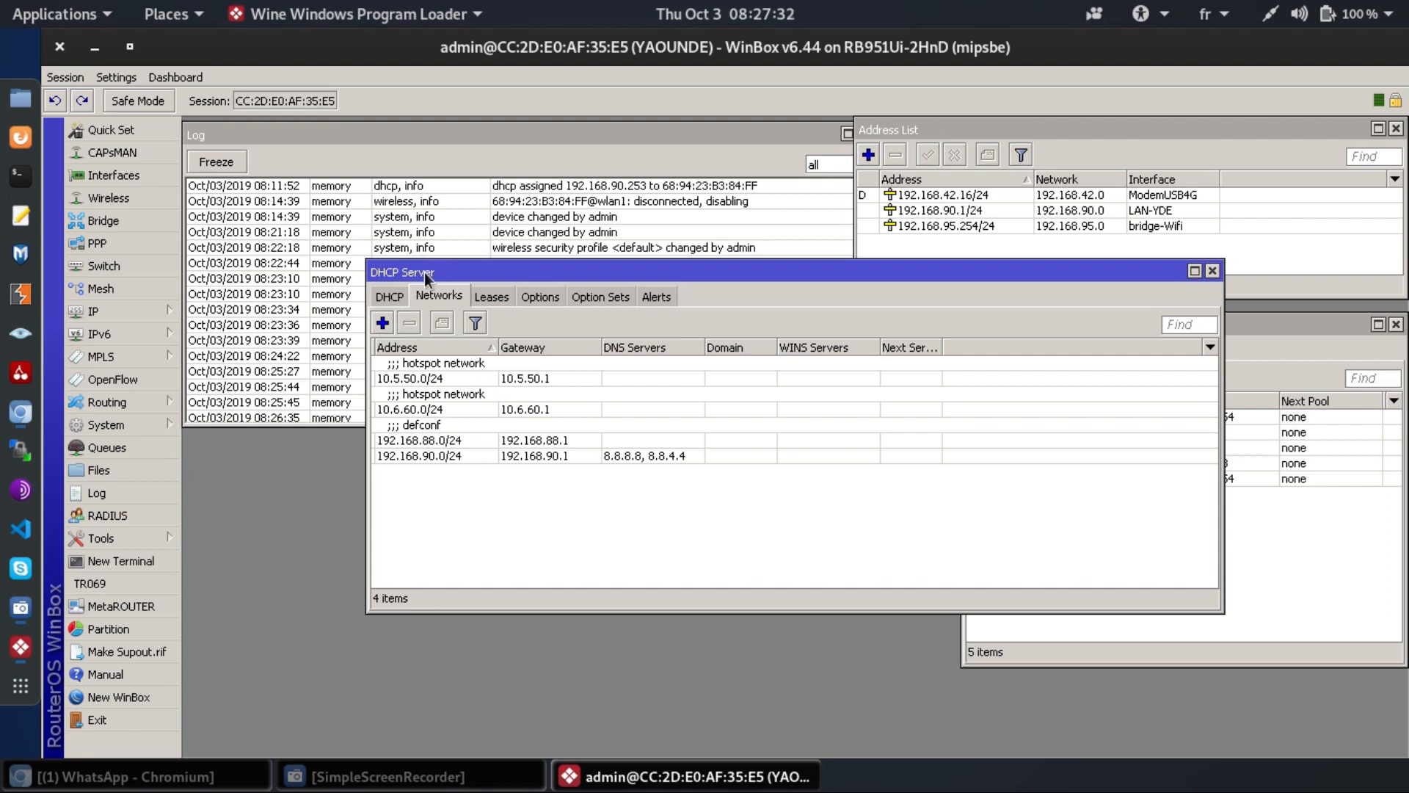
pyautogui.click(383, 322)
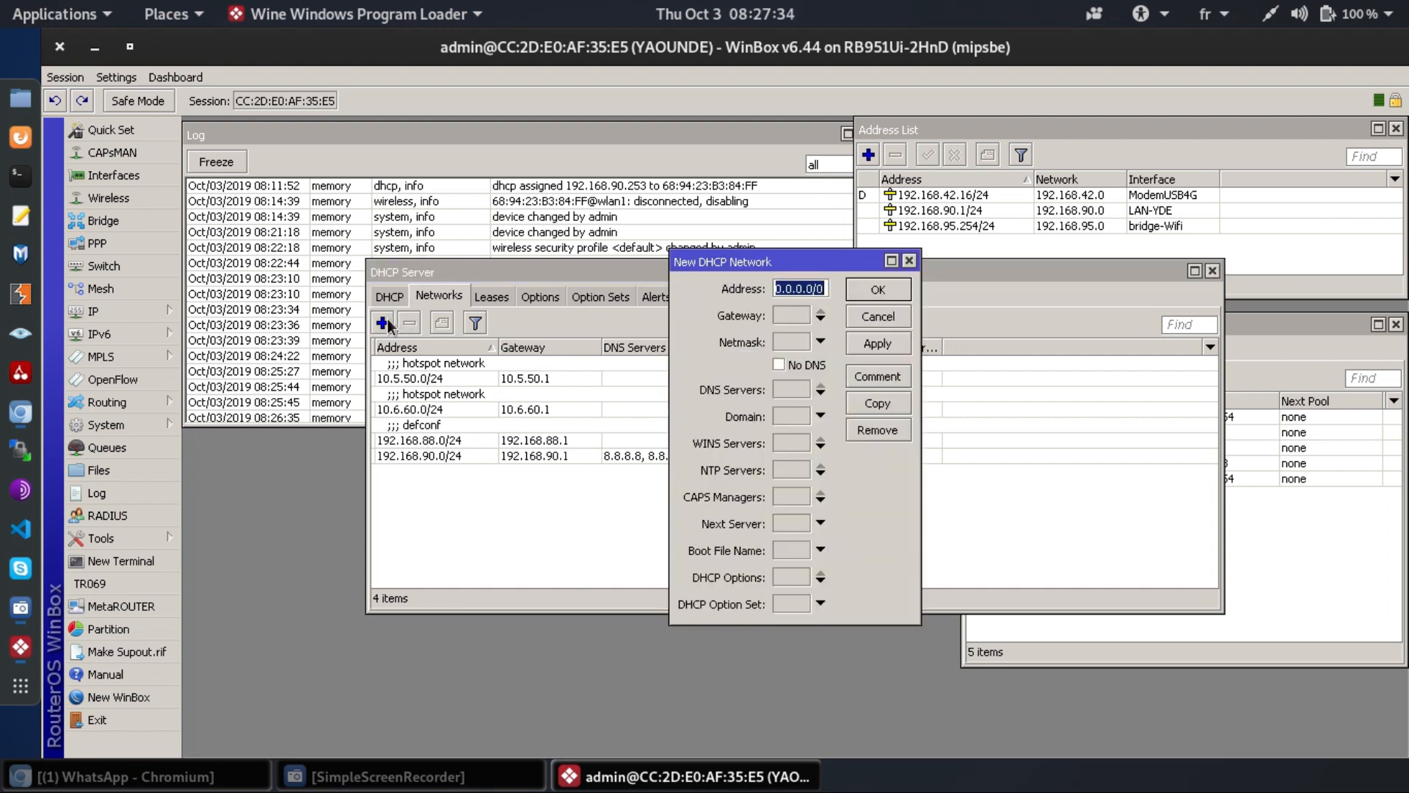
pyautogui.write('192.')
pyautogui.write('168.')
pyautogui.write('95')
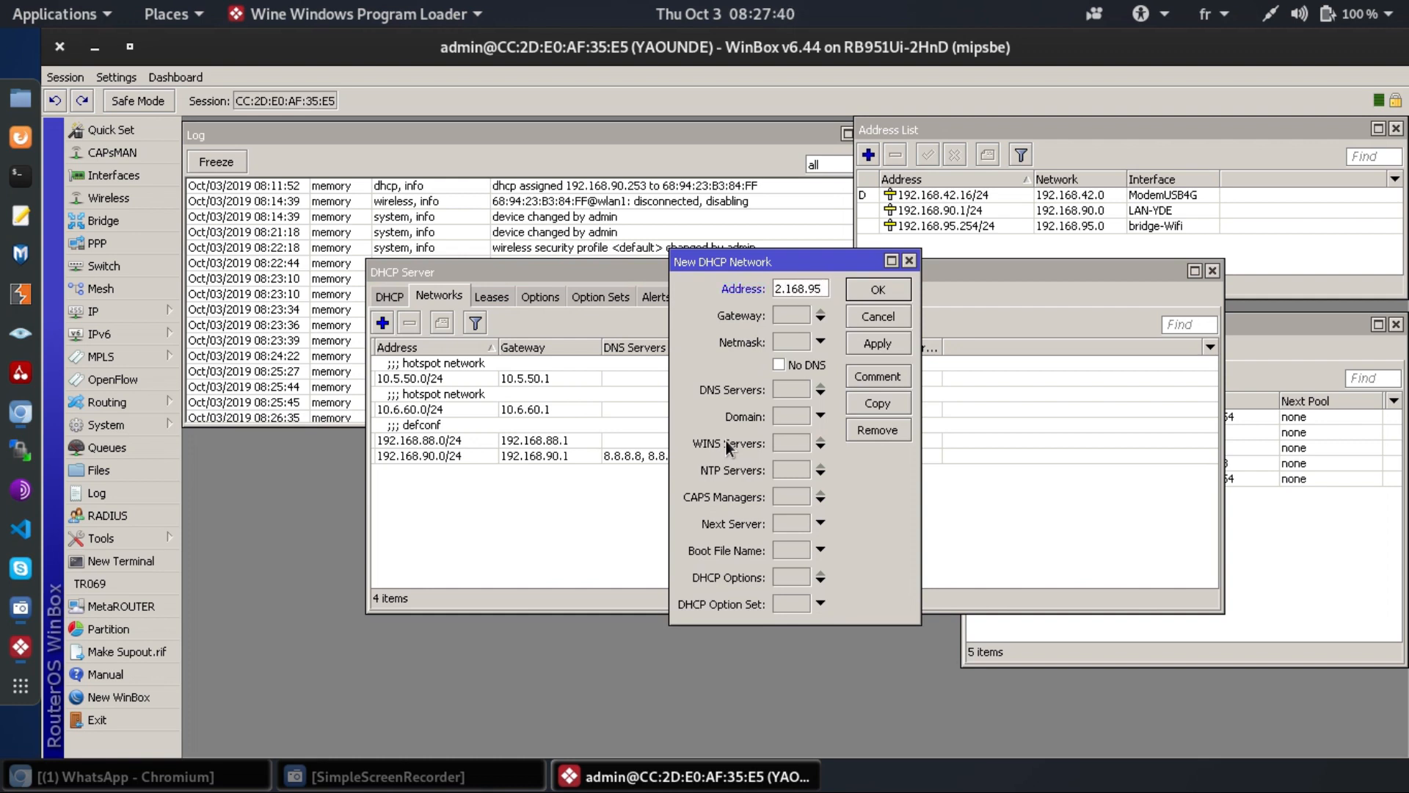
pyautogui.write('.0/24')
pyautogui.press('Tab')
pyautogui.write('192.168.95')
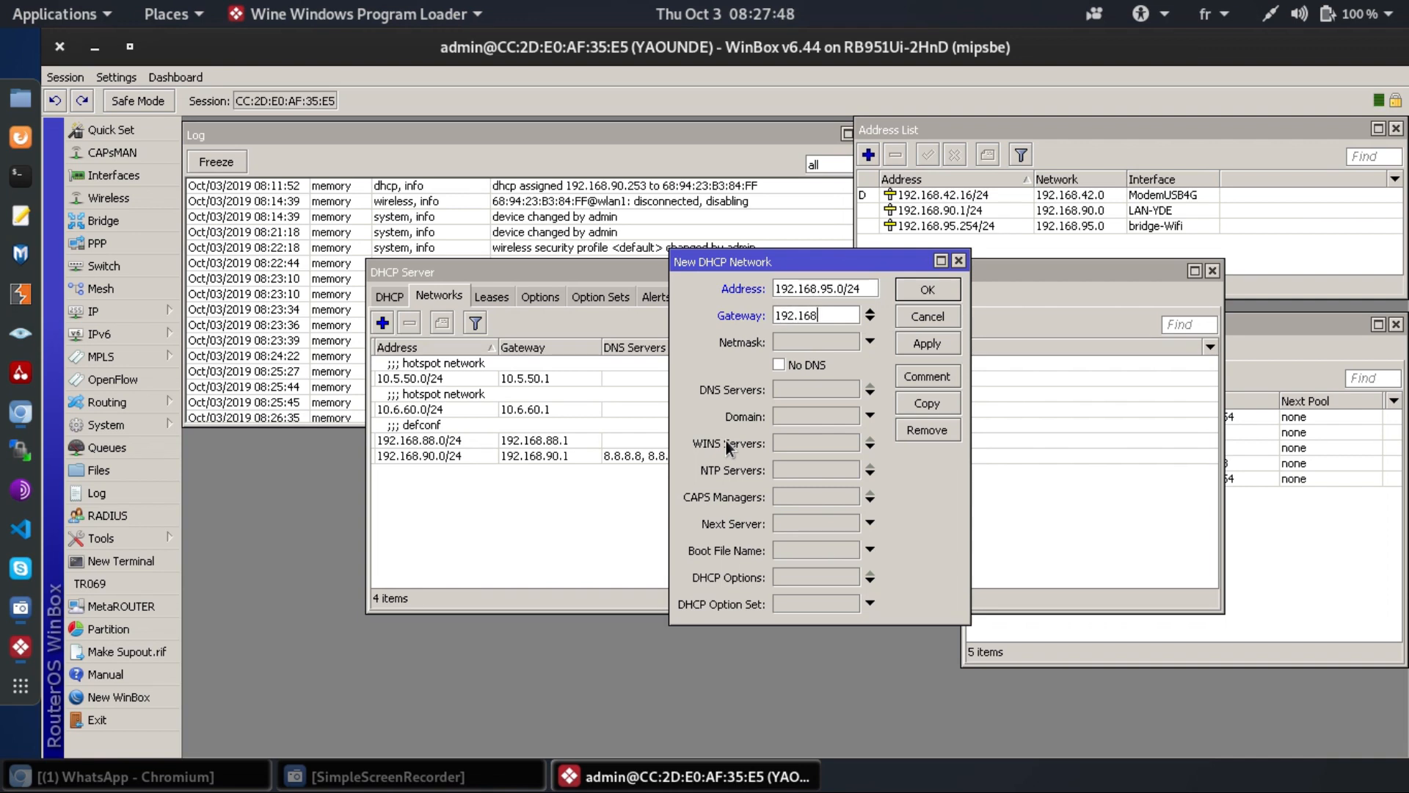
pyautogui.write('.254')
pyautogui.press('Tab')
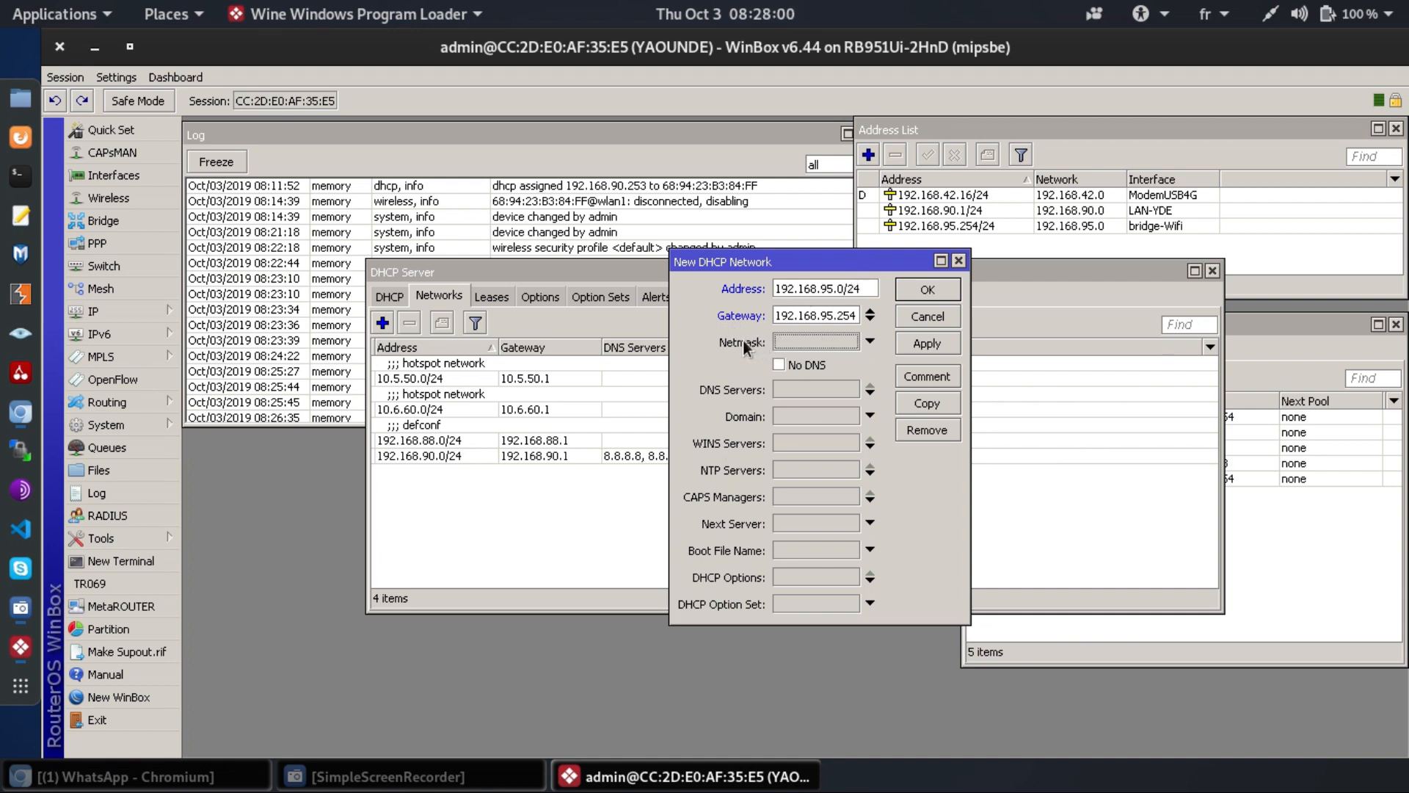
# - Give it DNS servers 8.8.8.8 and 8.8.4.4, save it, and close DHCP Server
pyautogui.click(786, 389)
pyautogui.write('8.8.8.8')
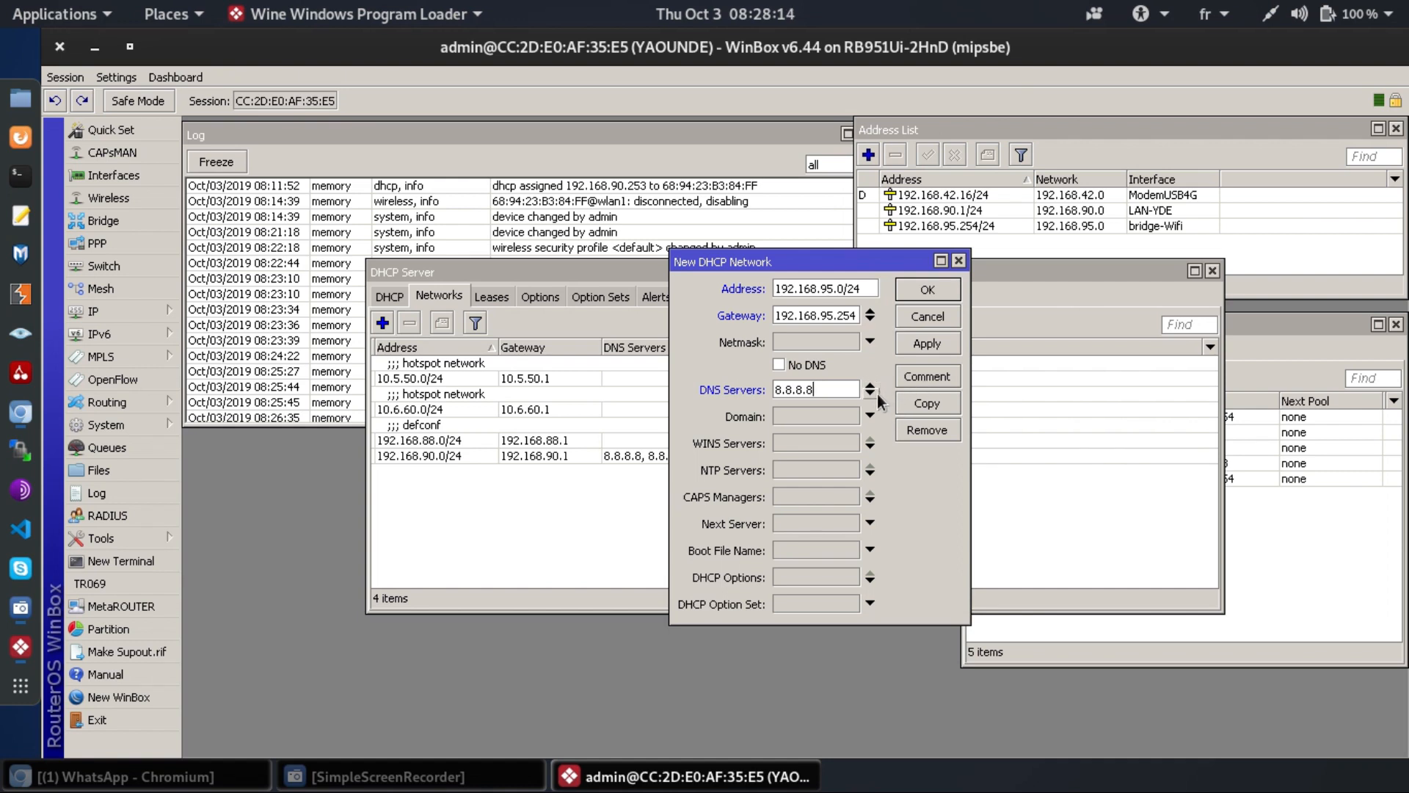
pyautogui.click(870, 393)
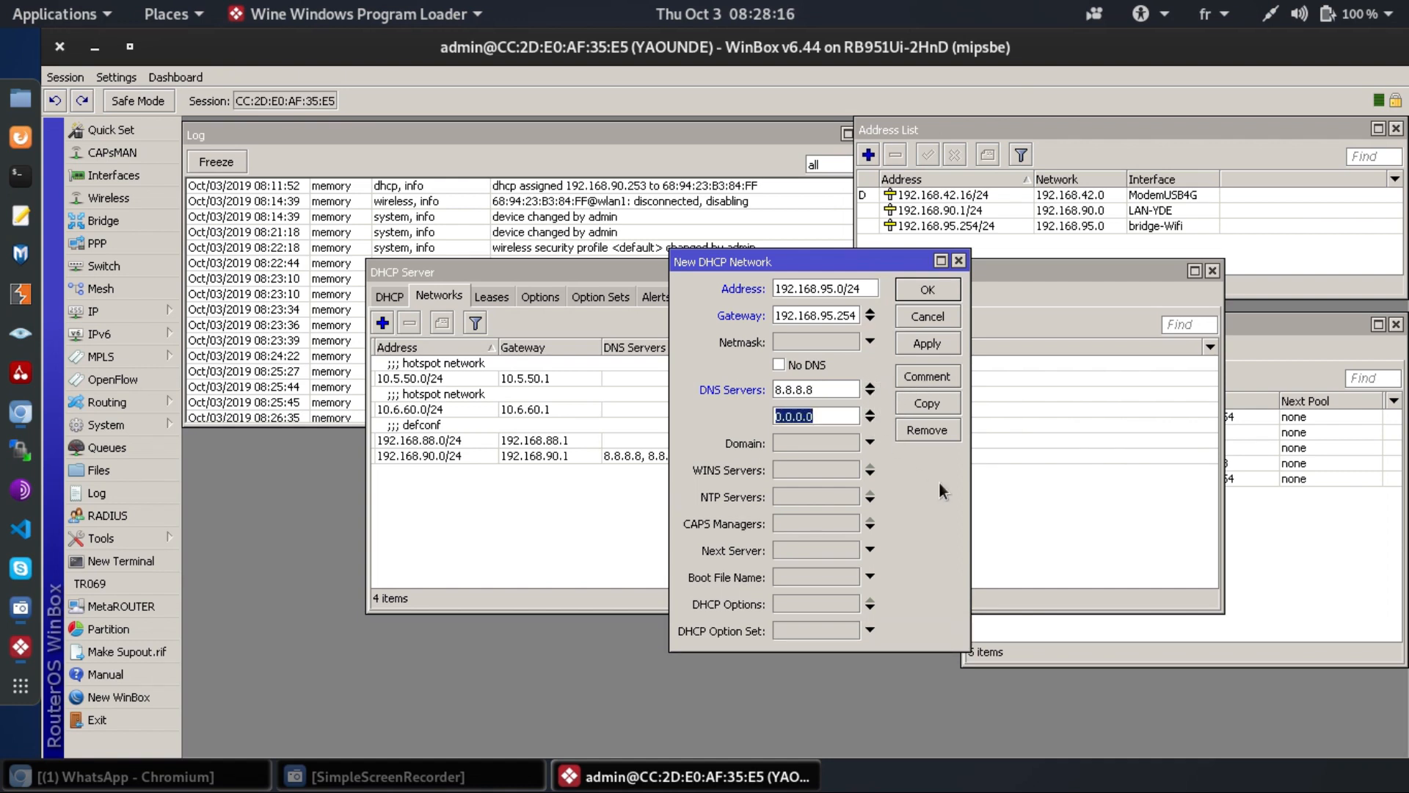
pyautogui.write('8.8.4.4')
pyautogui.click(929, 290)
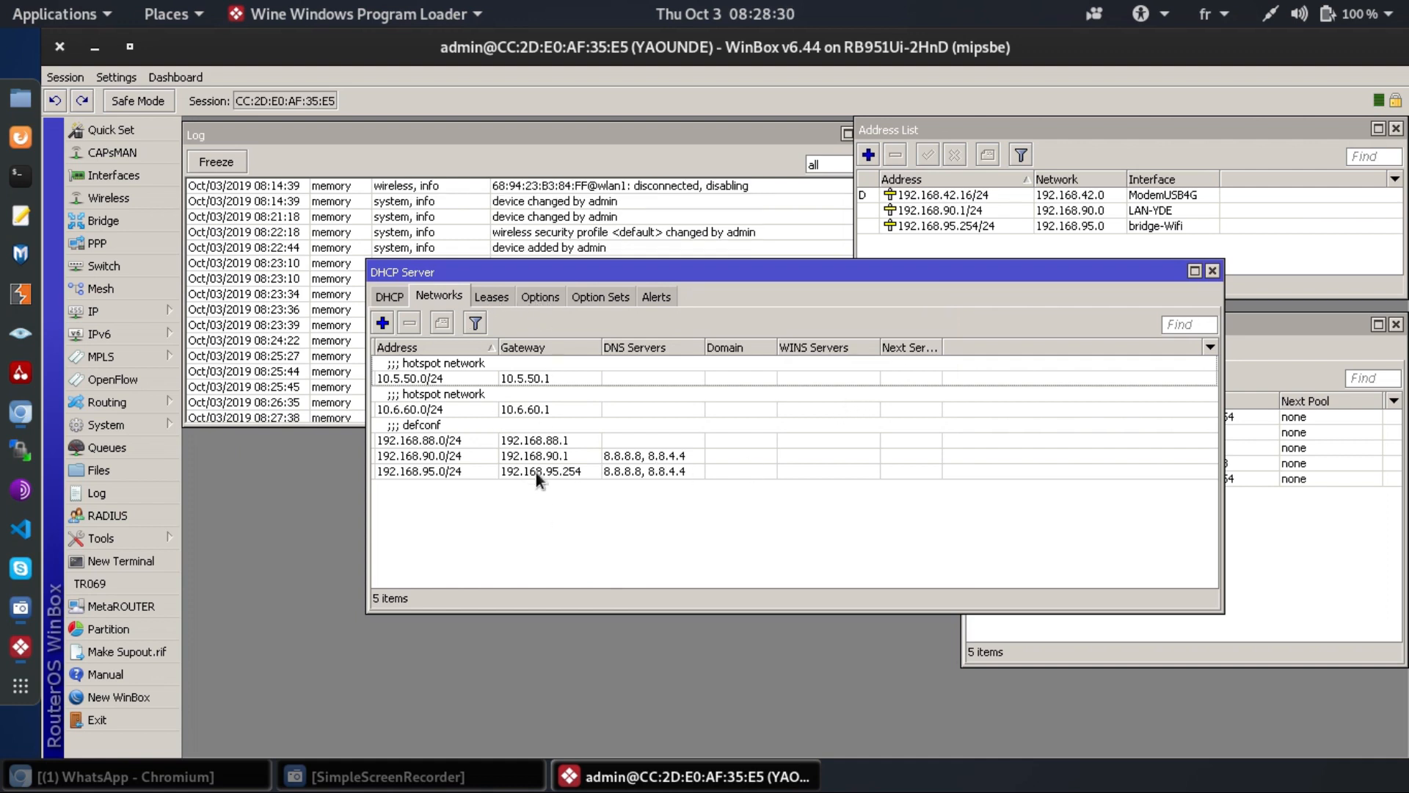
pyautogui.press('Escape')
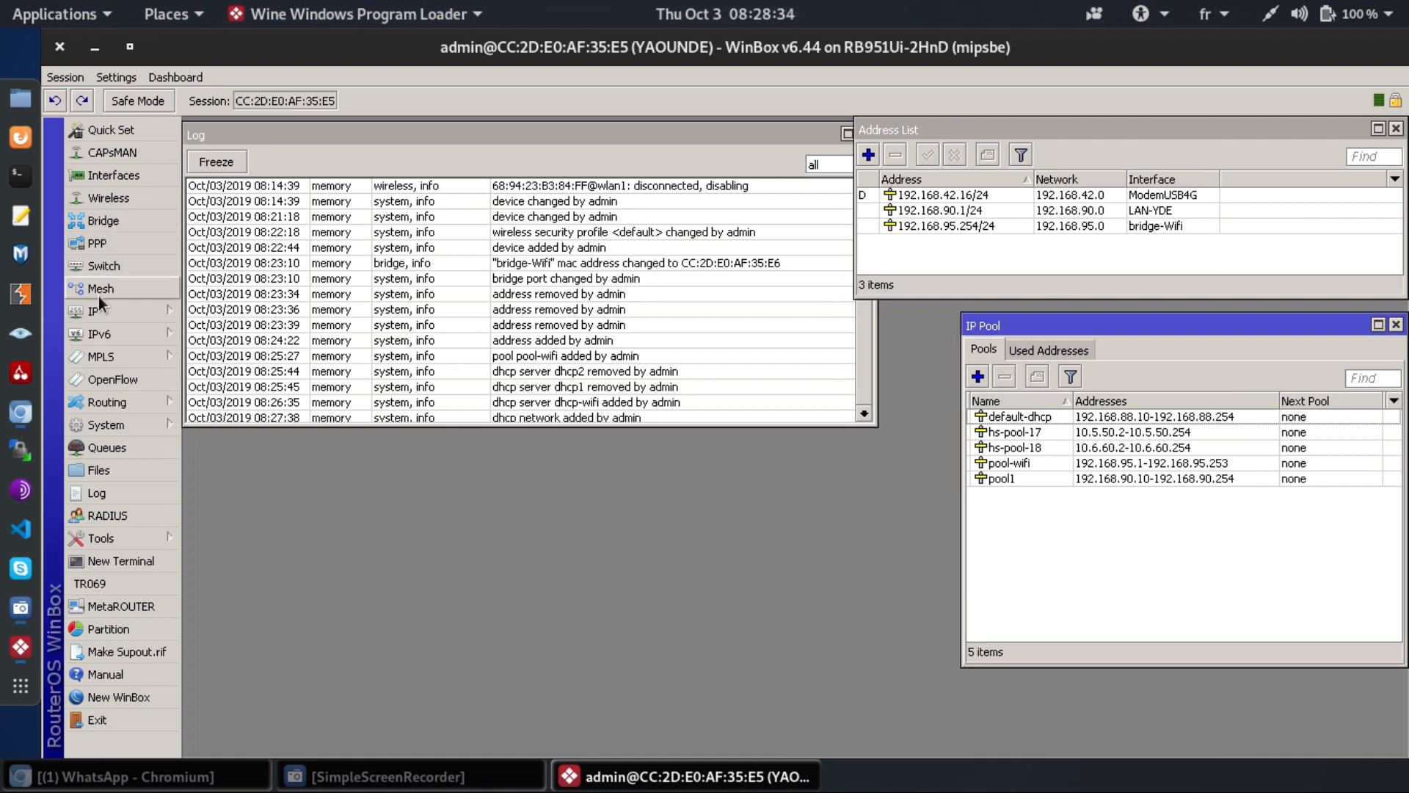
# - Create a new firewall NAT rule with source address 192.168.95.0/24
pyautogui.click(95, 310)
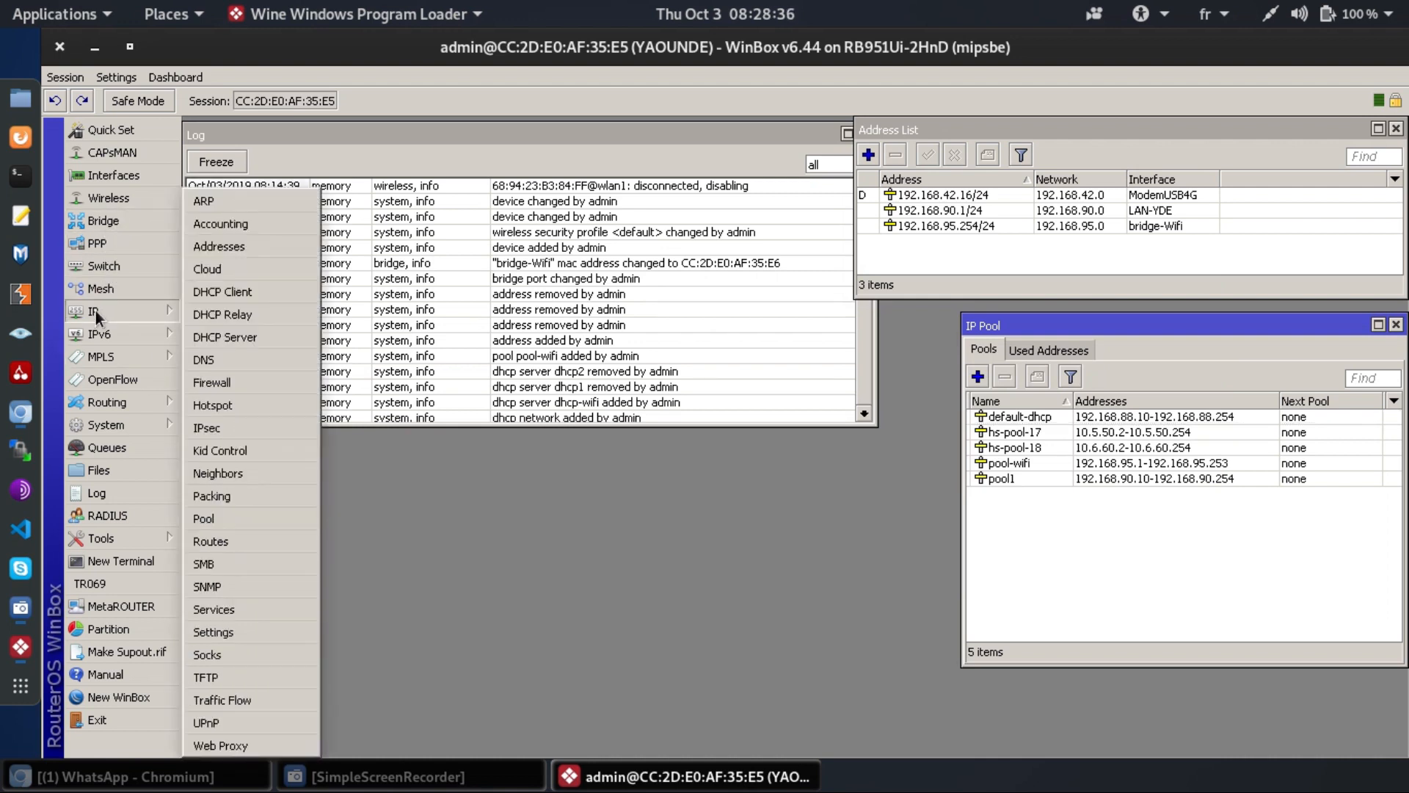
pyautogui.click(226, 382)
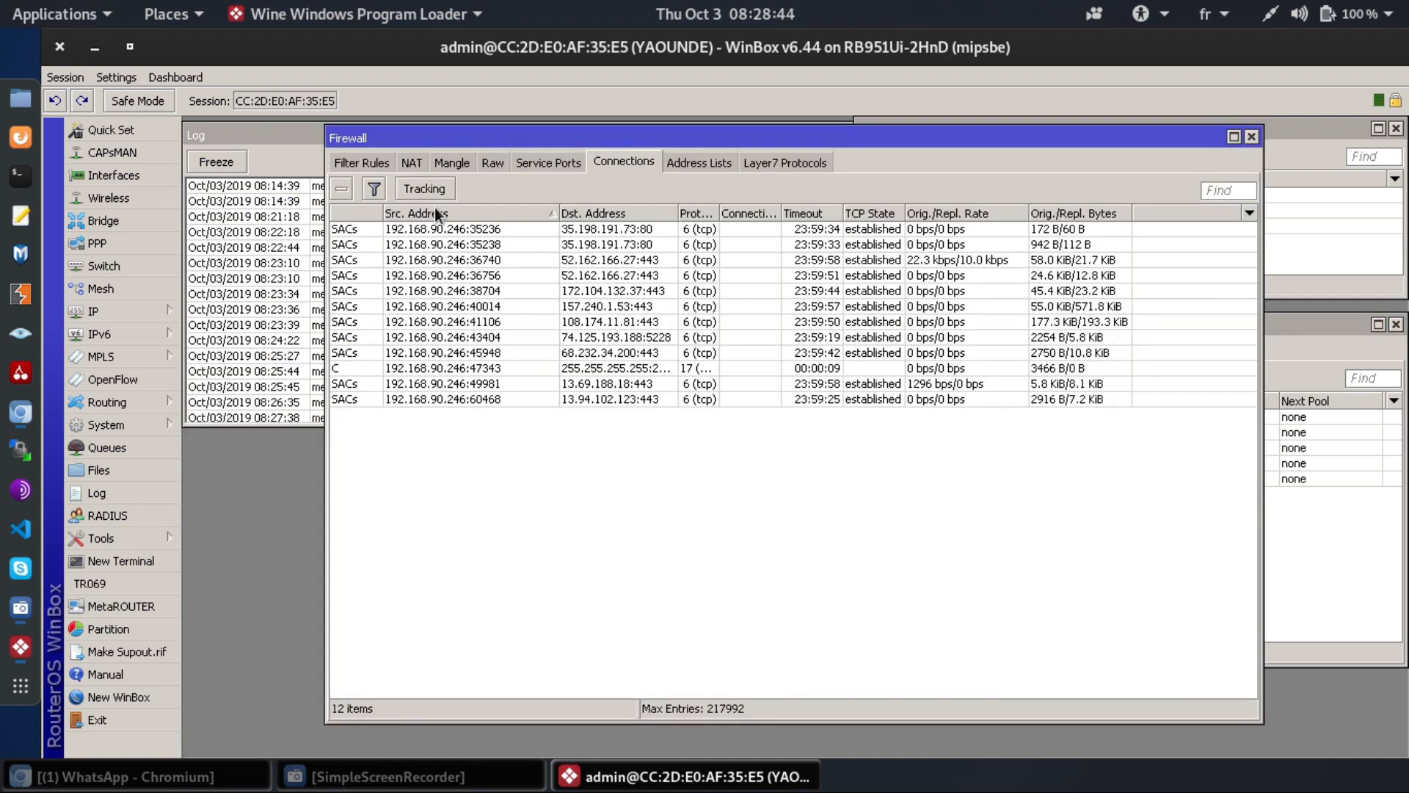
pyautogui.click(413, 162)
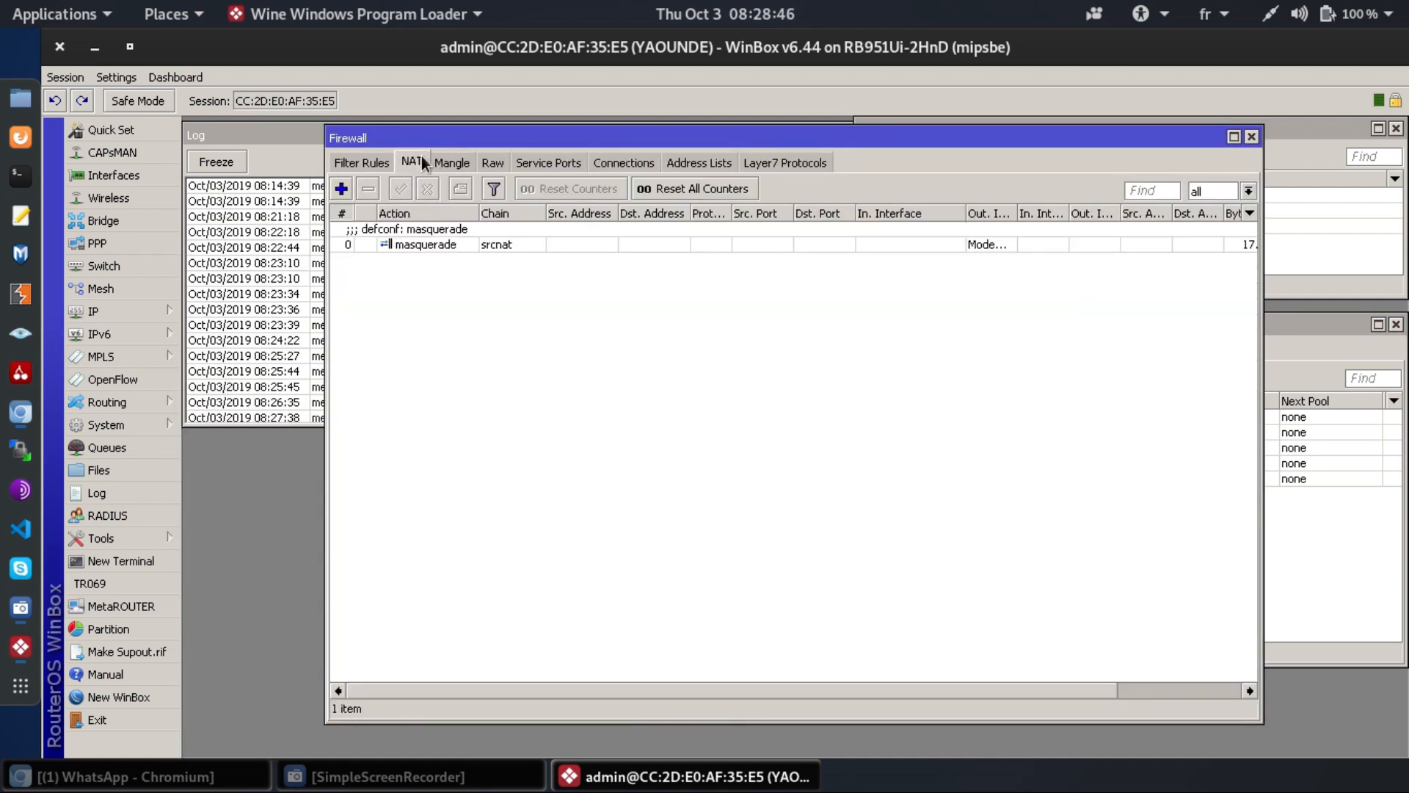
pyautogui.click(340, 189)
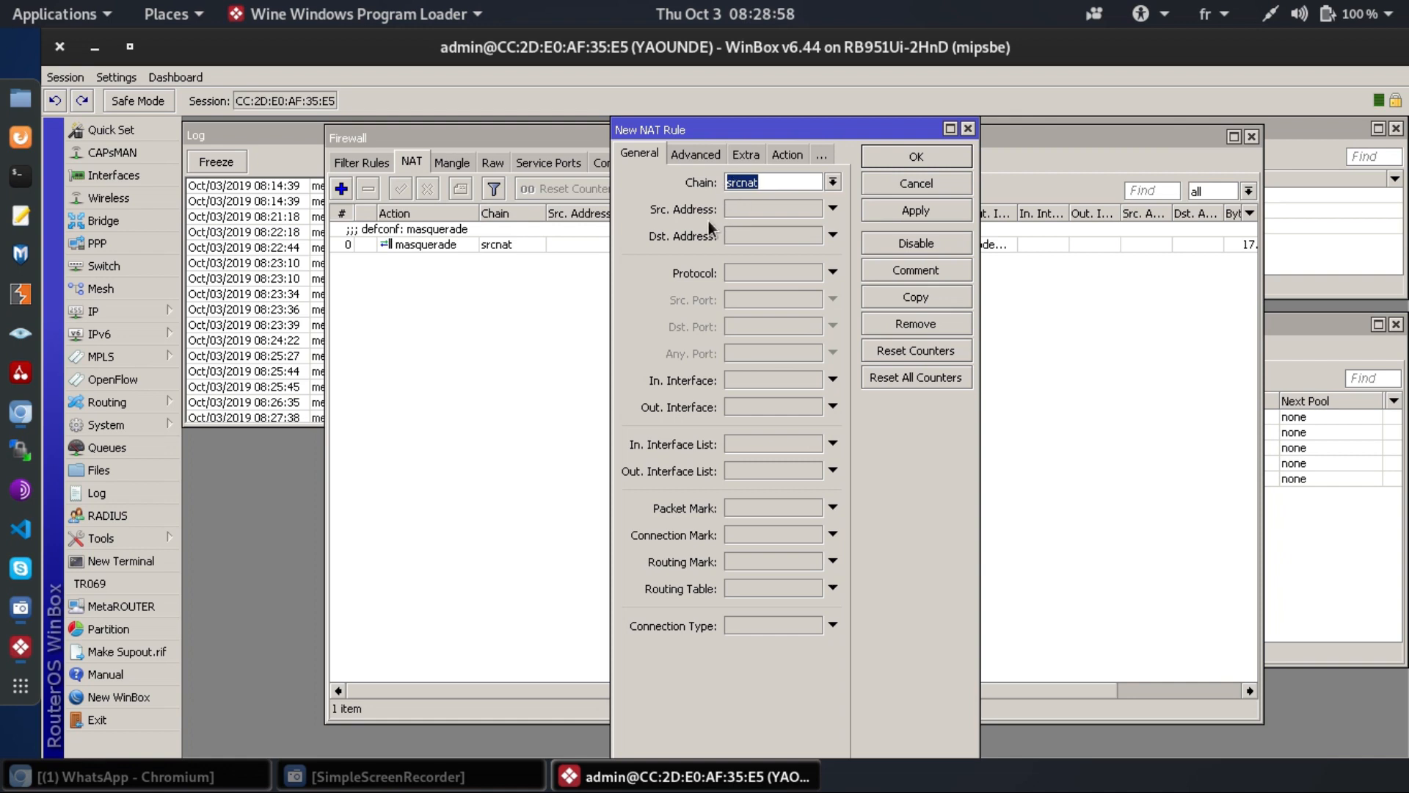
pyautogui.click(740, 207)
pyautogui.write('192')
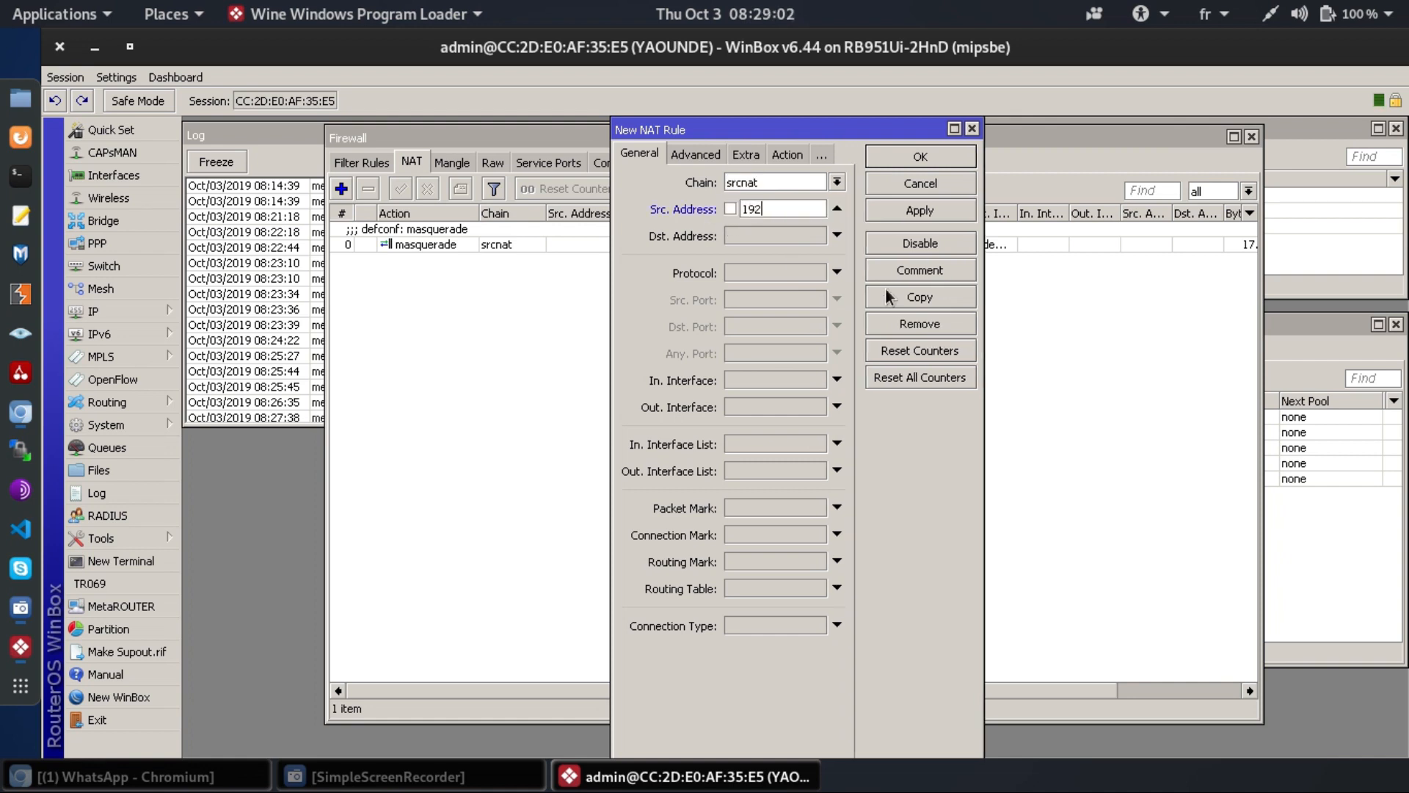
pyautogui.write('.168.95.0/24')
# - Set the rule's outgoing interface to ModemUSB4G
pyautogui.click(746, 404)
pyautogui.click(765, 406)
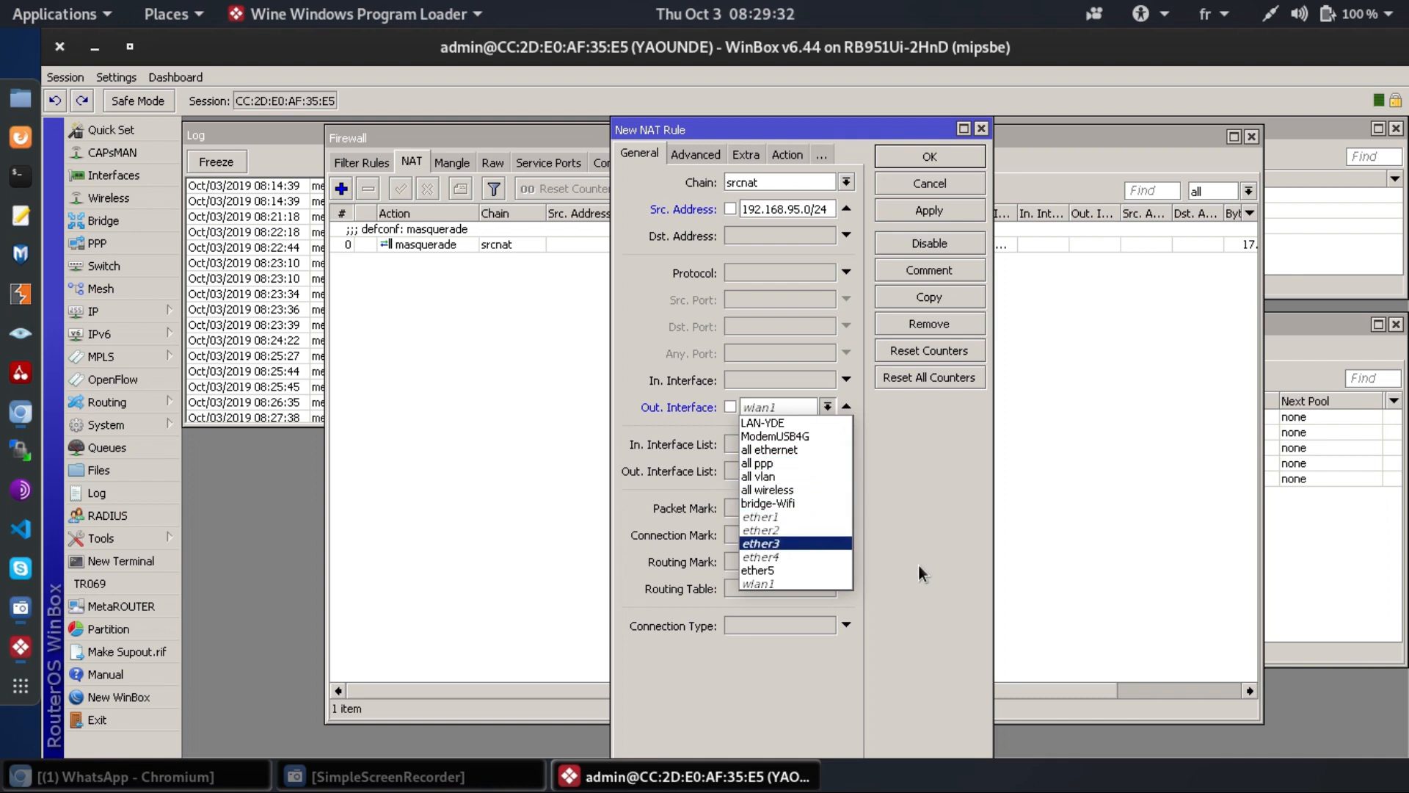
pyautogui.press('Down')
pyautogui.press('Down')
pyautogui.press('Down')
pyautogui.press('Up')
pyautogui.press('Up')
pyautogui.press('Up')
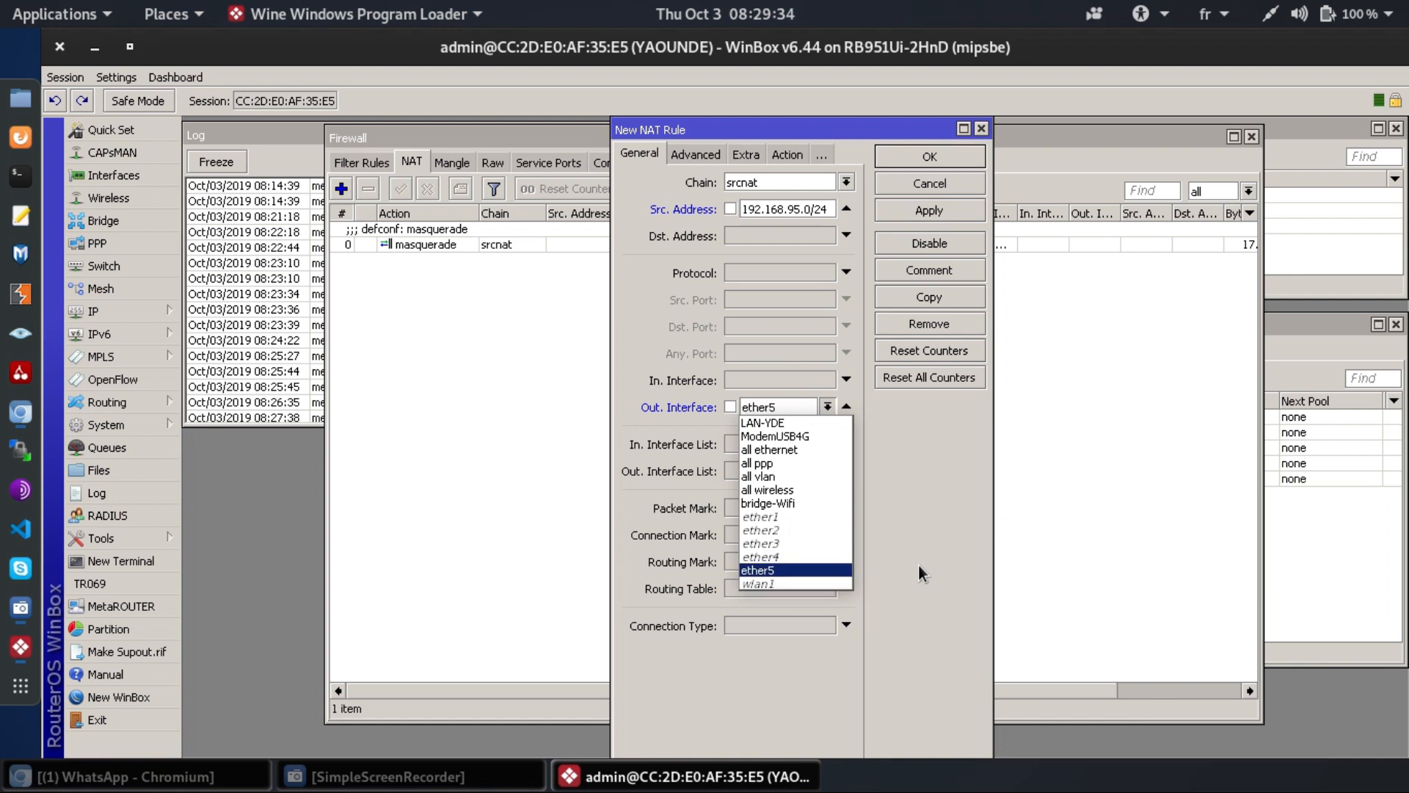
pyautogui.press('Up')
pyautogui.press('Up')
pyautogui.press('Up')
pyautogui.press('Up')
pyautogui.press('Up')
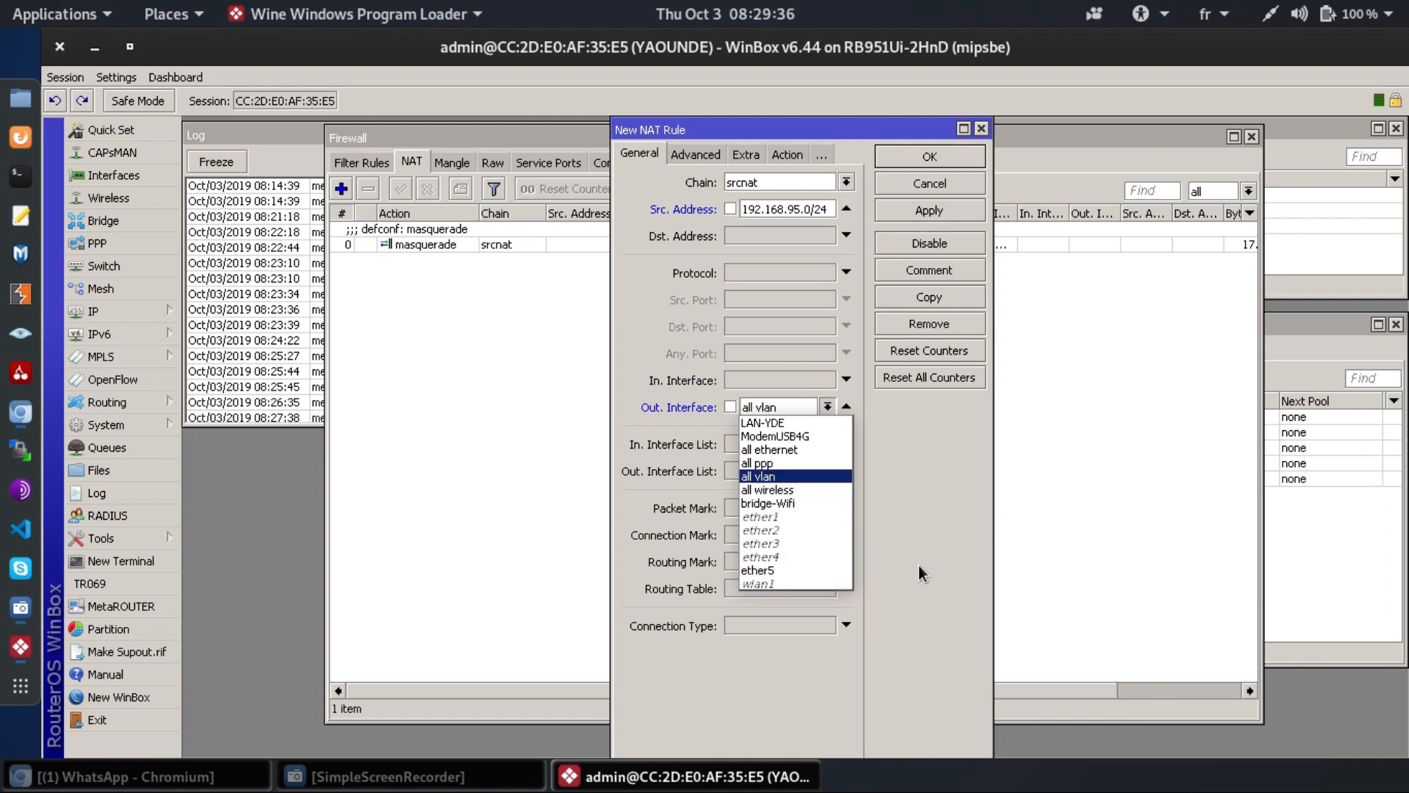
pyautogui.press('Return')
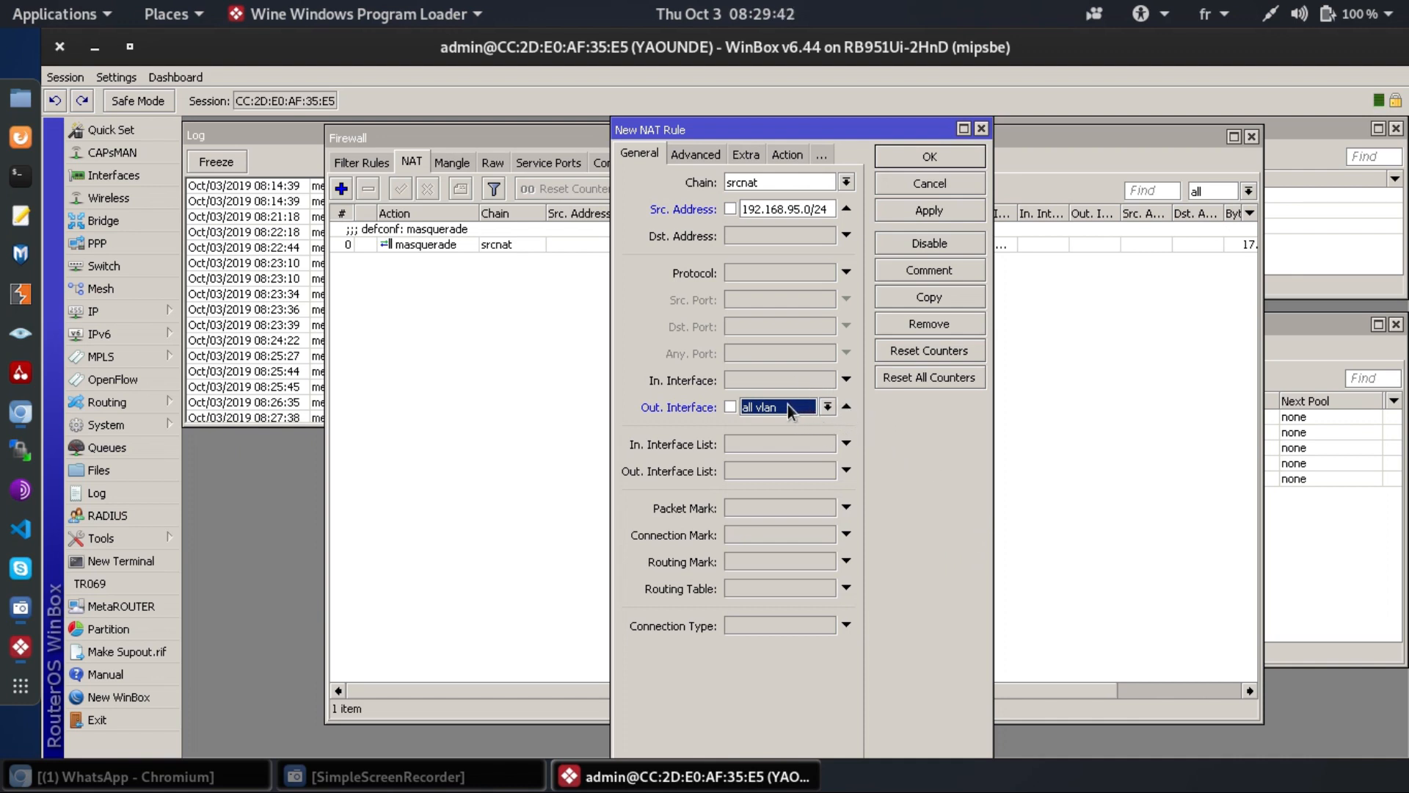
pyautogui.click(787, 404)
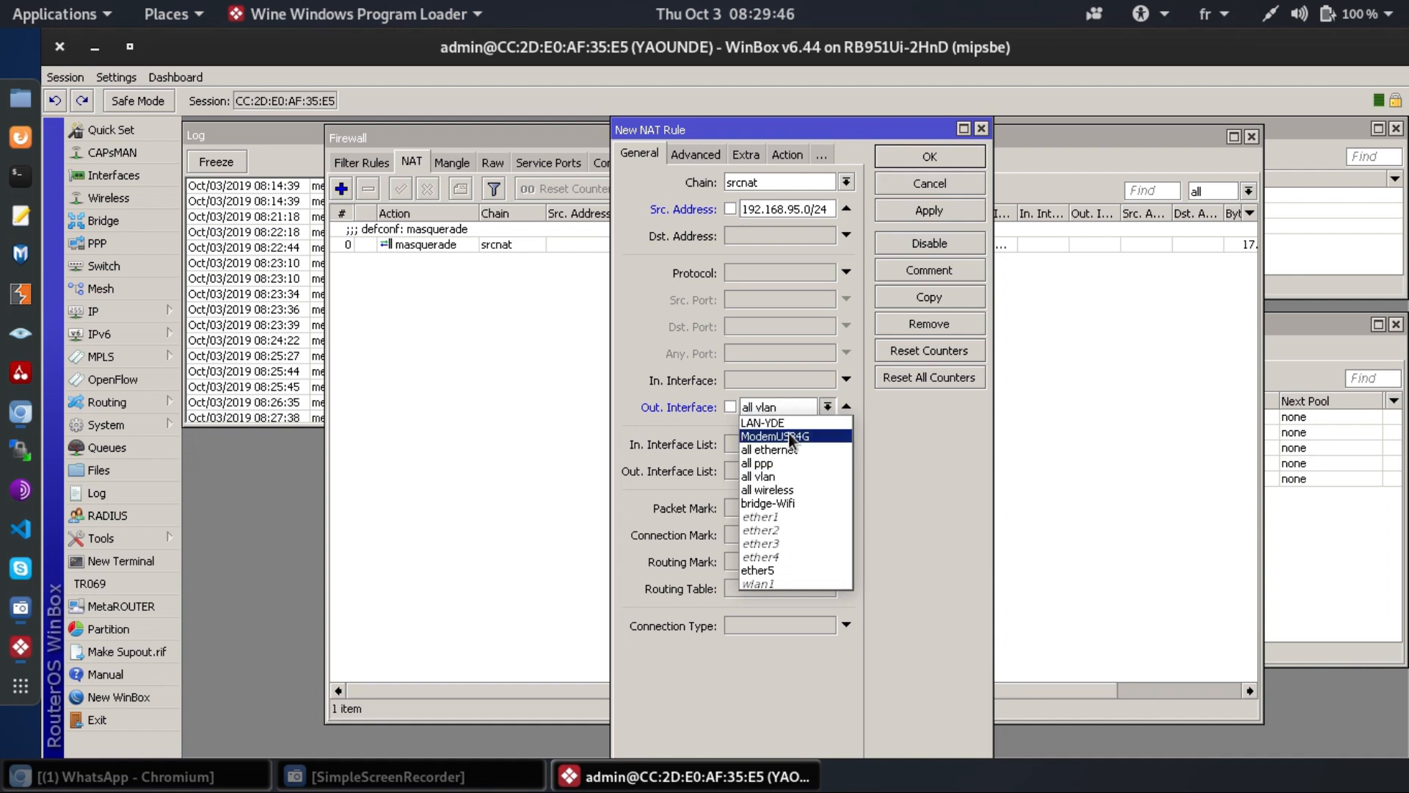
pyautogui.click(788, 435)
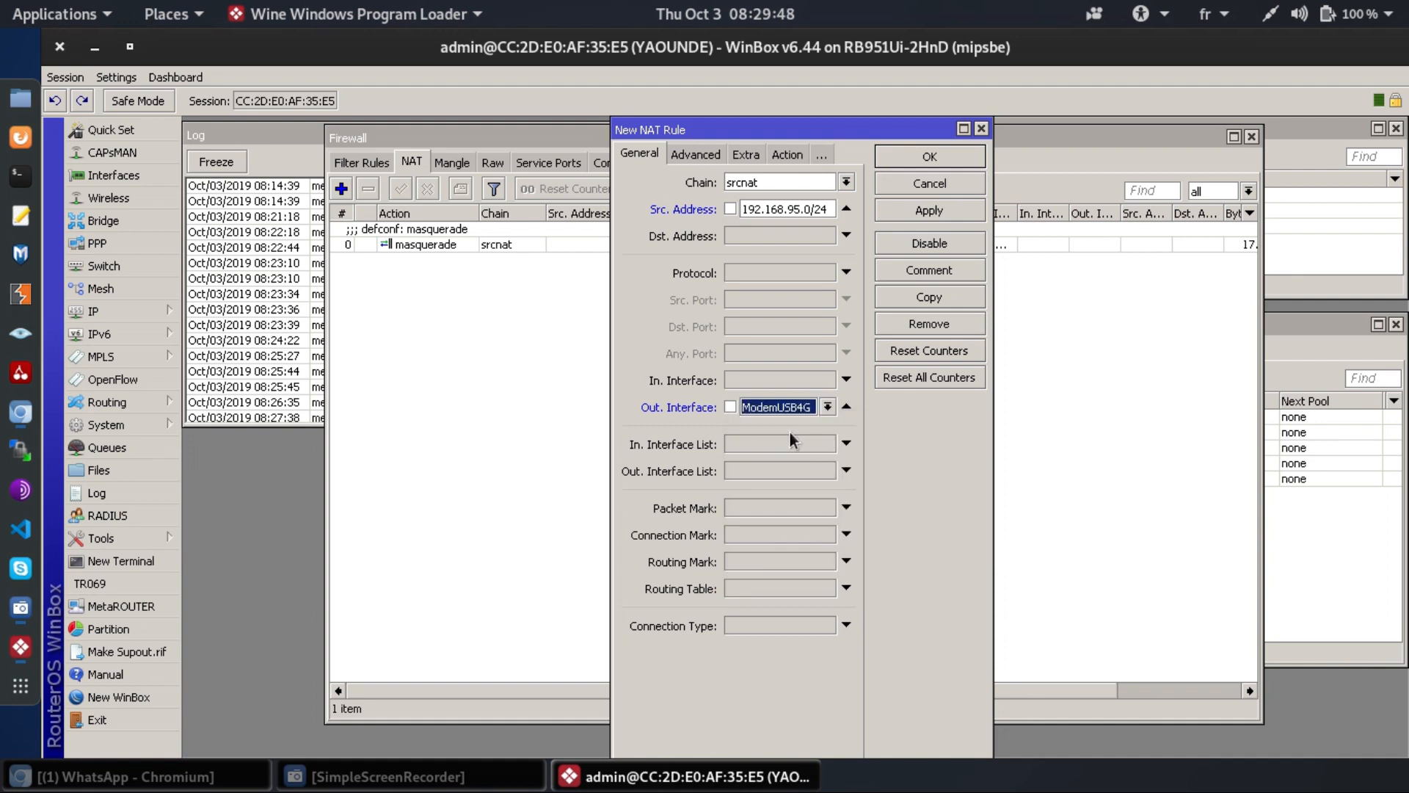
# - Set the NAT rule's action to masquerade, save it, and close the Firewall window
pyautogui.click(790, 157)
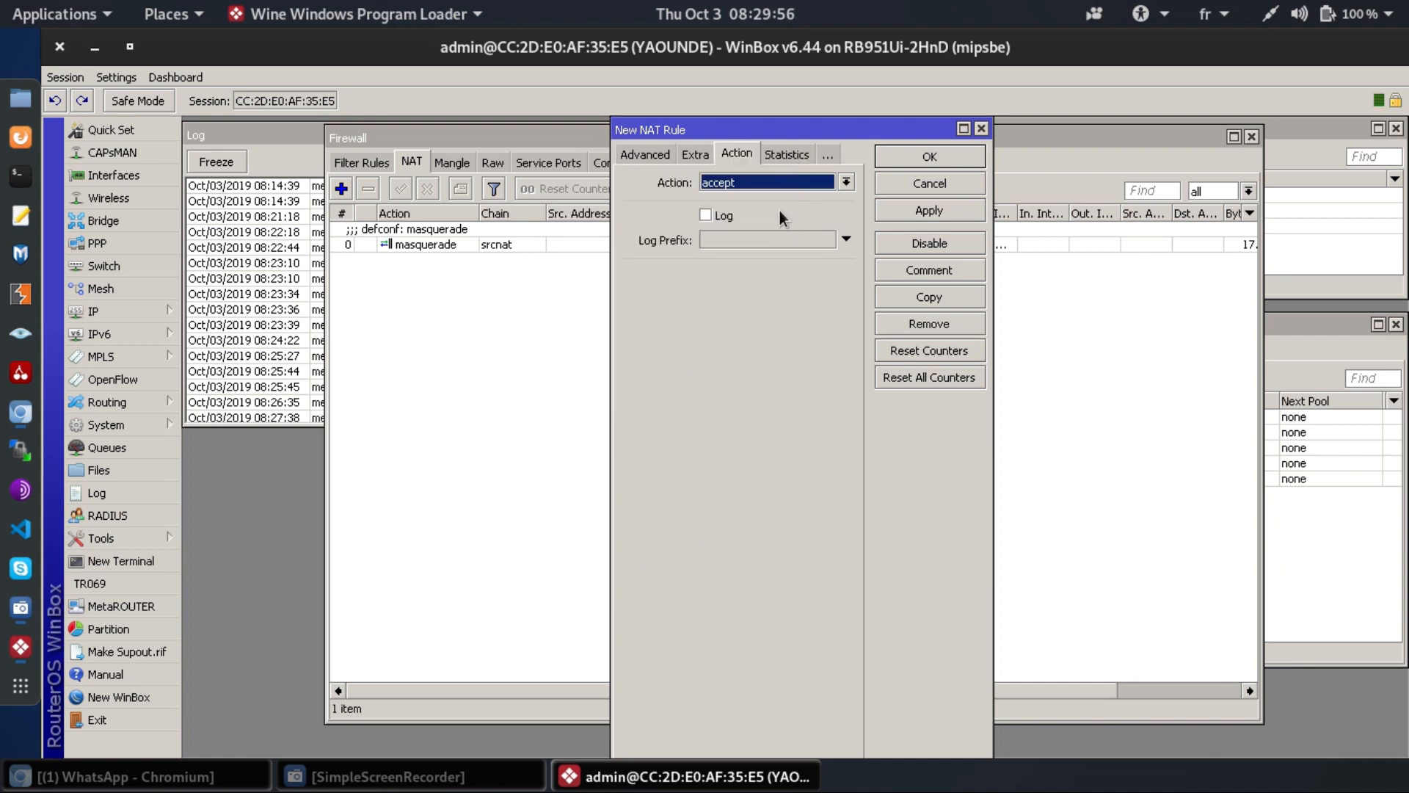
pyautogui.click(798, 182)
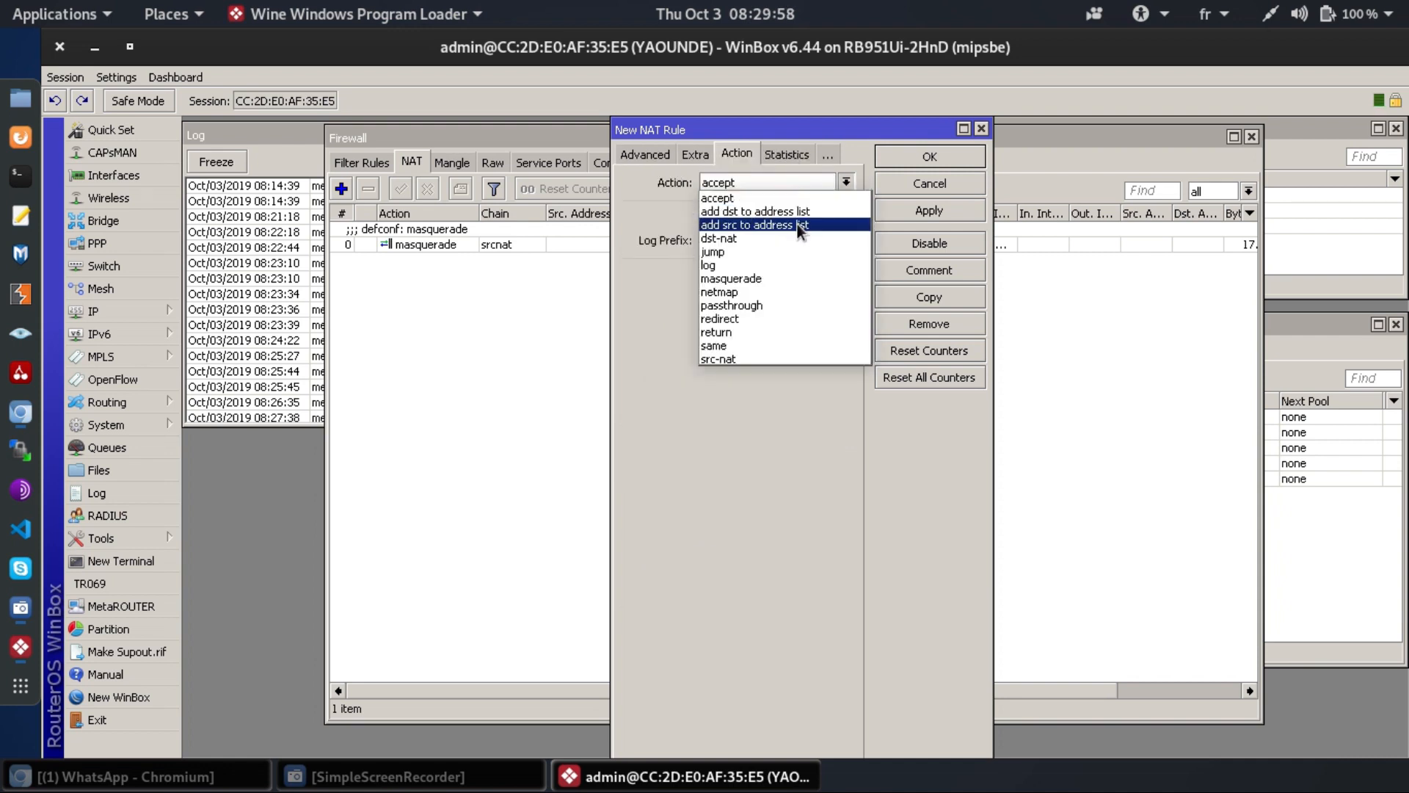
pyautogui.click(797, 279)
pyautogui.click(918, 210)
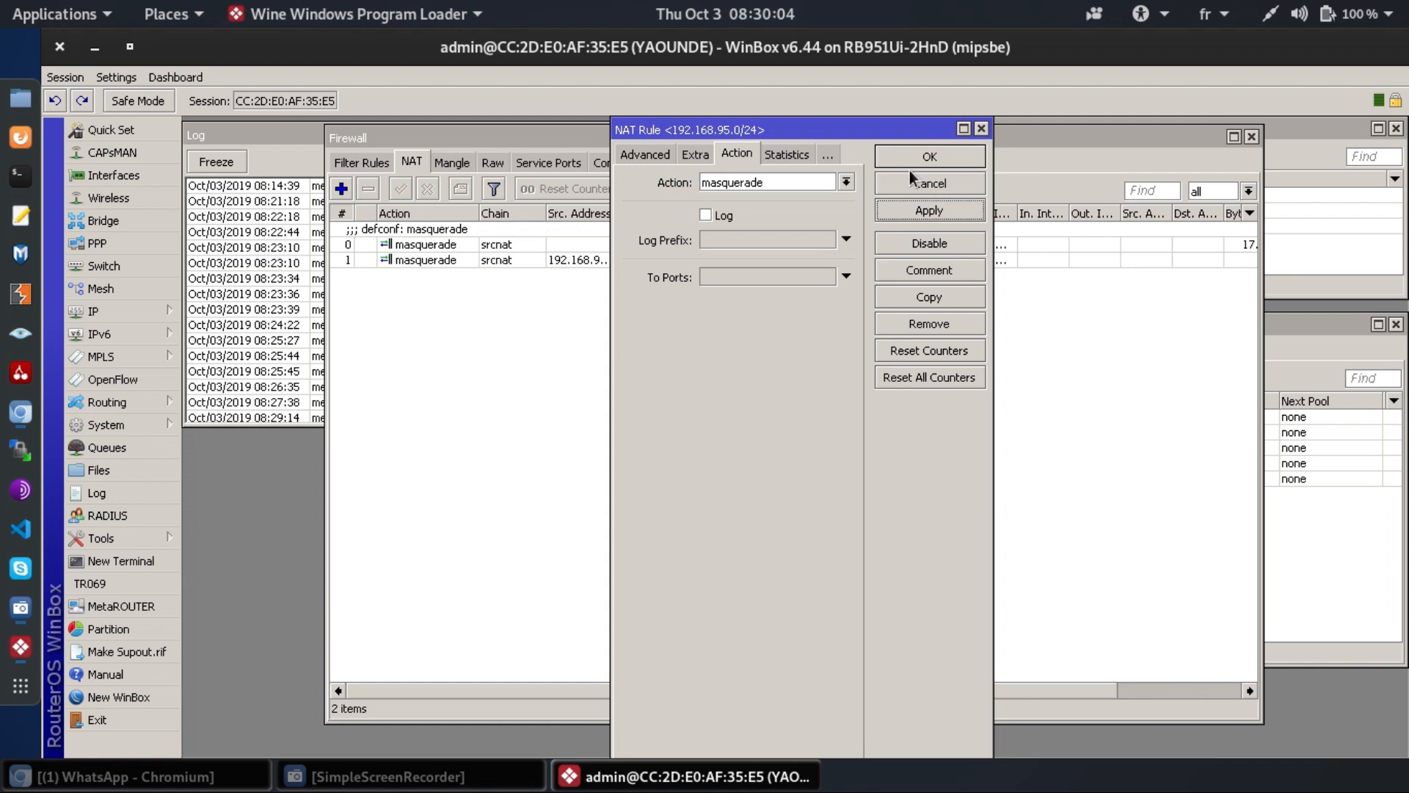
pyautogui.click(928, 157)
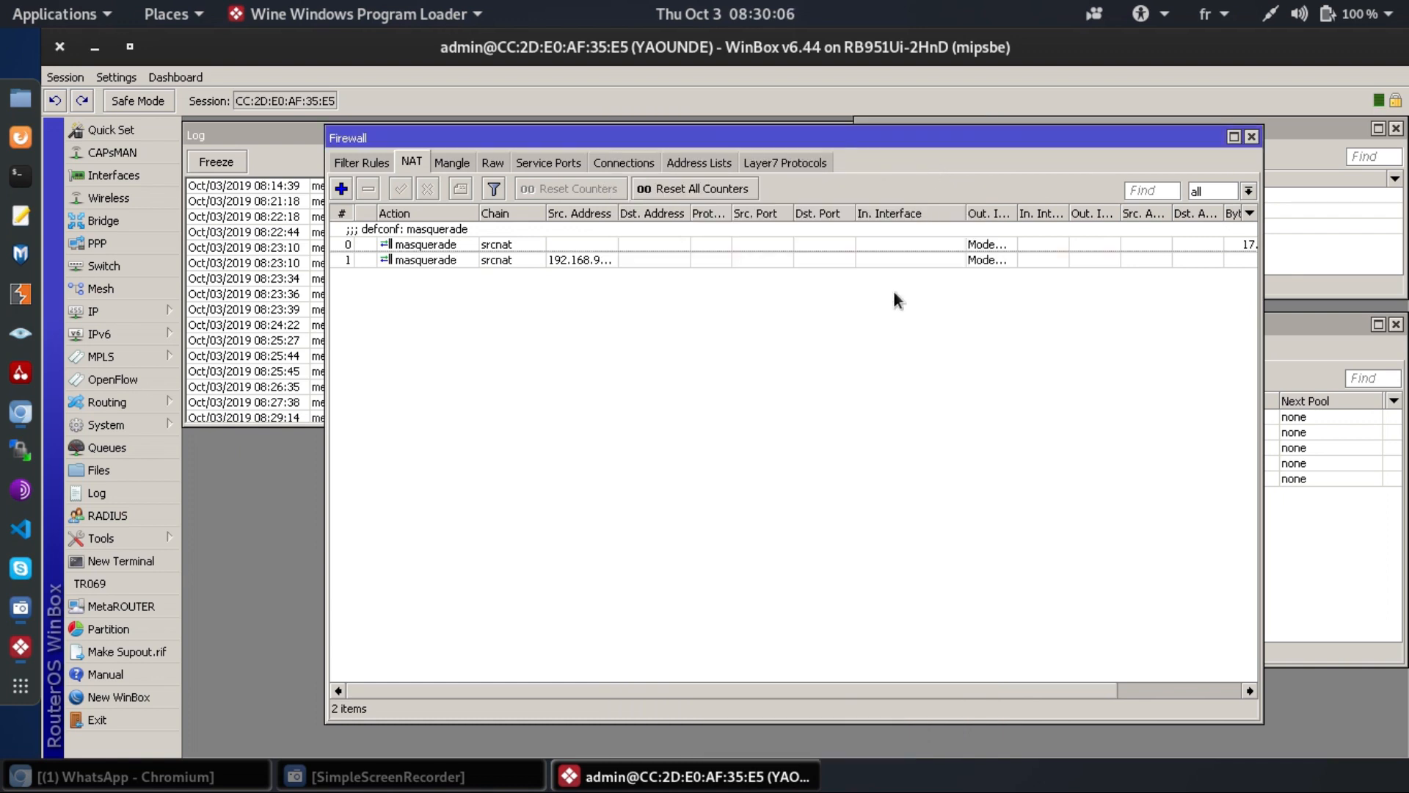
pyautogui.press('Escape')
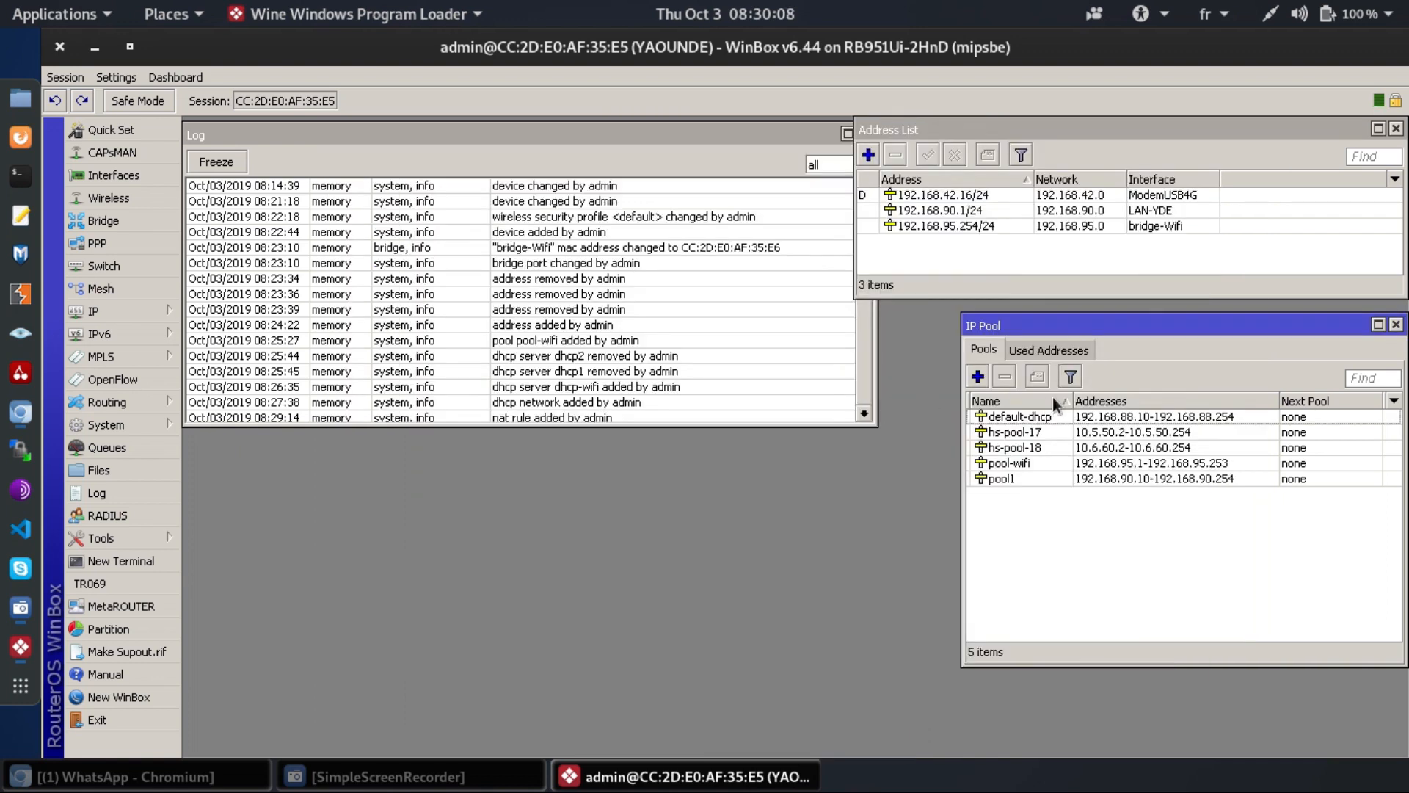
# - Join the WIFI CLIENTS Wi-Fi network with its password, then check WinBox's Log for the lease
pyautogui.click(1274, 20)
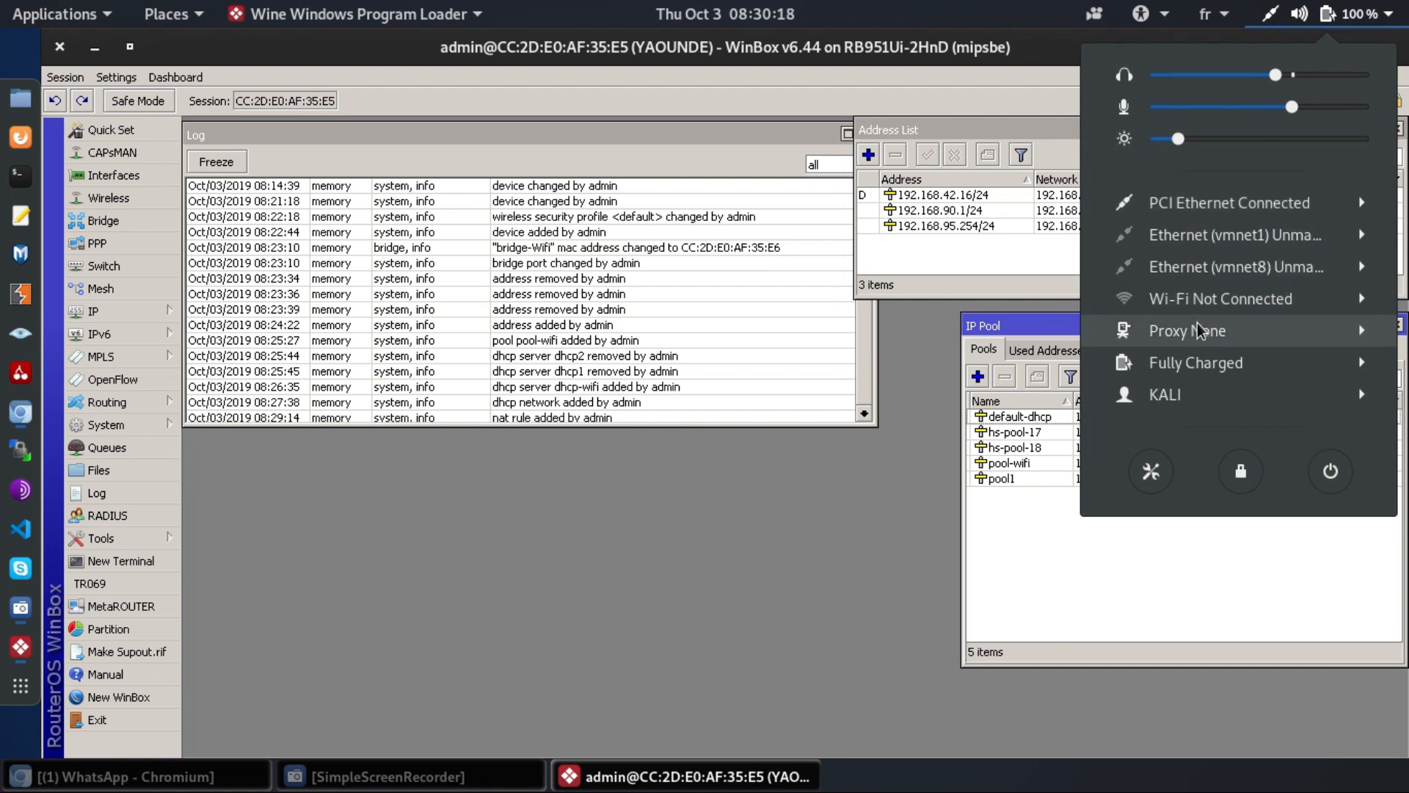
pyautogui.click(1215, 309)
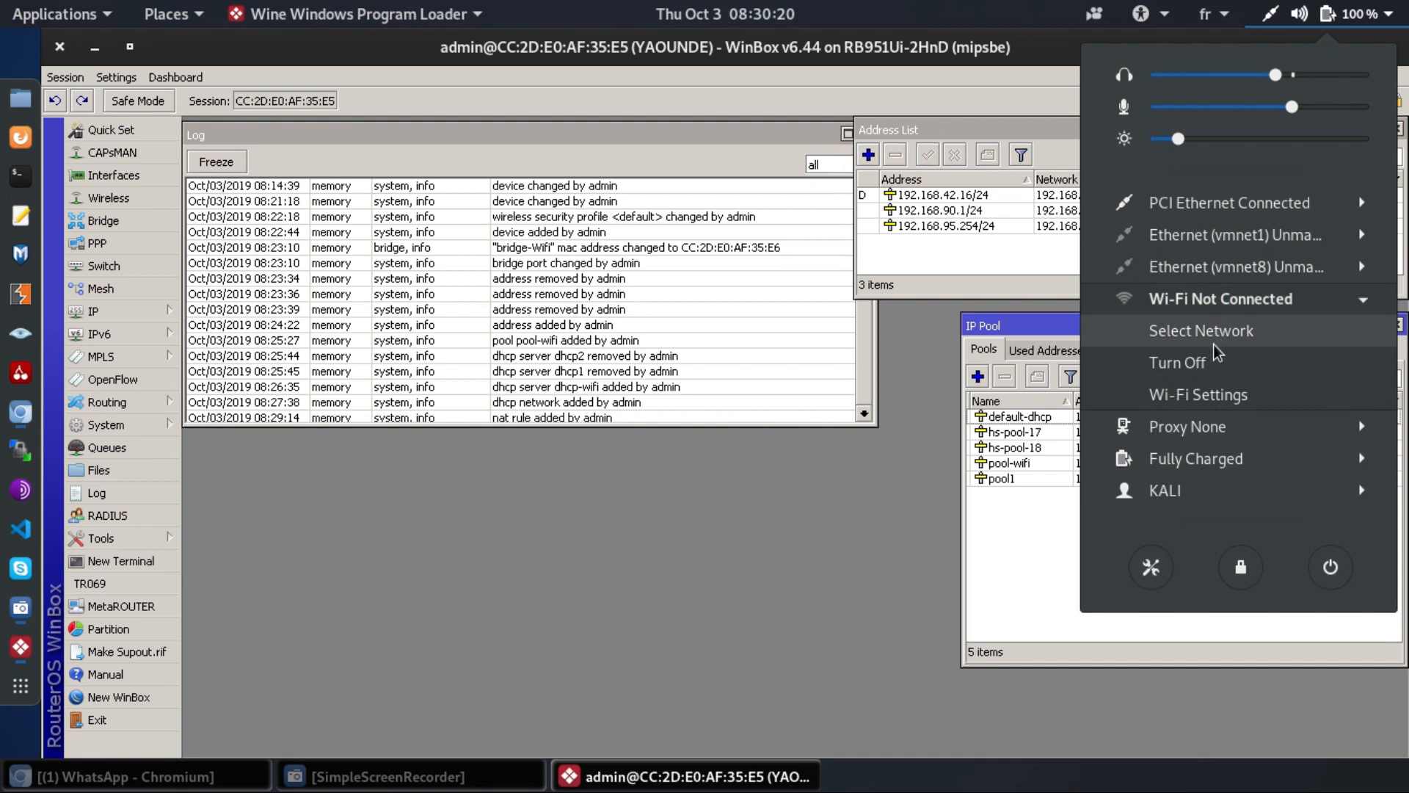
pyautogui.click(1223, 337)
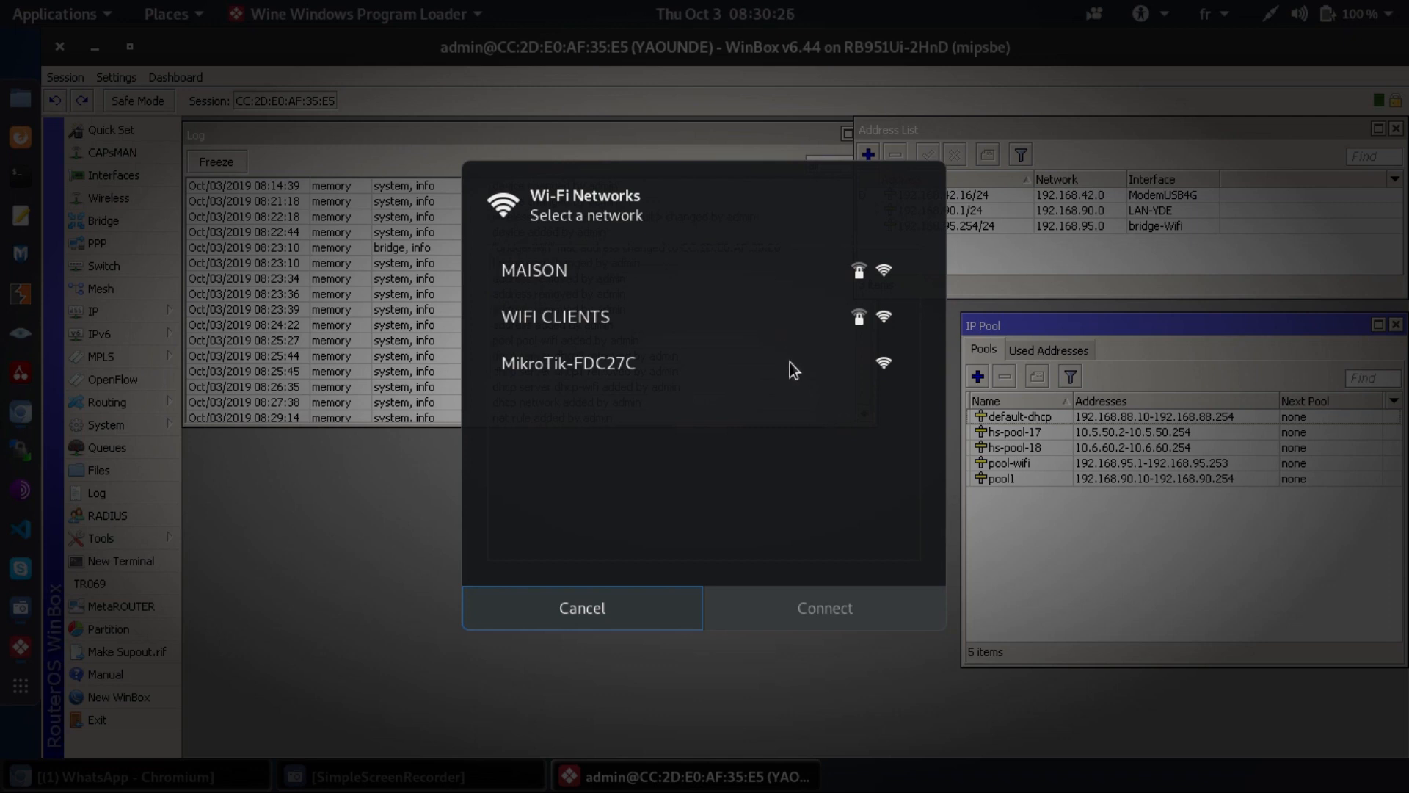
pyautogui.click(610, 324)
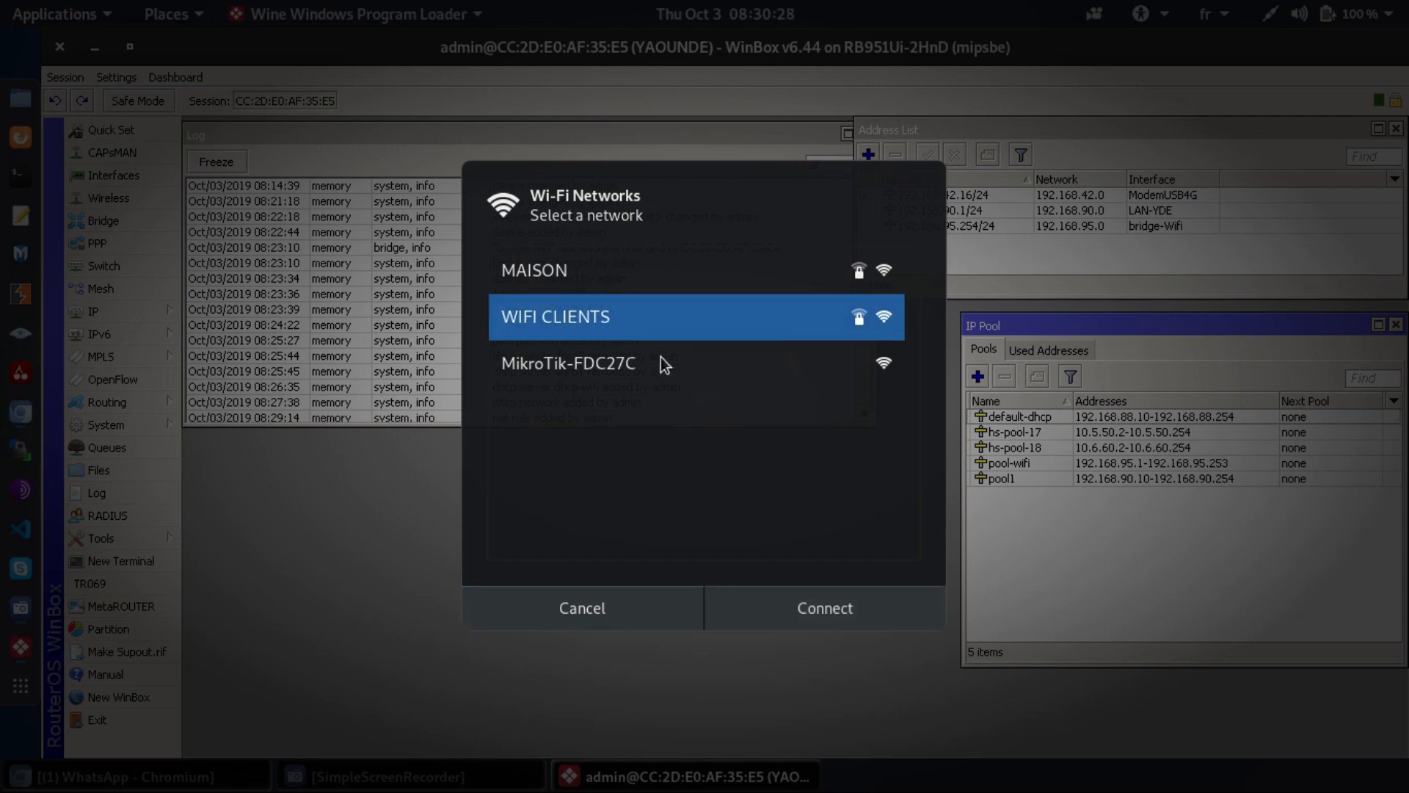
pyautogui.click(829, 608)
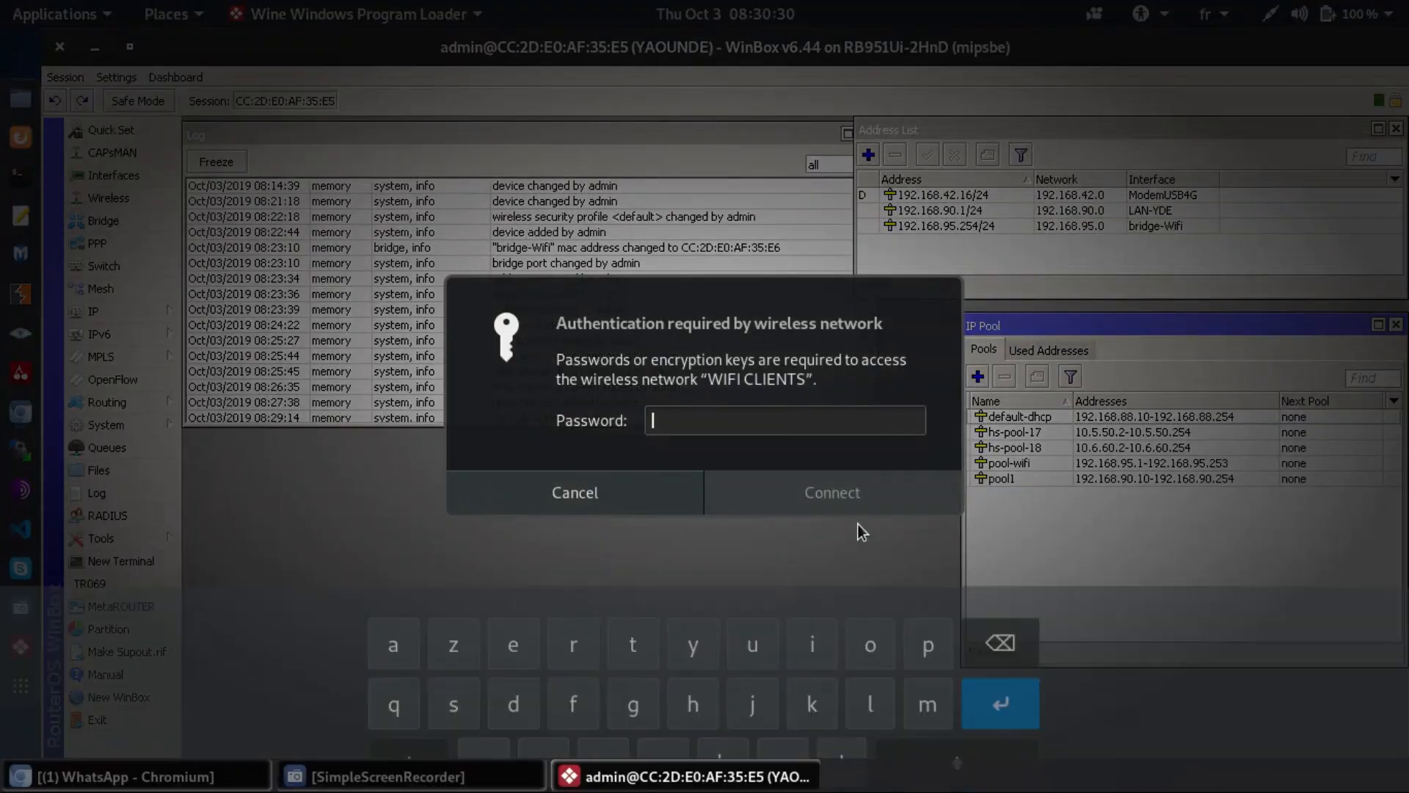
pyautogui.hotkey('ctrl', 'v')
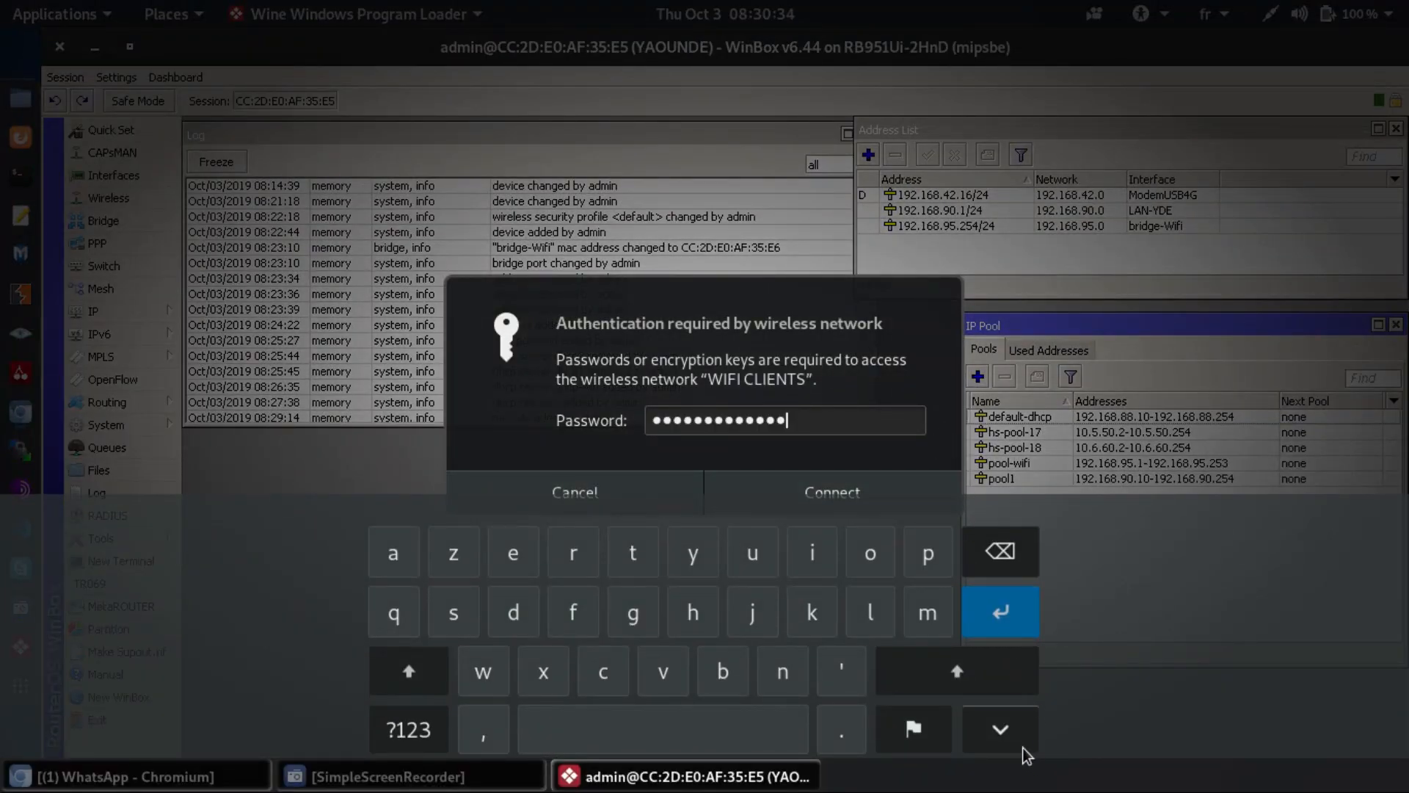
pyautogui.click(1012, 728)
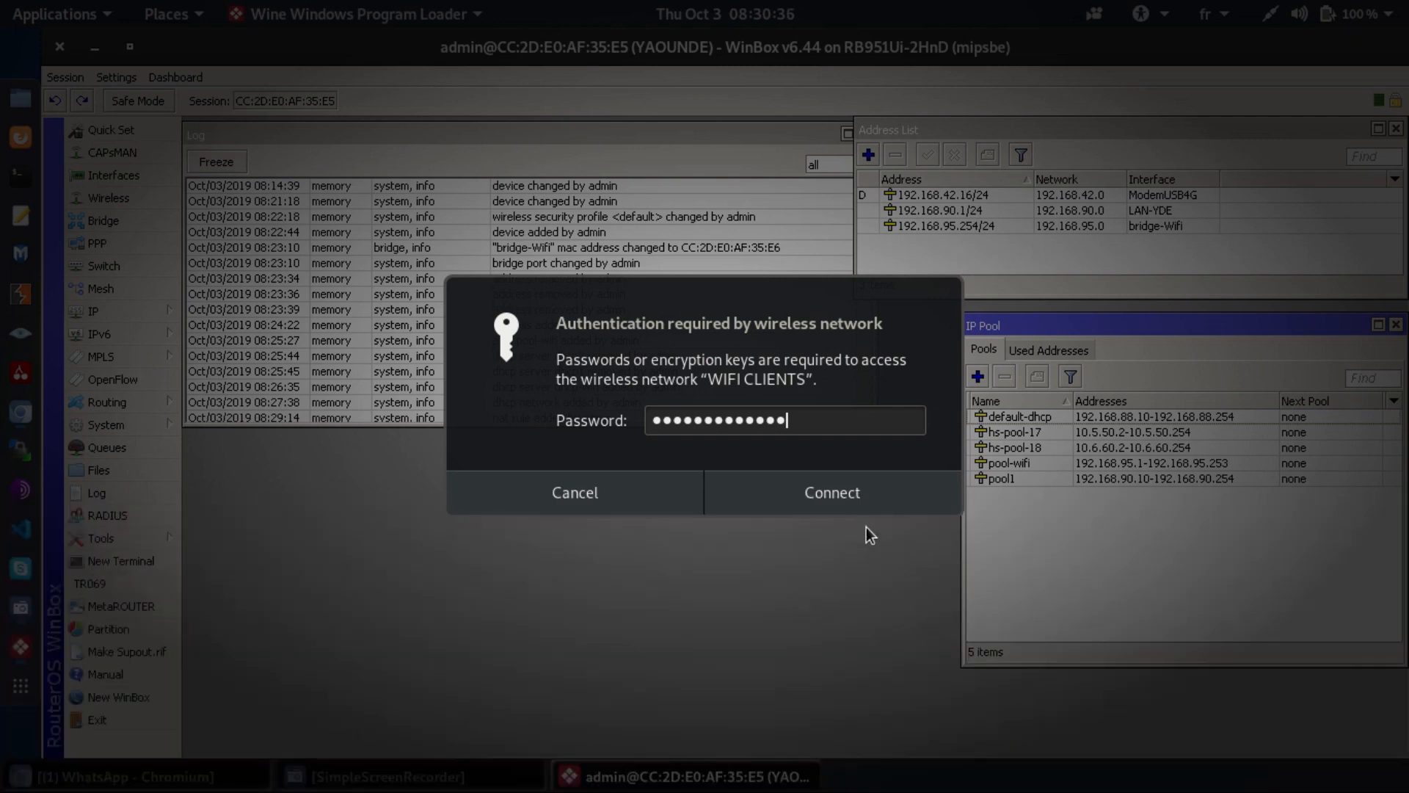
pyautogui.click(852, 507)
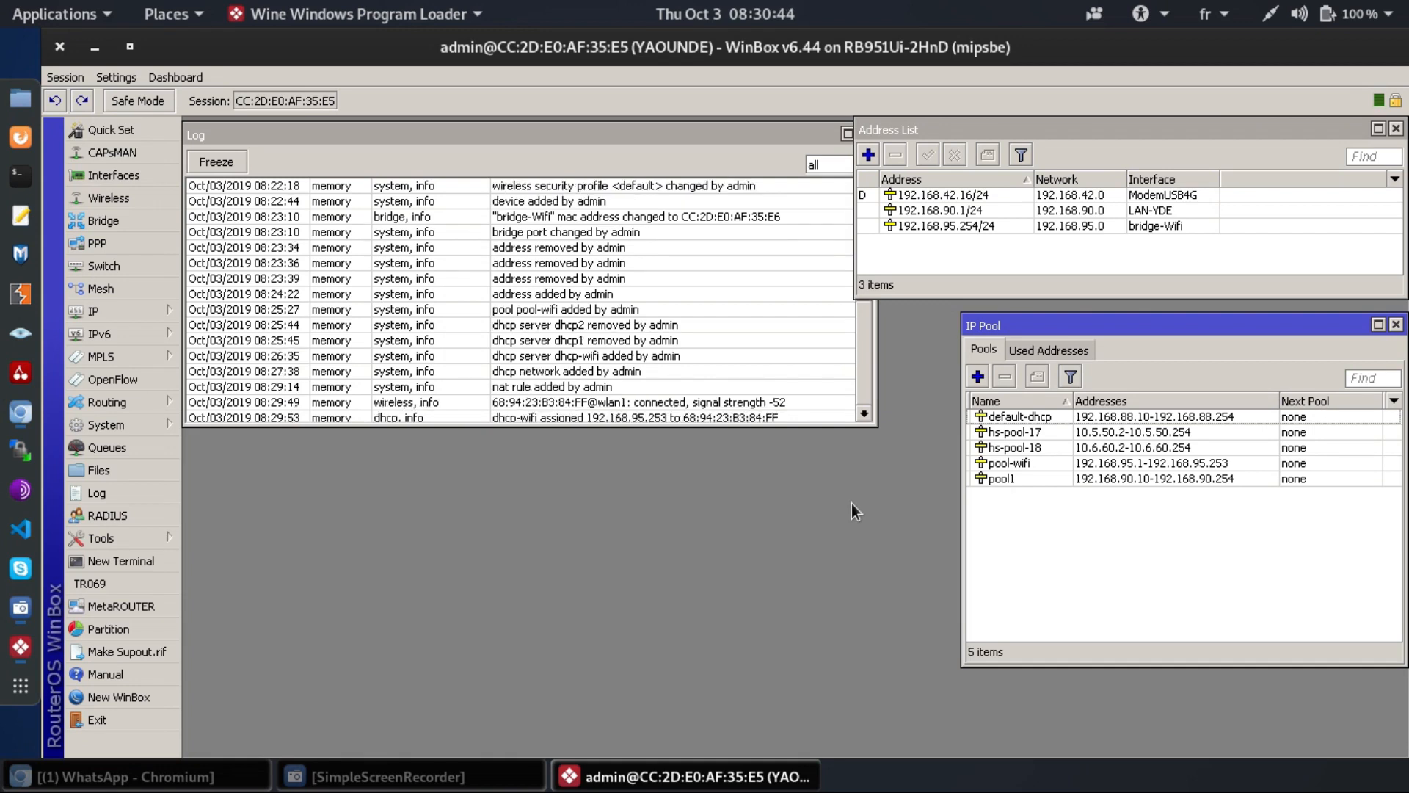
pyautogui.click(741, 394)
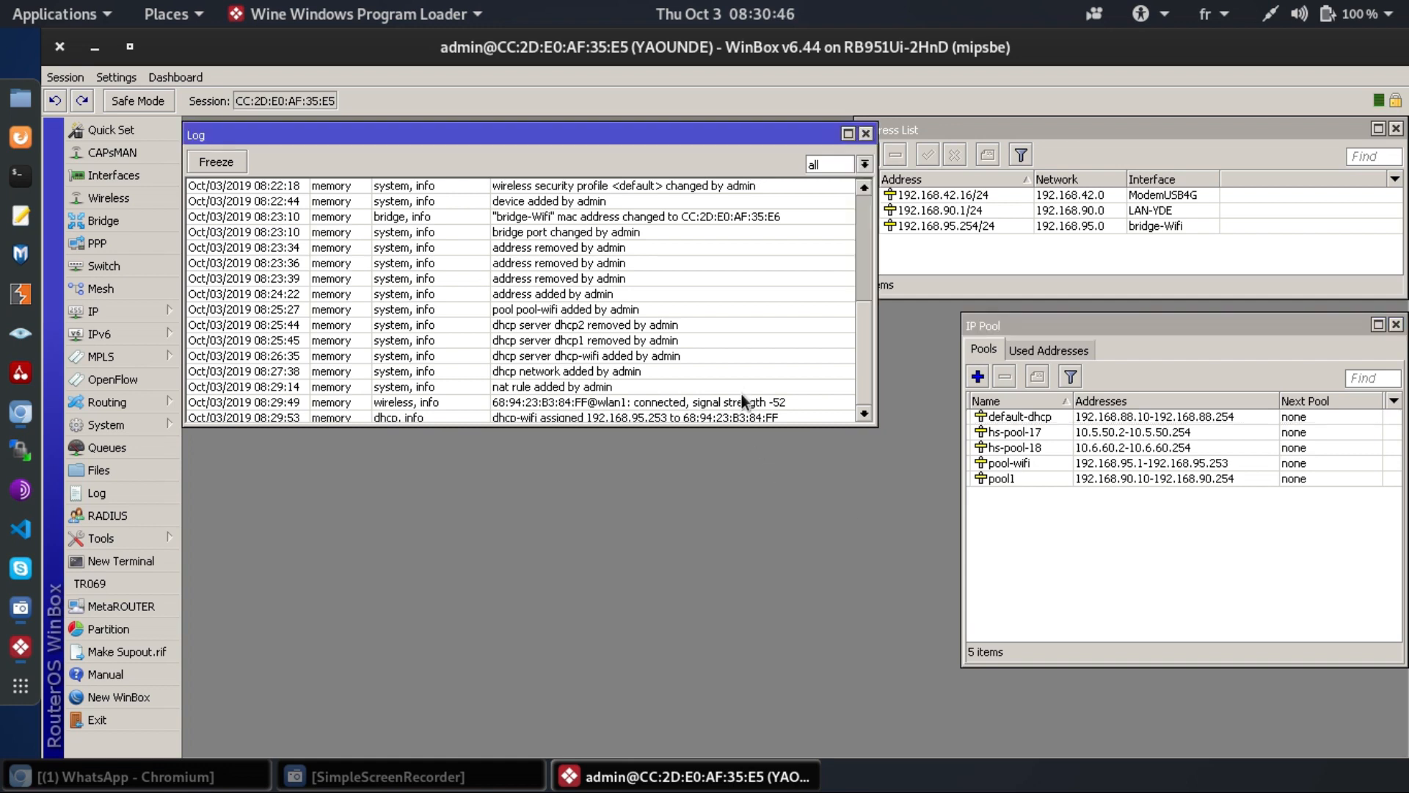
pyautogui.press('ctrl')
# - Open Terminal and run ping google.com
pyautogui.press('super')
pyautogui.write('termi')
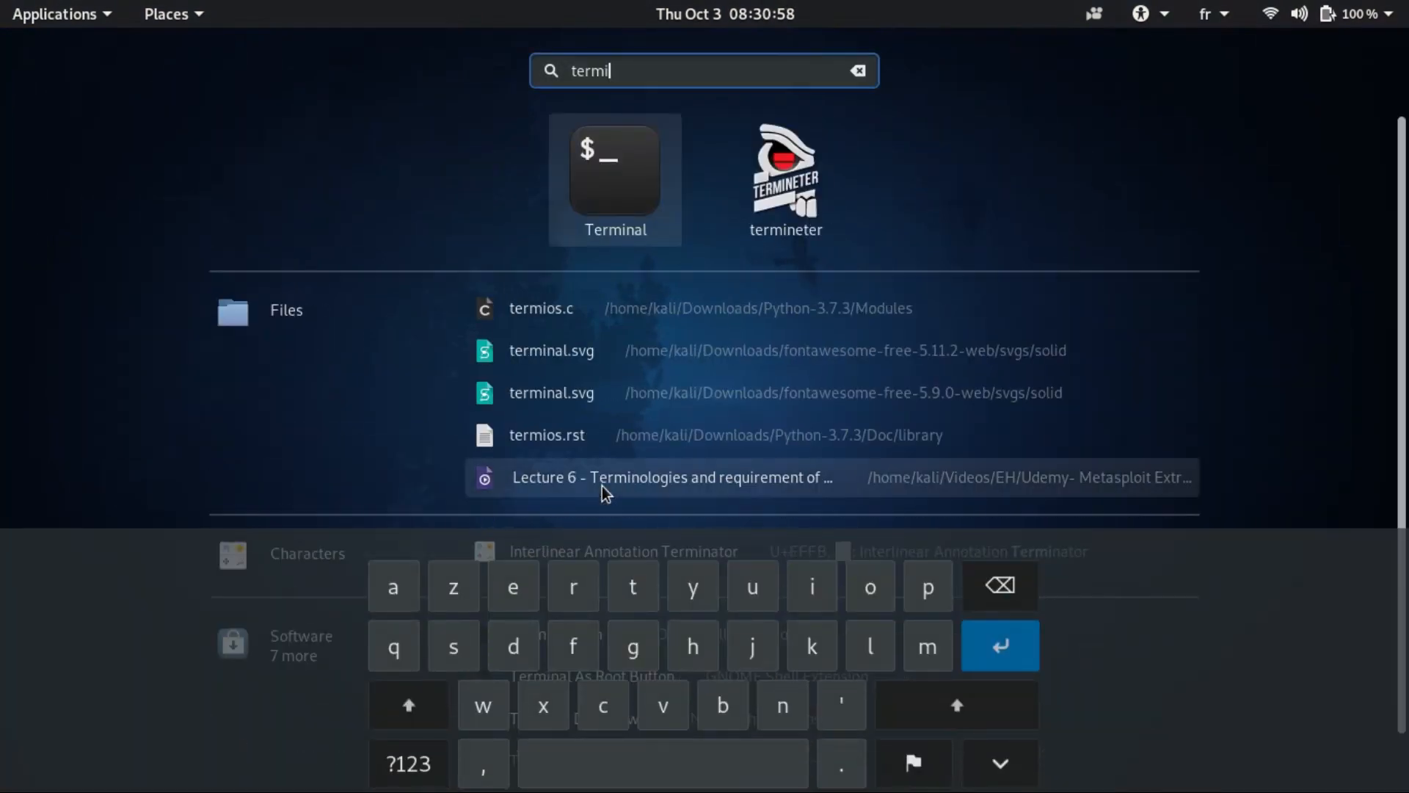
pyautogui.press('Return')
pyautogui.write('ping')
pyautogui.press('Up')
pyautogui.press('BackSpace')
pyautogui.press('BackSpace')
pyautogui.press('BackSpace')
pyautogui.press('BackSpace')
pyautogui.write('ping google.com')
pyautogui.press('Return')
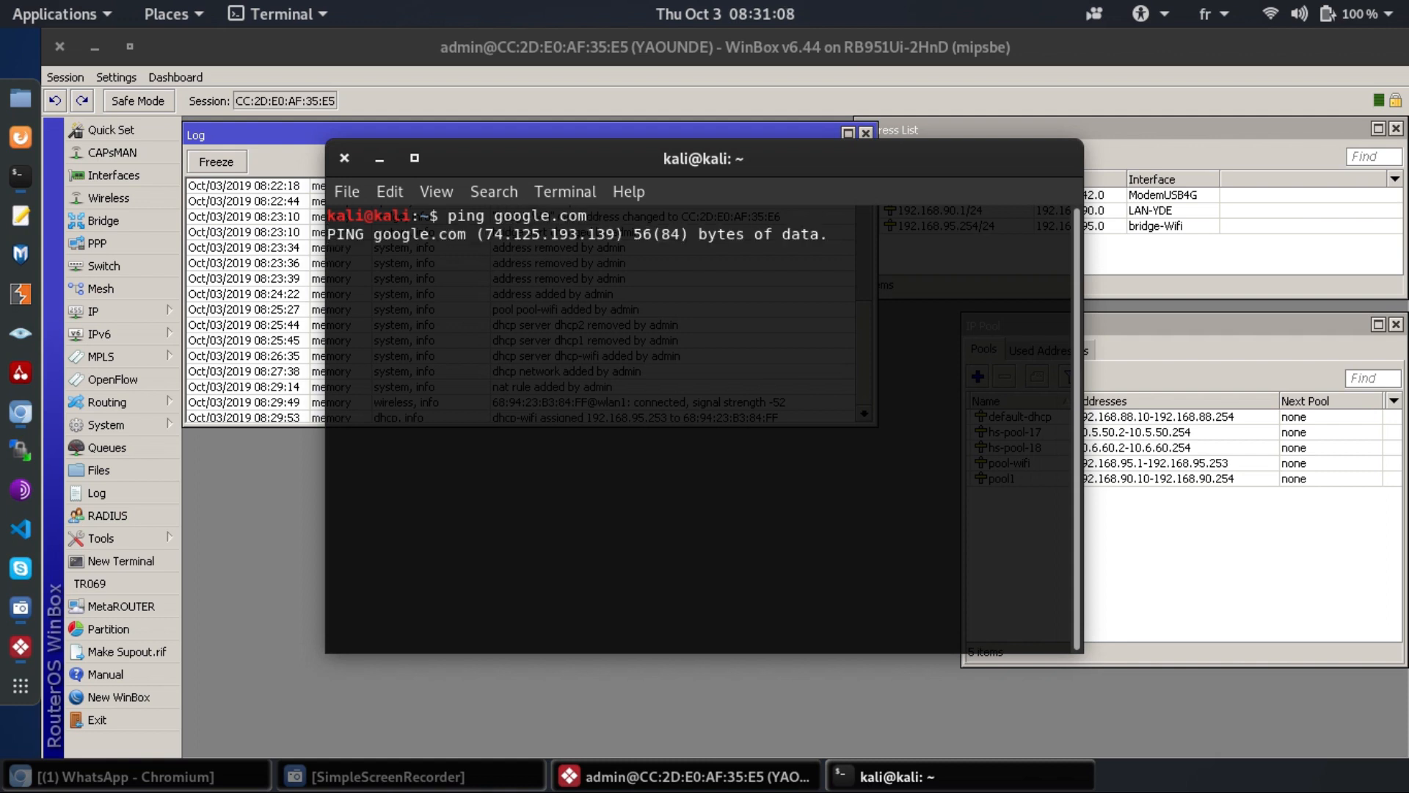
# - Maximize the terminal, minimize WinBox, stop the ping after replies, and minimize the terminal
pyautogui.press('super+Up')
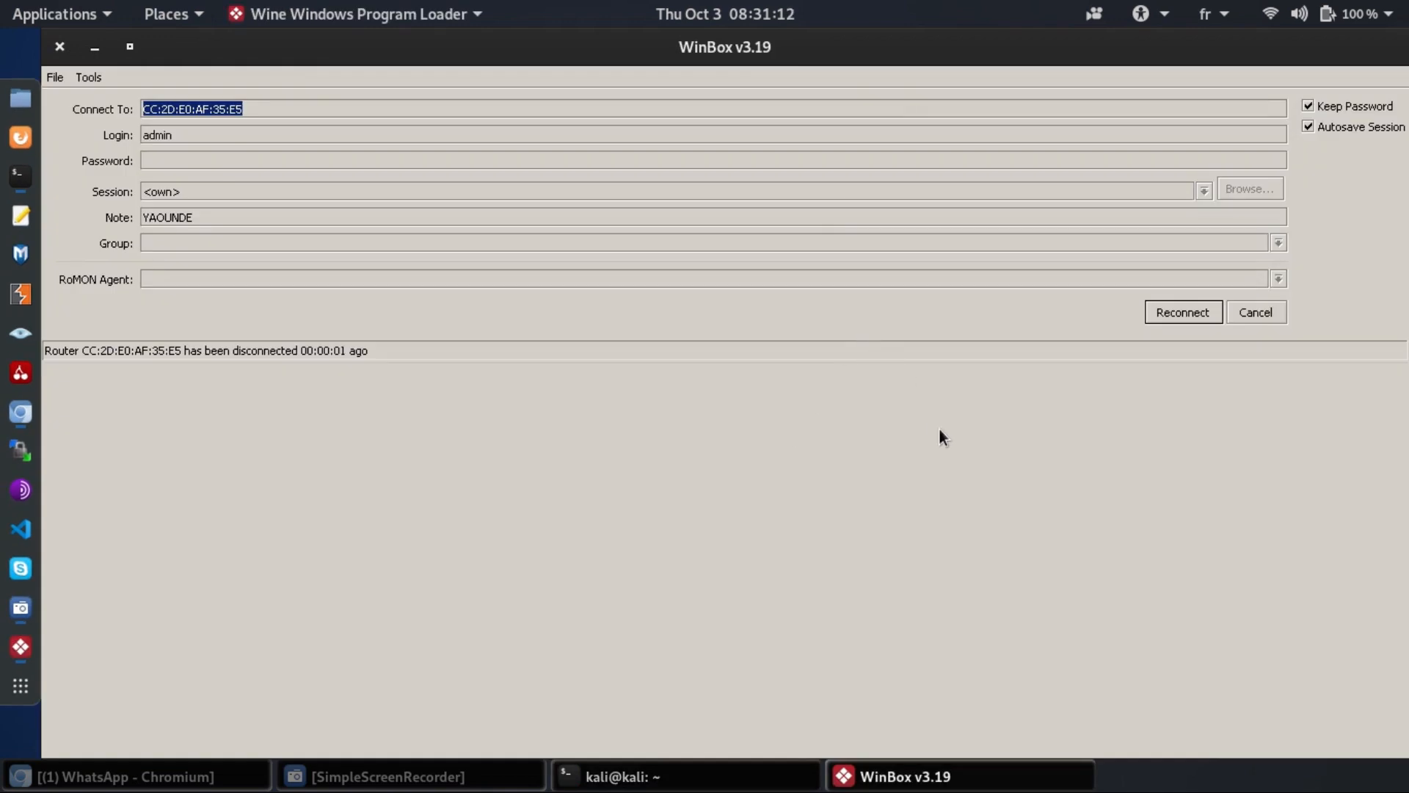
pyautogui.hotkey('alt', 'space')
pyautogui.press('Return')
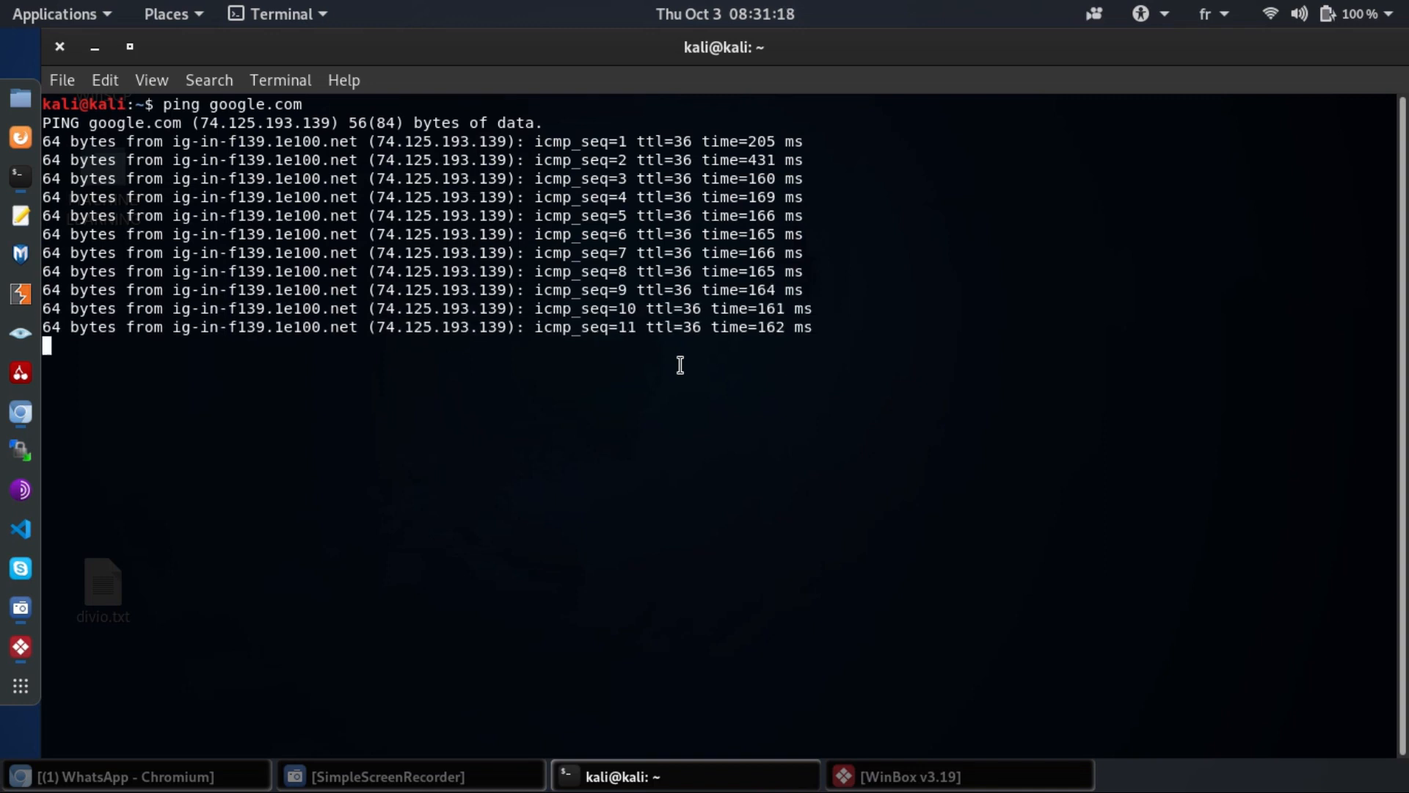
pyautogui.hotkey('ctrl', 'c')
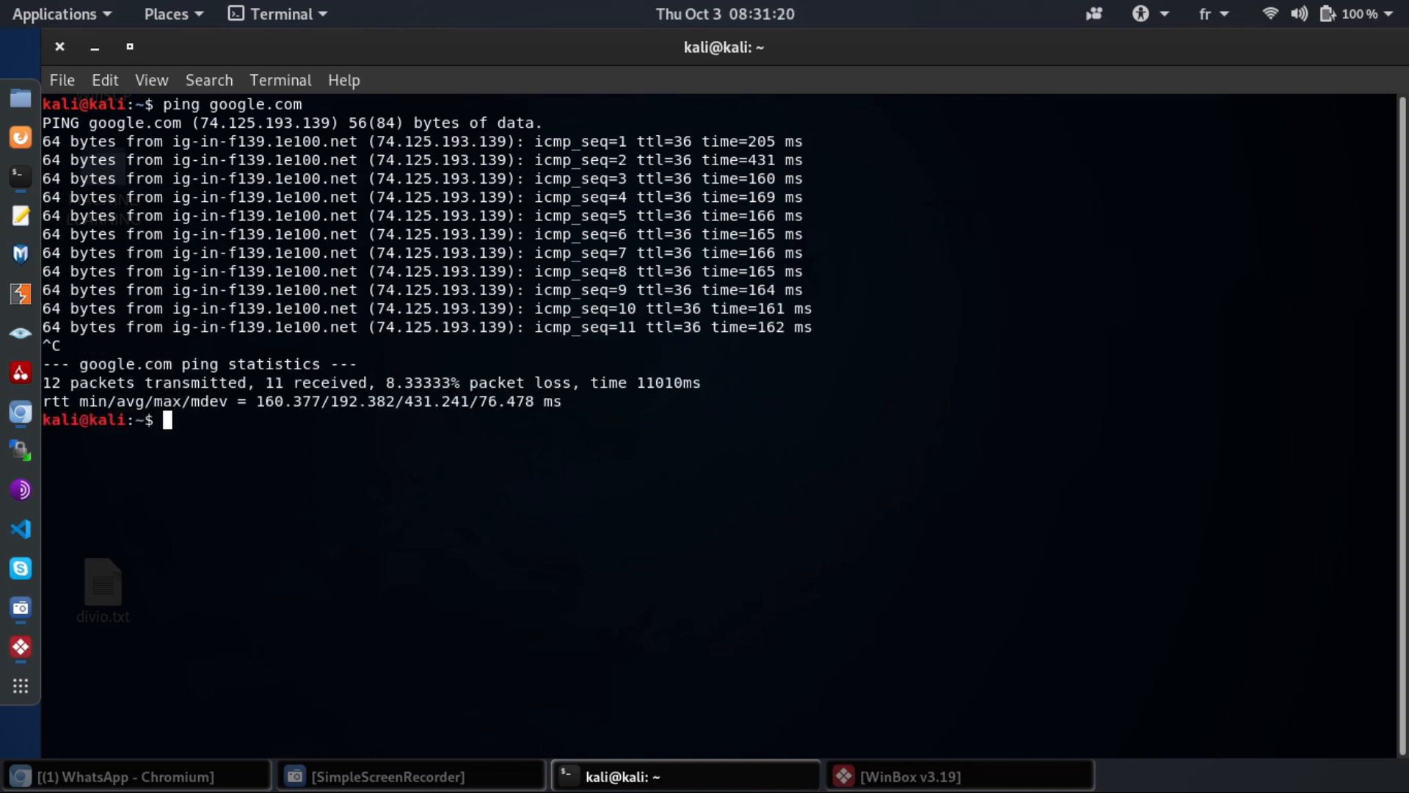
pyautogui.hotkey('alt', 'space')
pyautogui.press('Return')
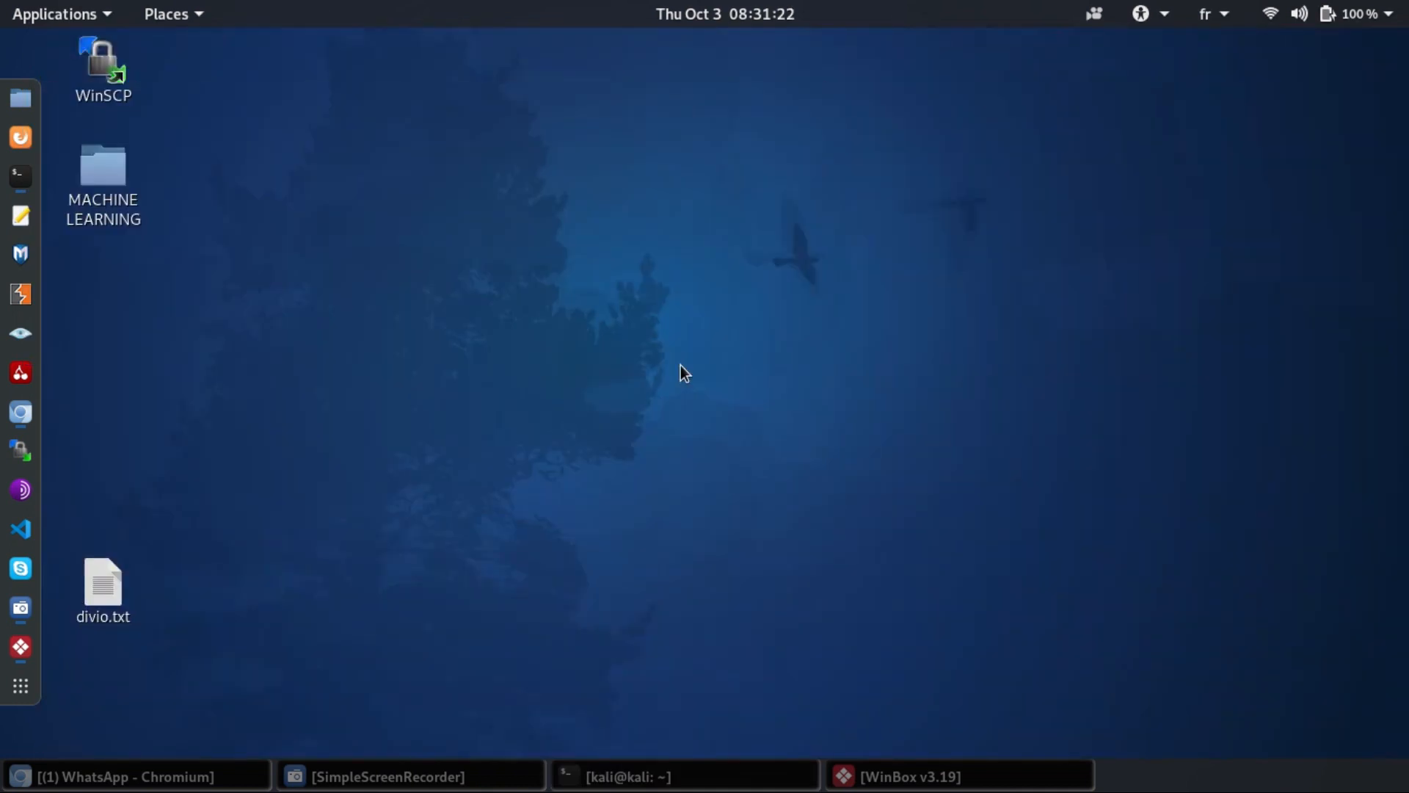
# - Switch back to WinBox, start a reconnect, and cancel it to reach the connection screen
pyautogui.hotkey('alt', 'Tab')
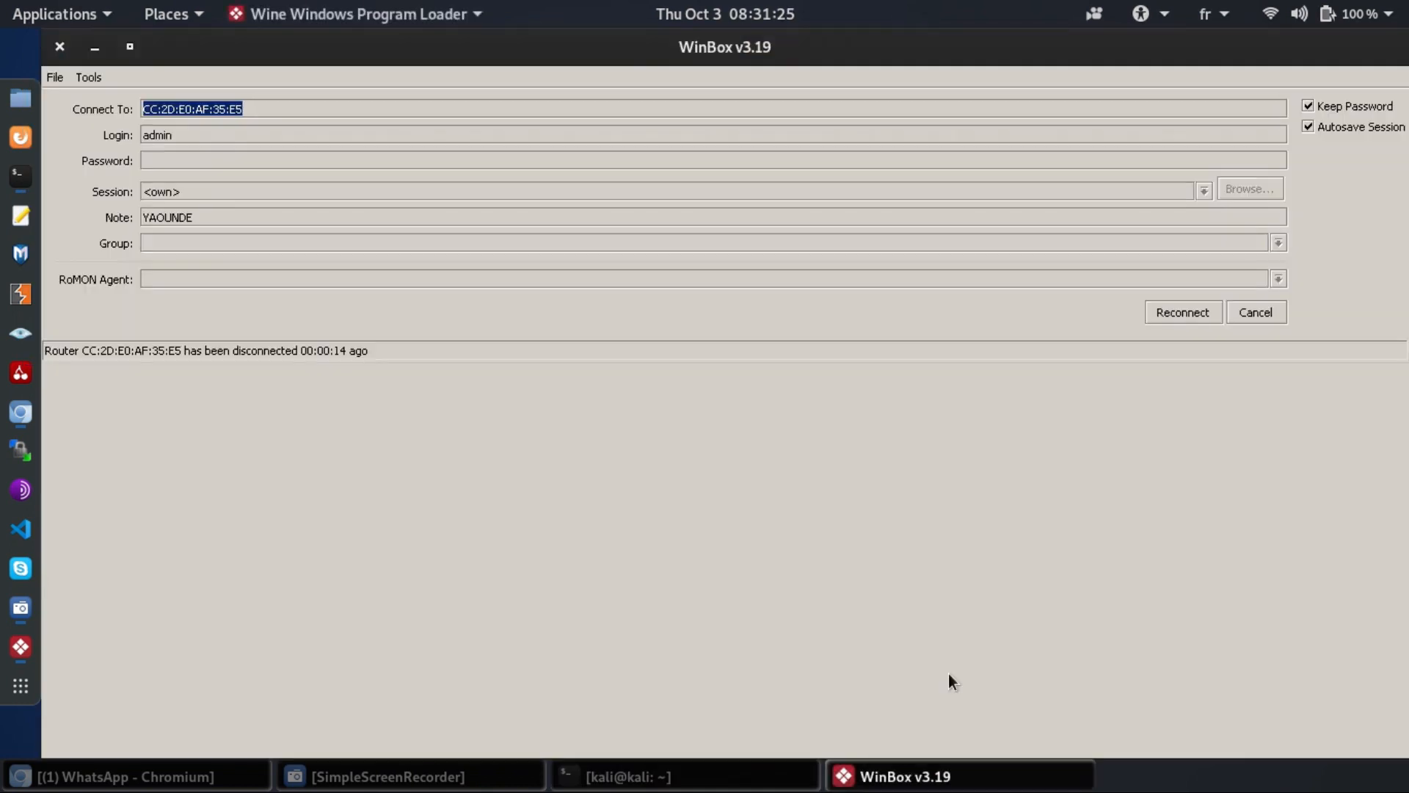
pyautogui.click(1197, 311)
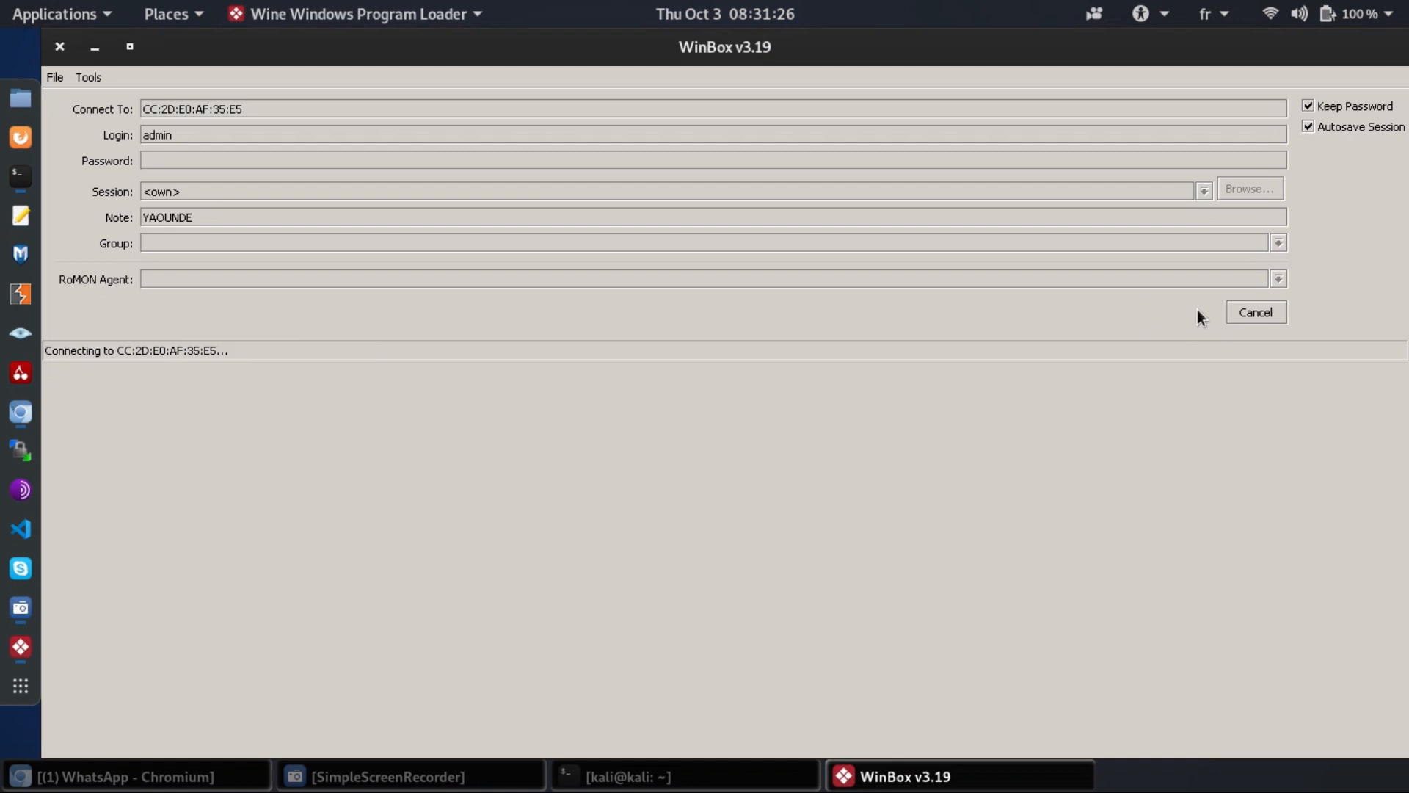
pyautogui.click(1275, 314)
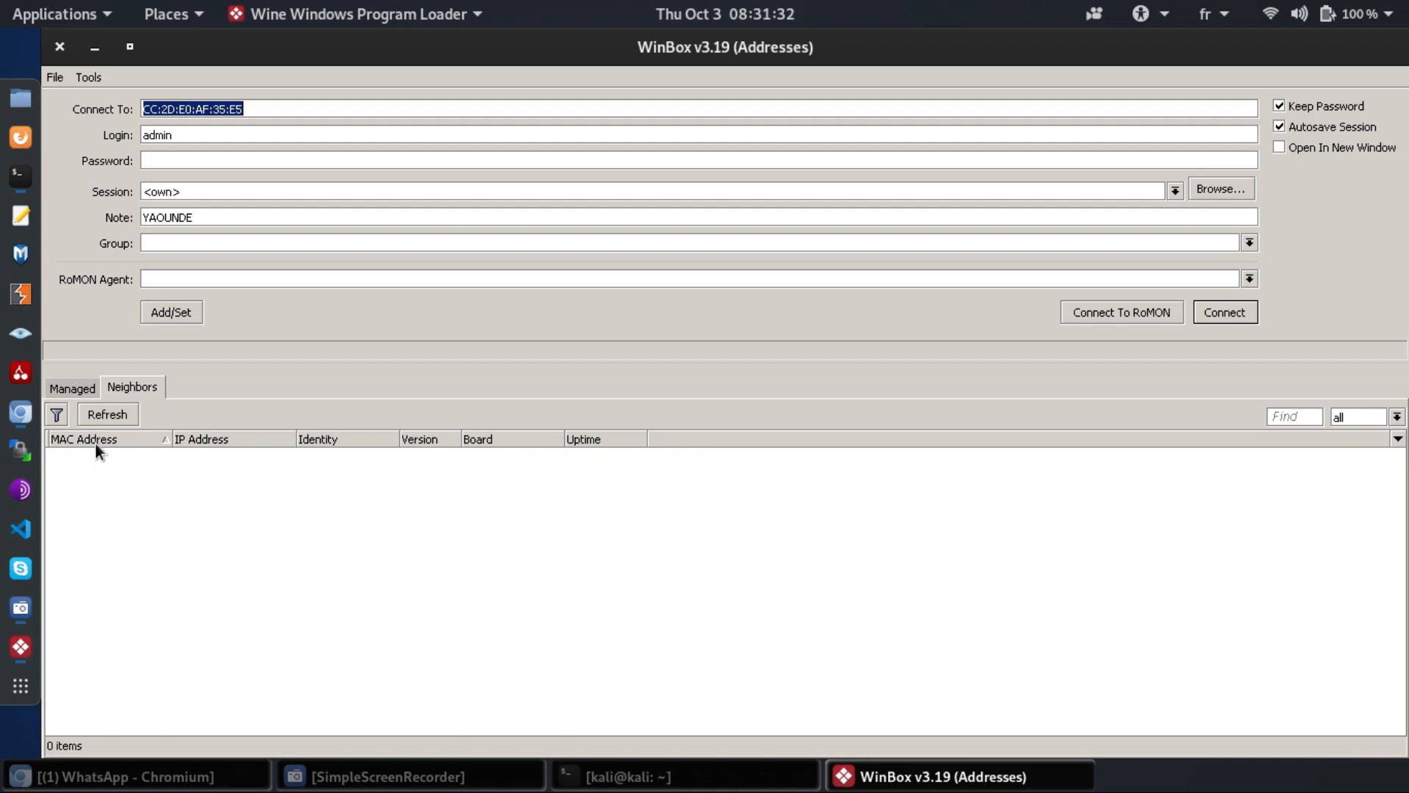
pyautogui.click(121, 388)
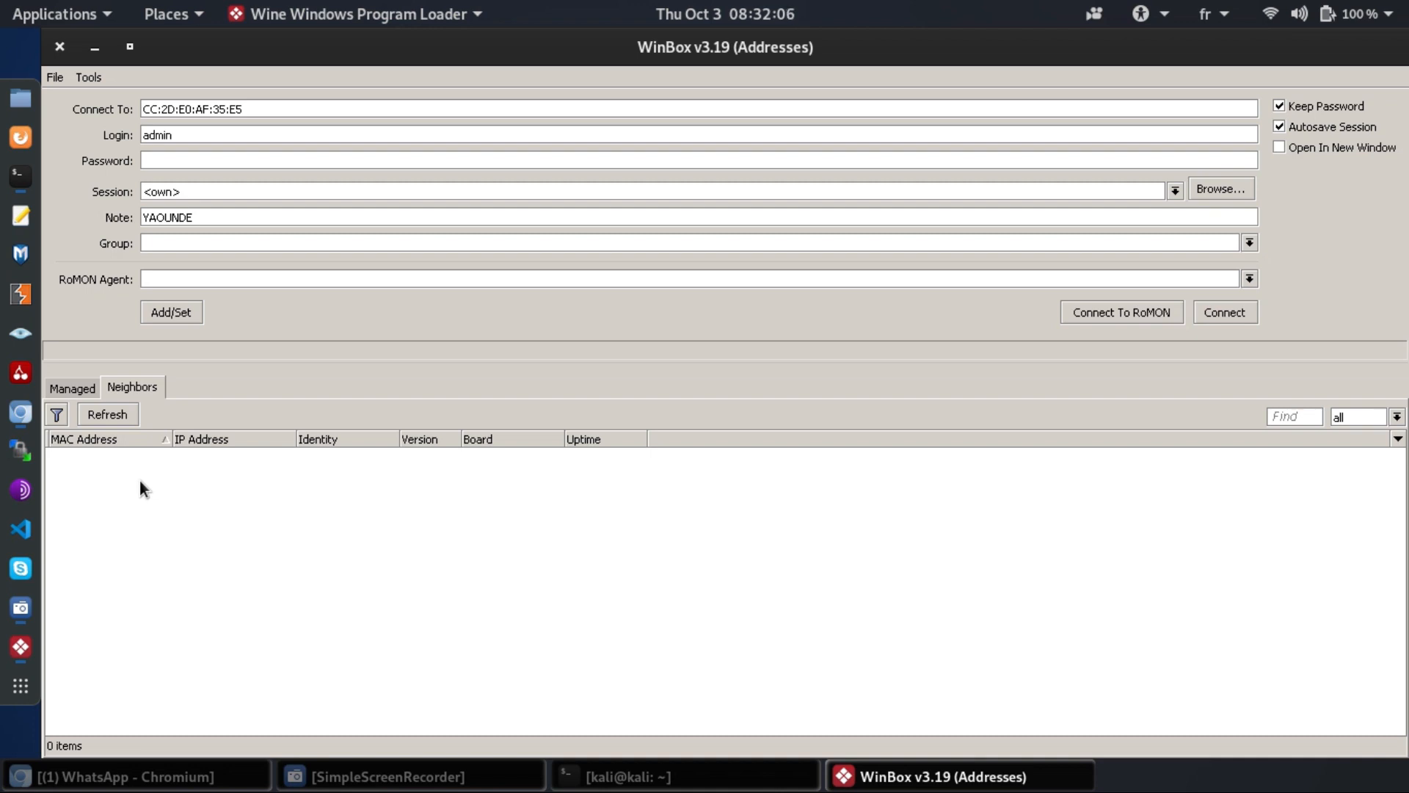
pyautogui.hotkey('alt', 'space')
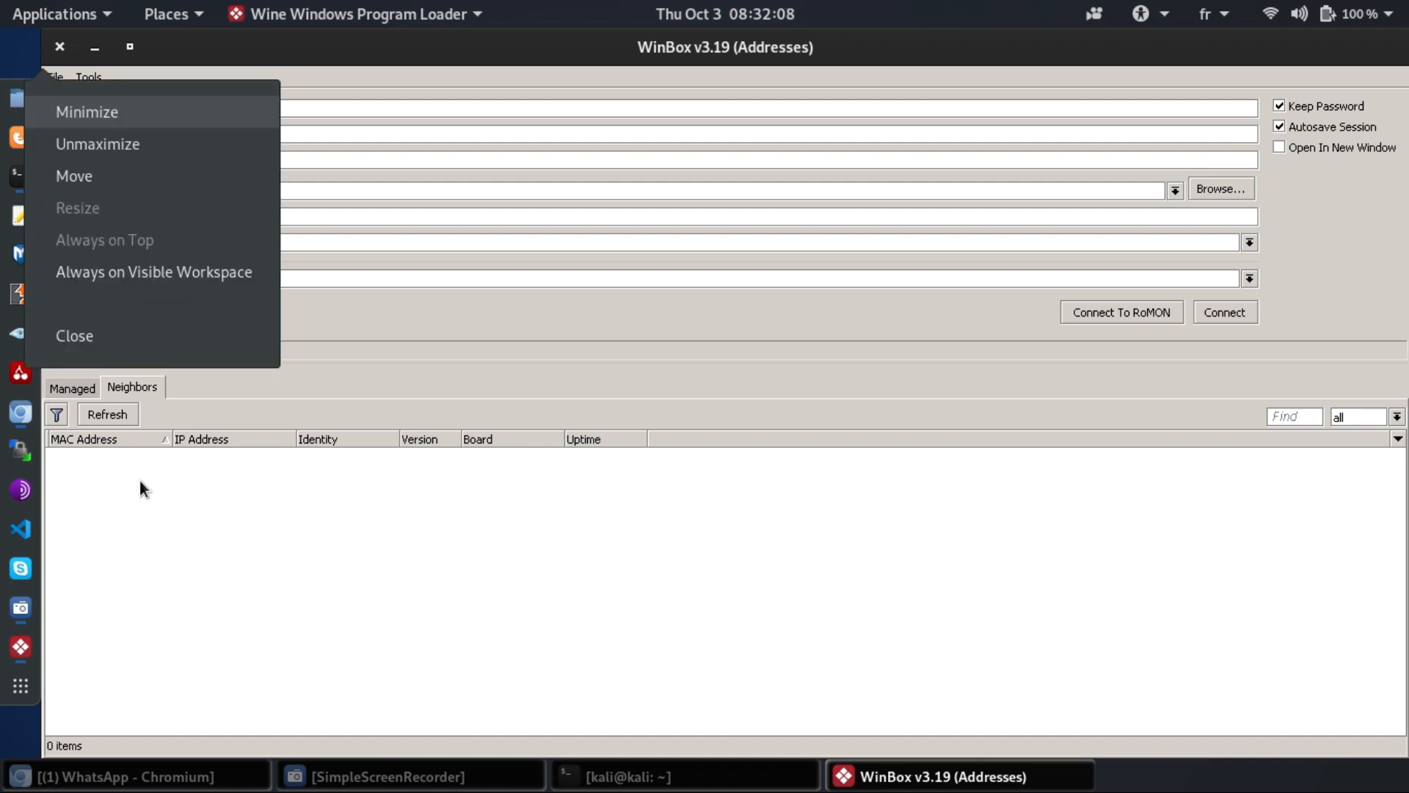
pyautogui.click(516, 558)
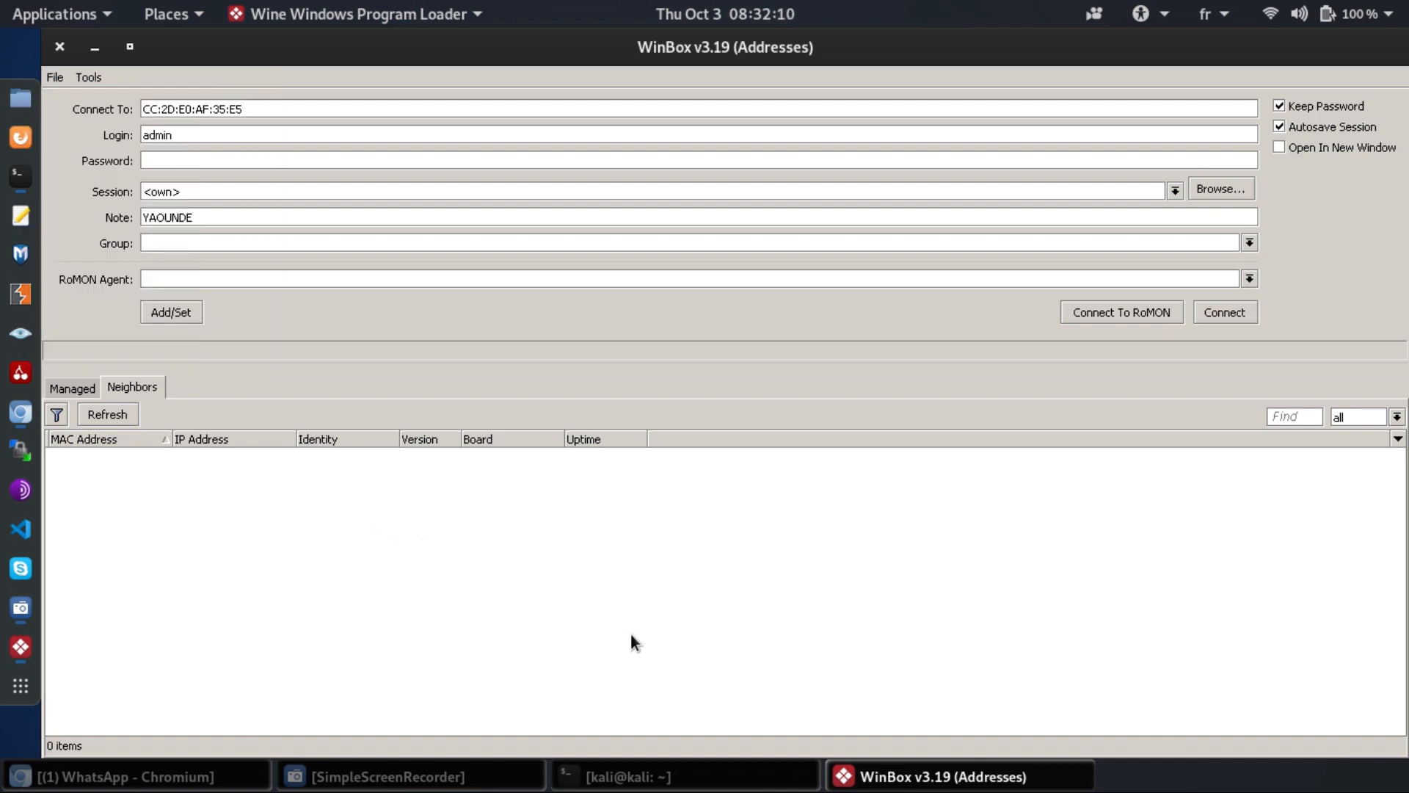